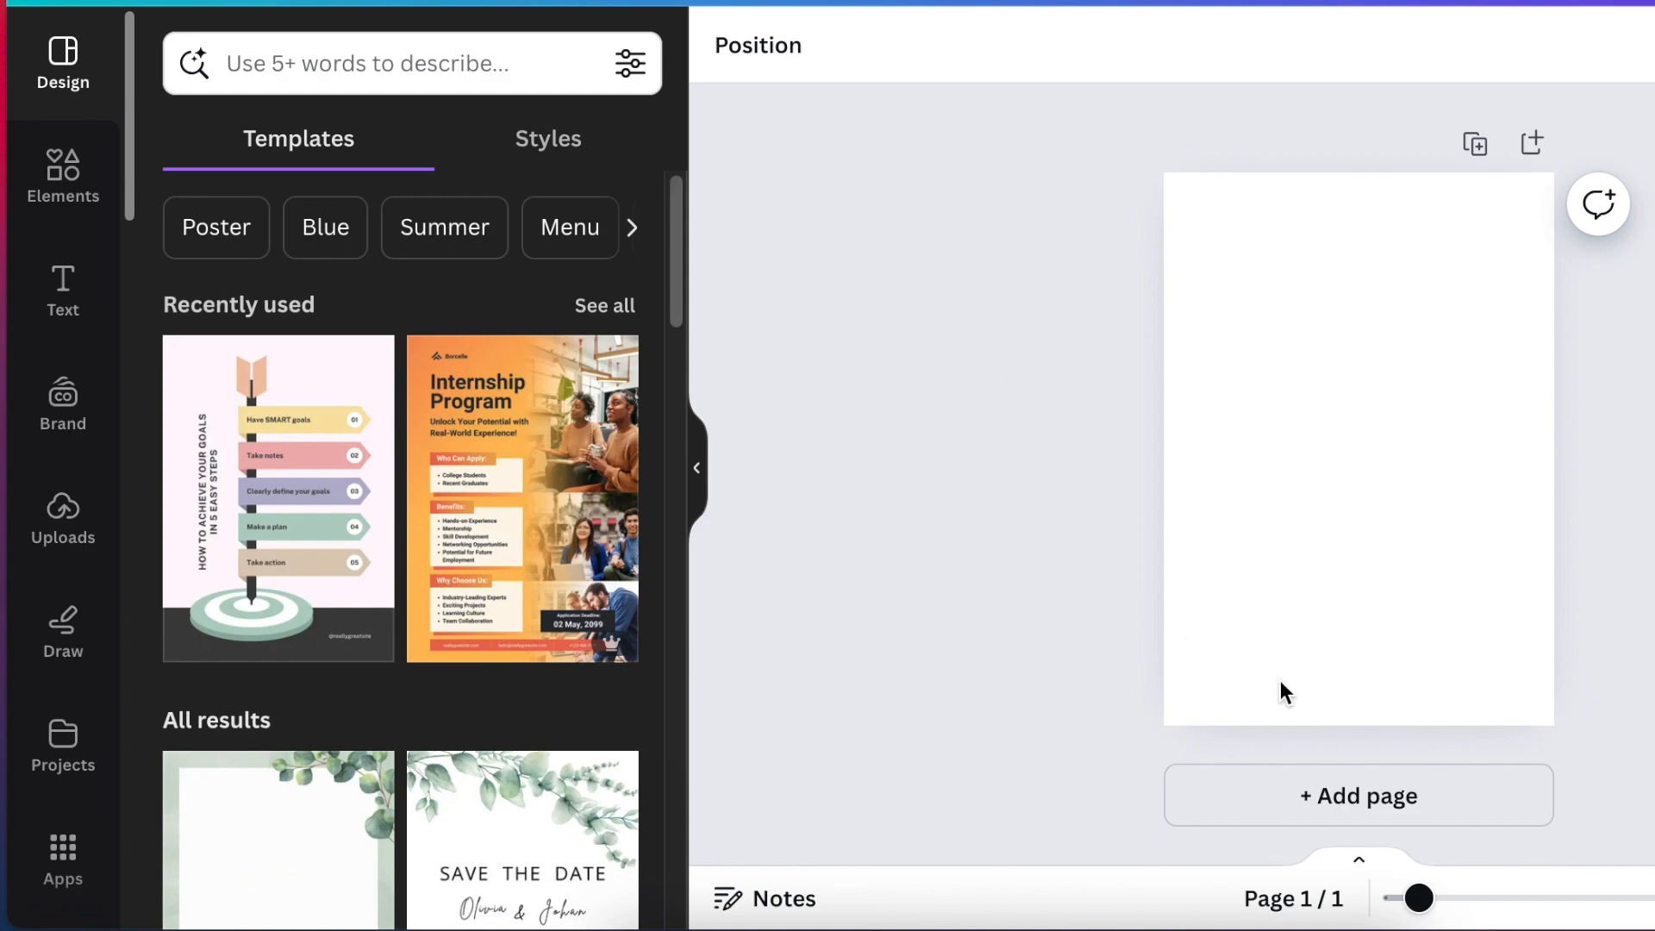
# Add the recently used photo of the jumping long-haired blonde in torn jeans to the blank page.
pyautogui.moveTo(1424, 917); pyautogui.dragTo(1441, 912)
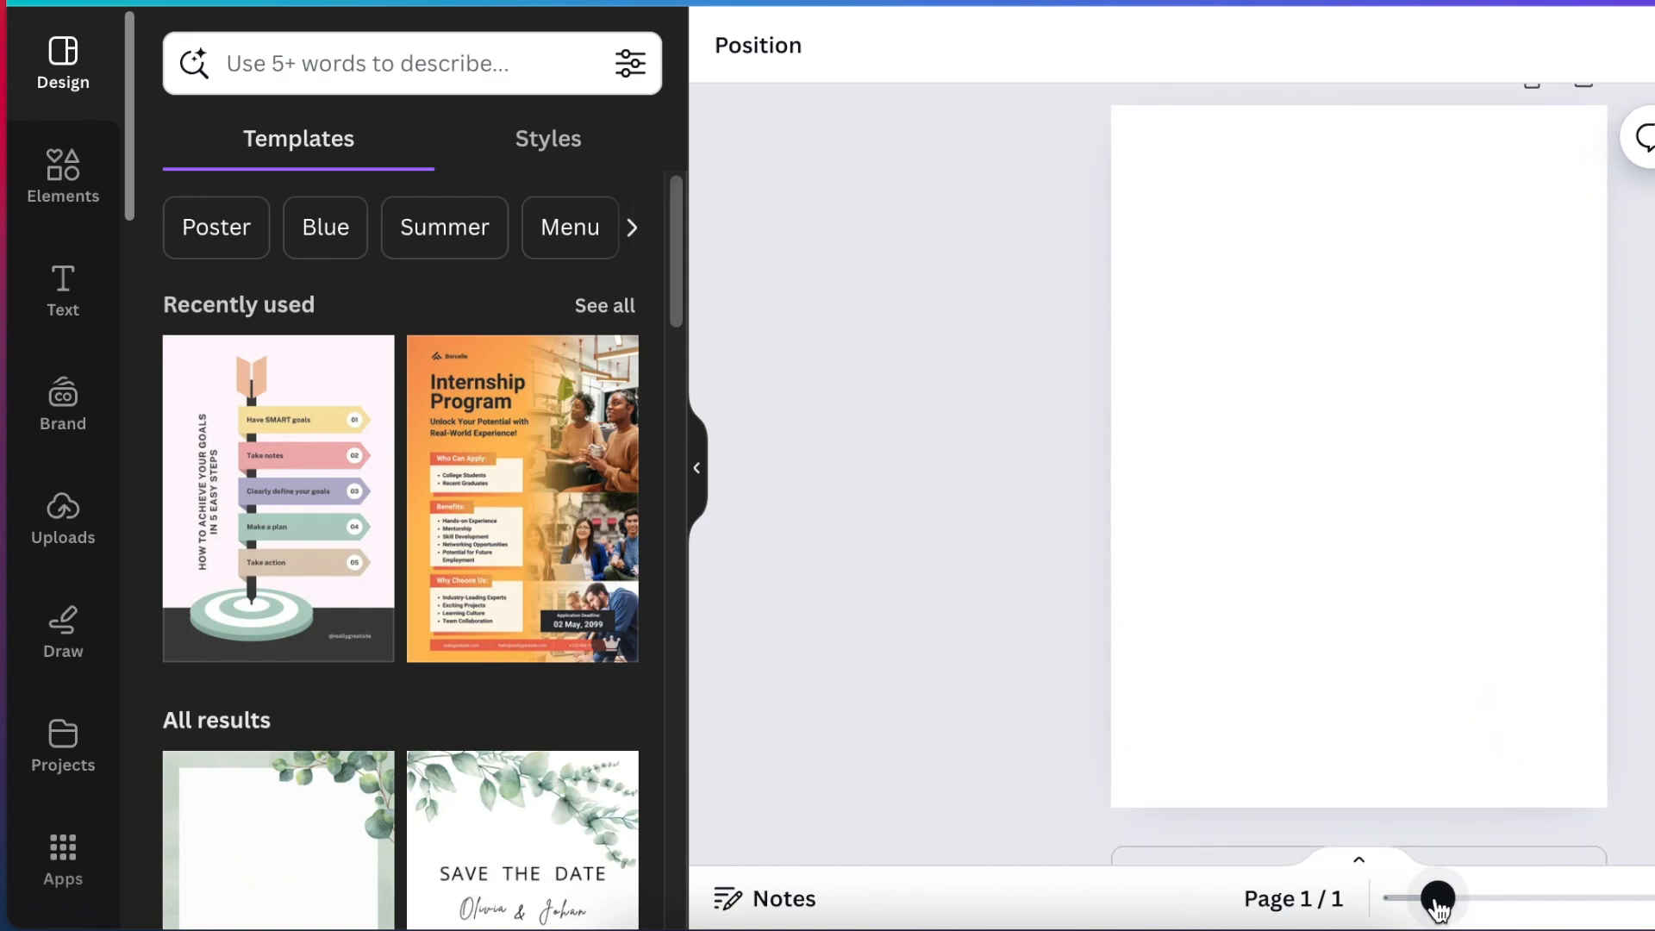
pyautogui.click(62, 185)
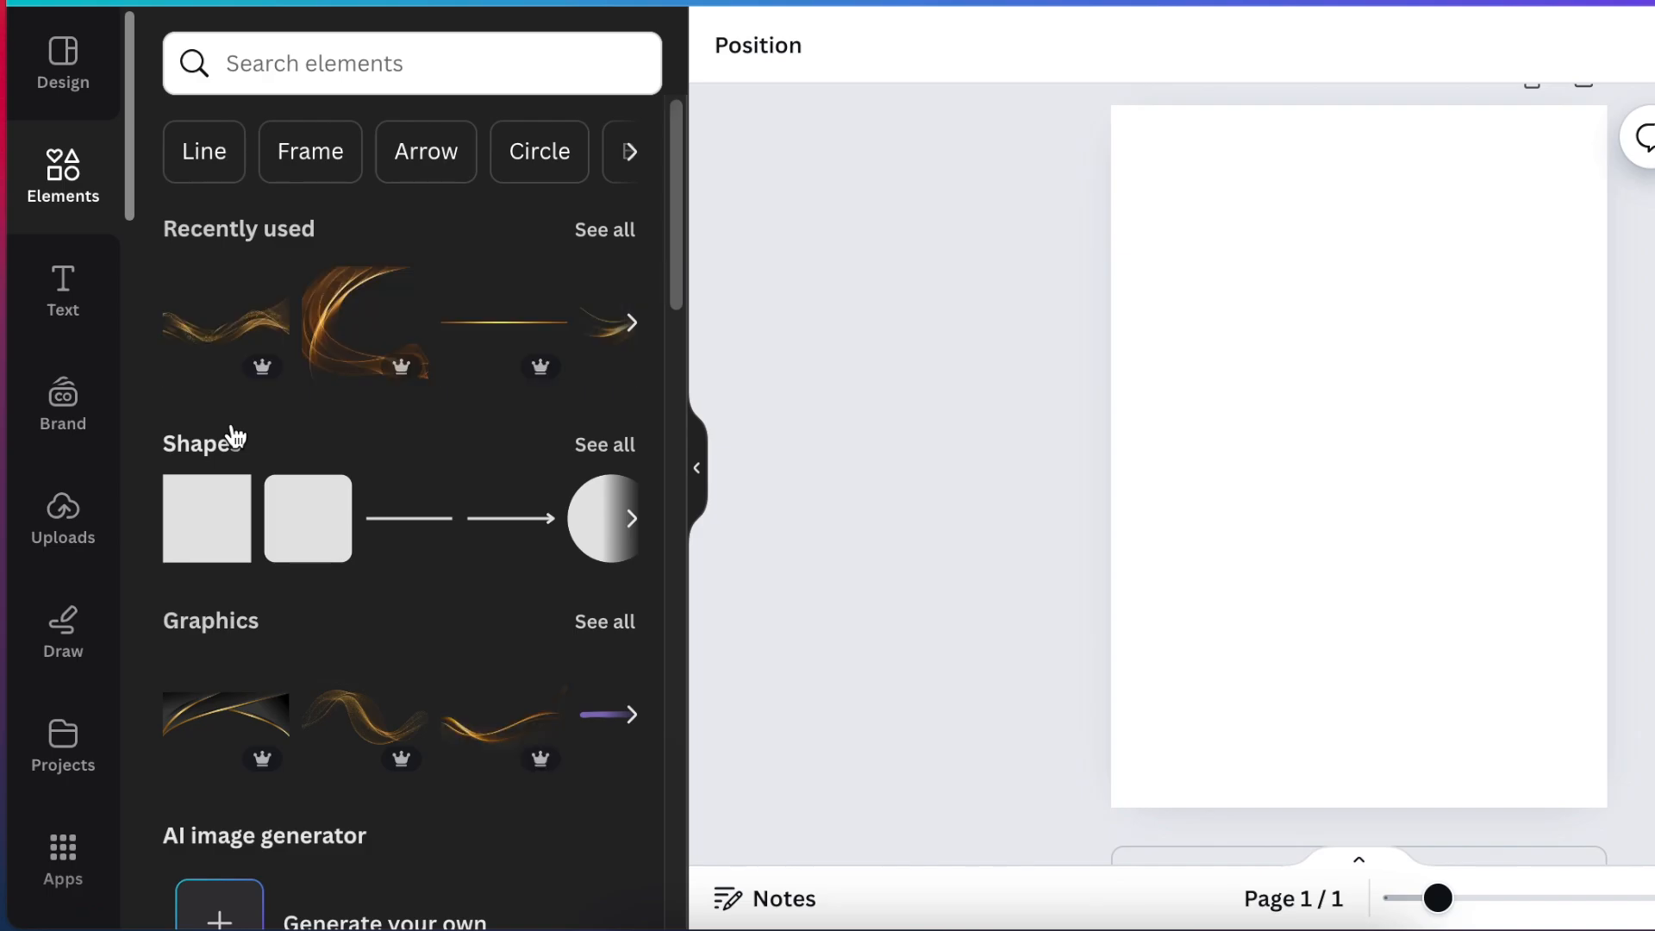
pyautogui.click(605, 229)
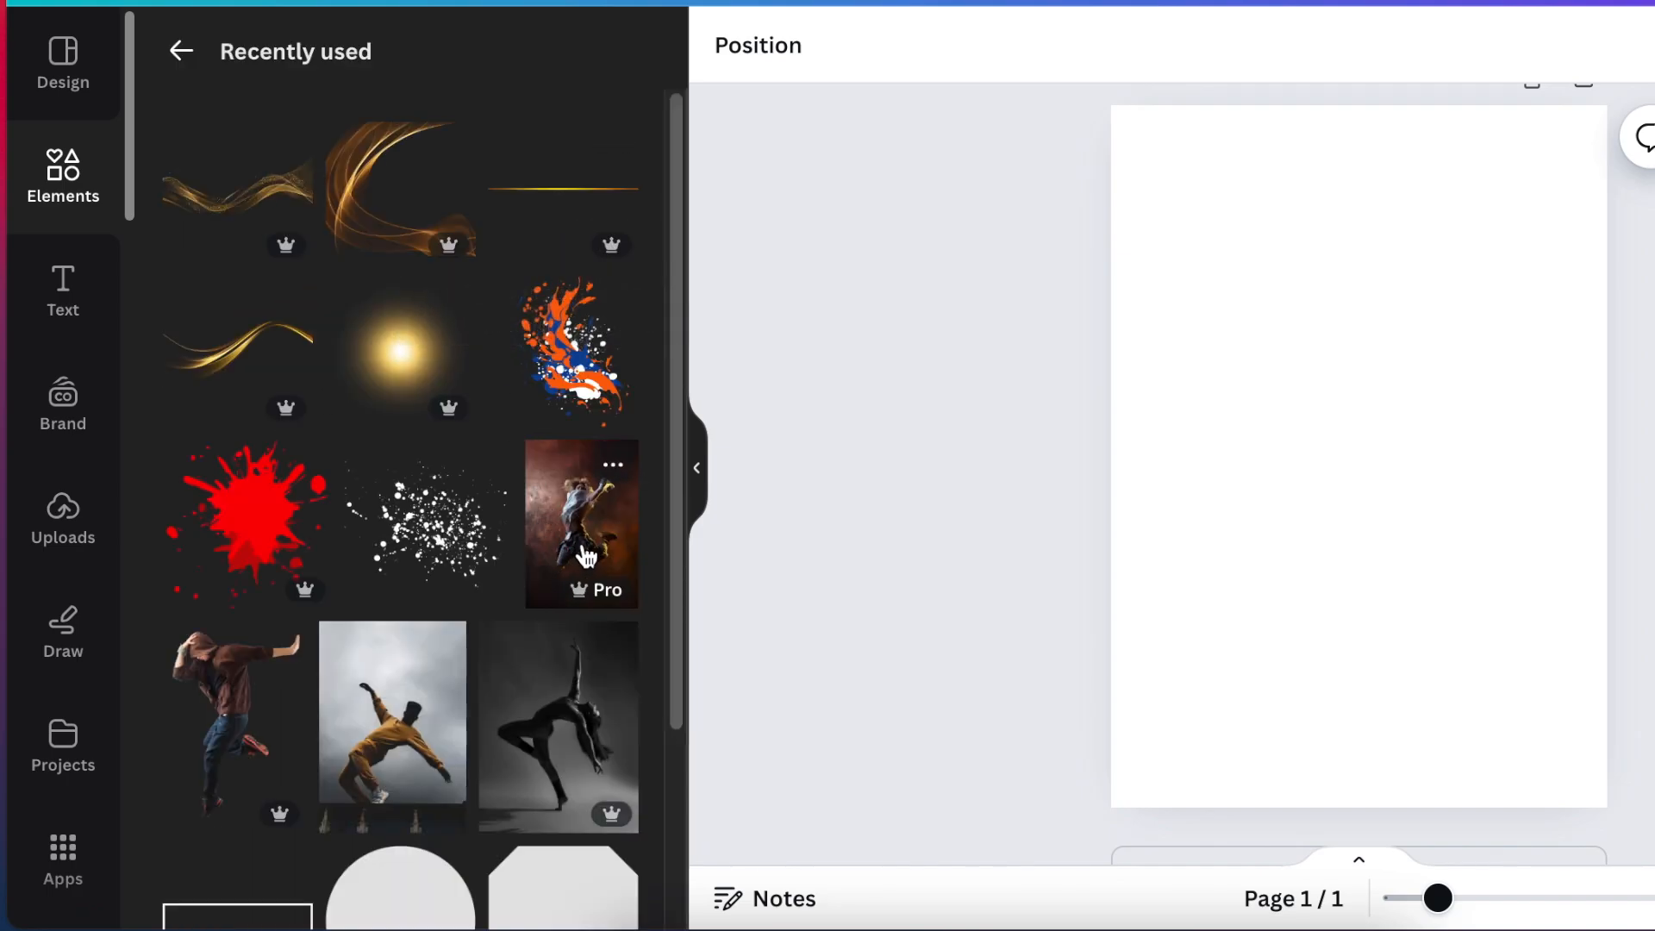
pyautogui.click(614, 470)
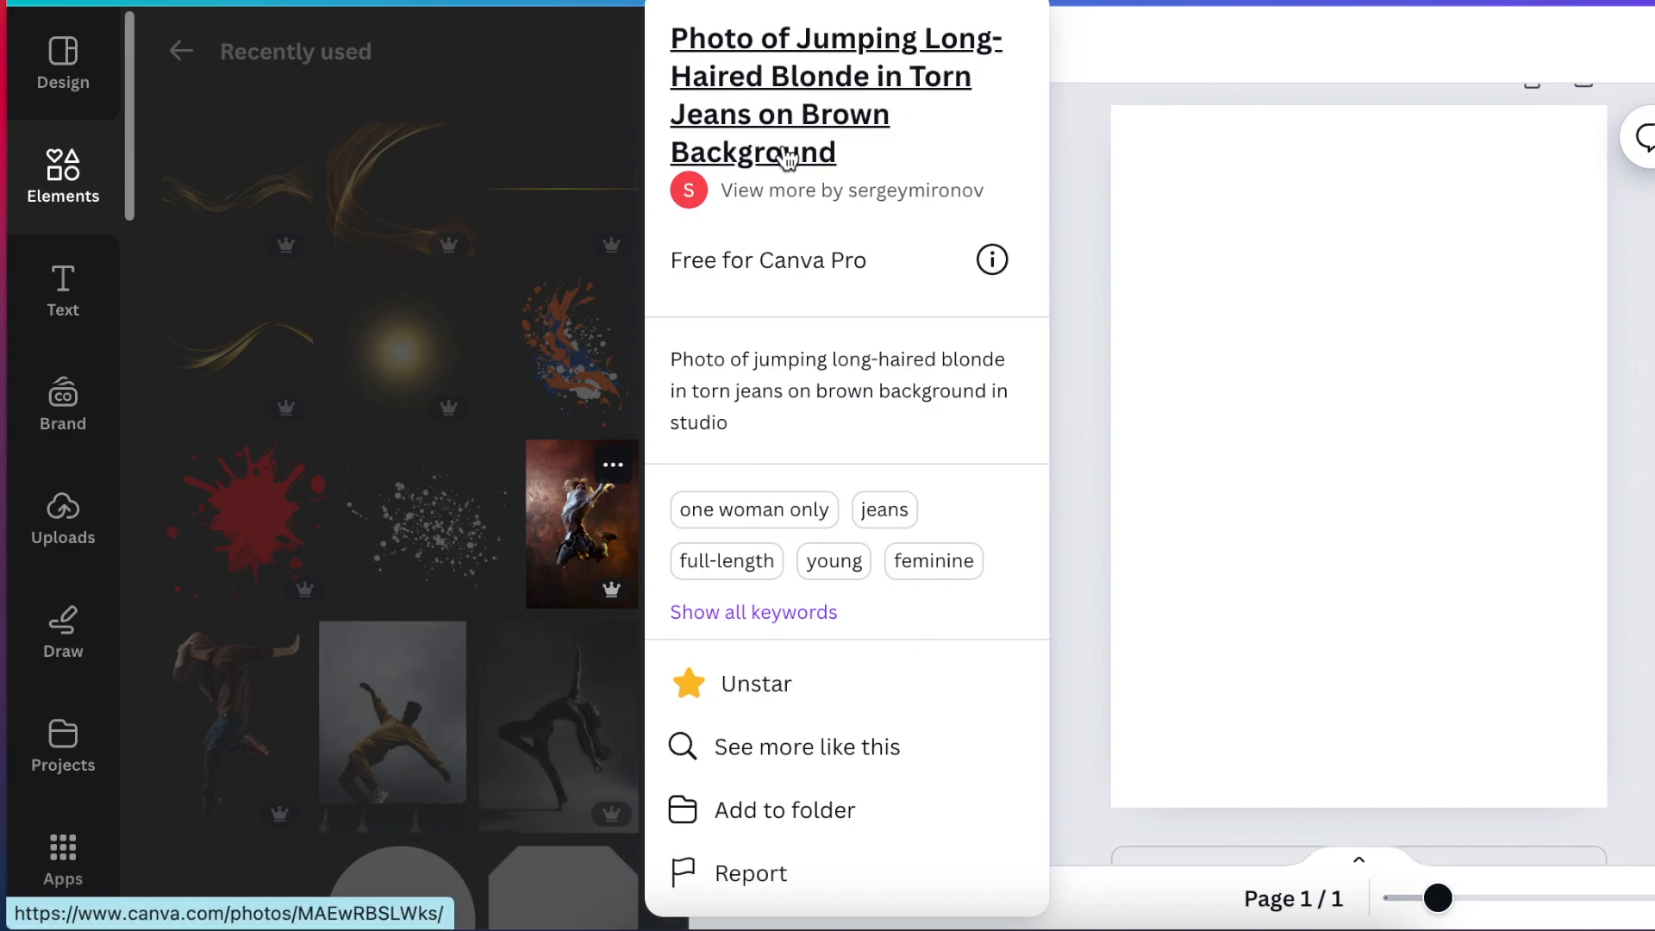
pyautogui.click(570, 550)
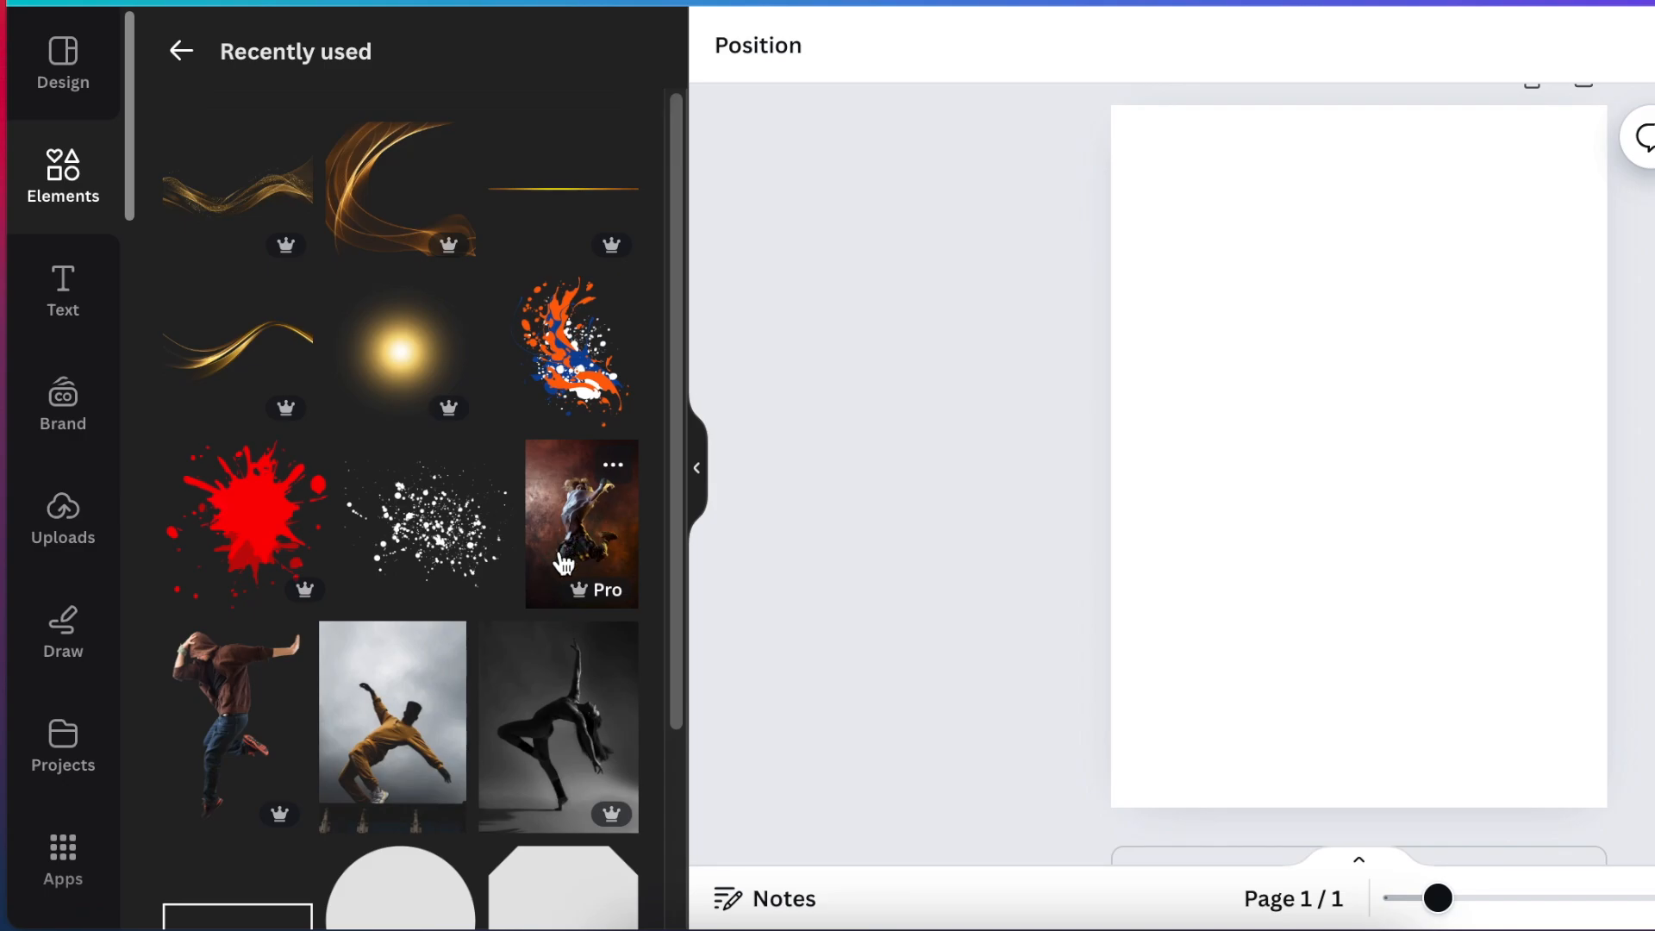
pyautogui.click(571, 543)
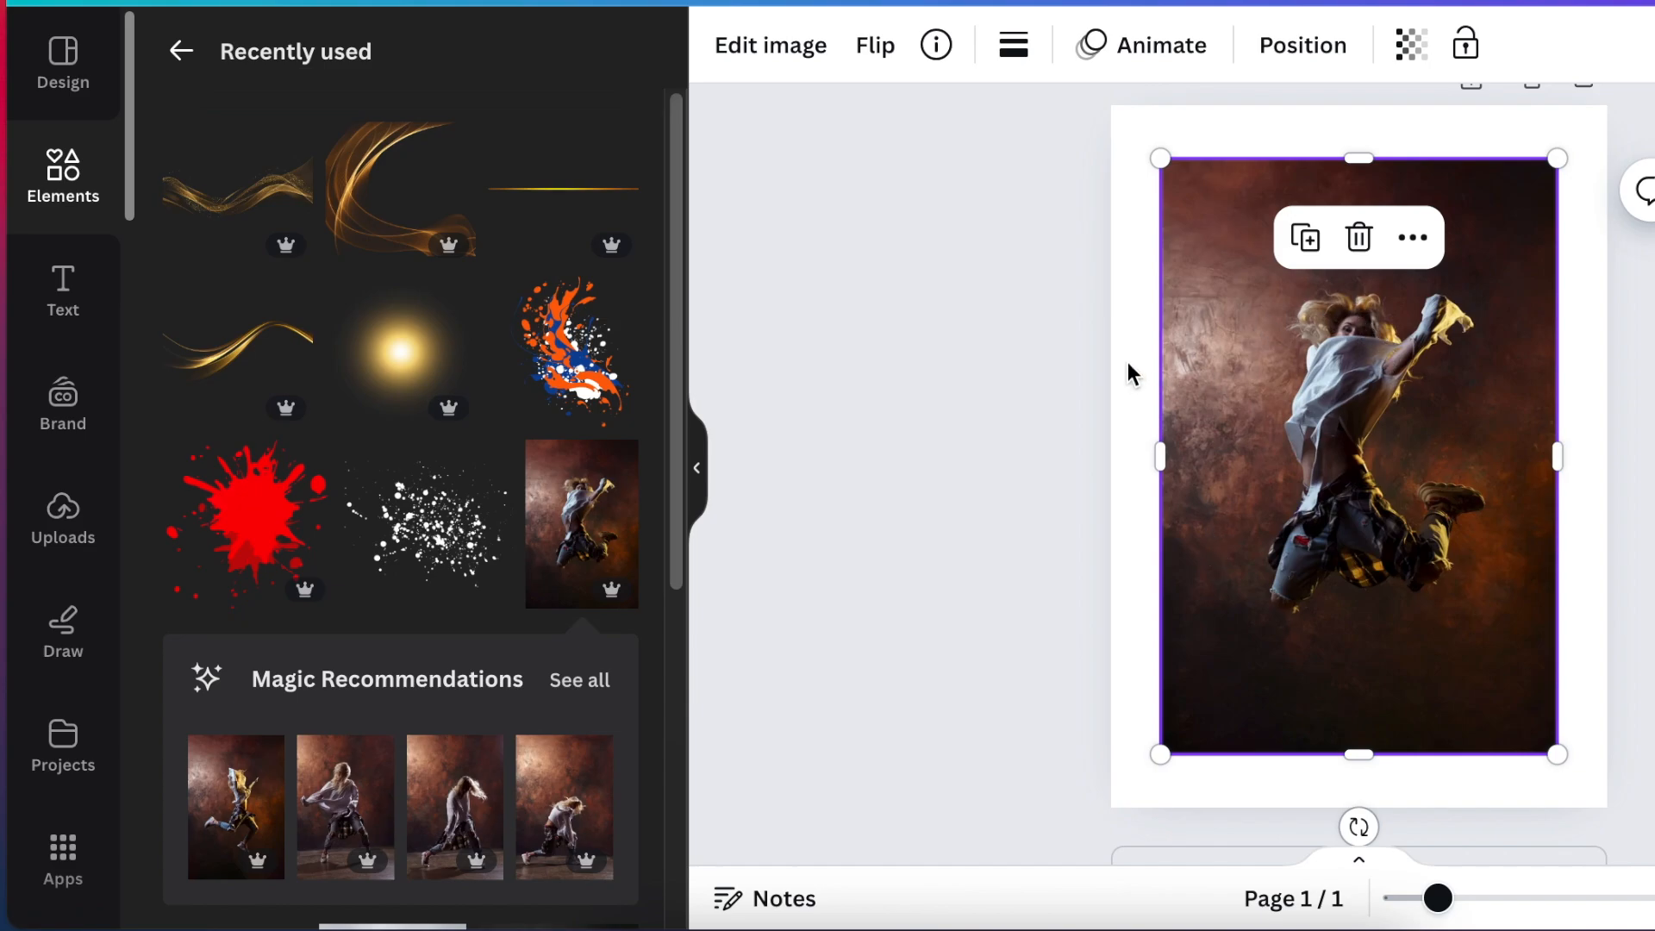
# Remove the brown background from the jumping dancer photo with BG Remover.
pyautogui.click(986, 302)
pyautogui.click(1165, 370)
pyautogui.click(774, 69)
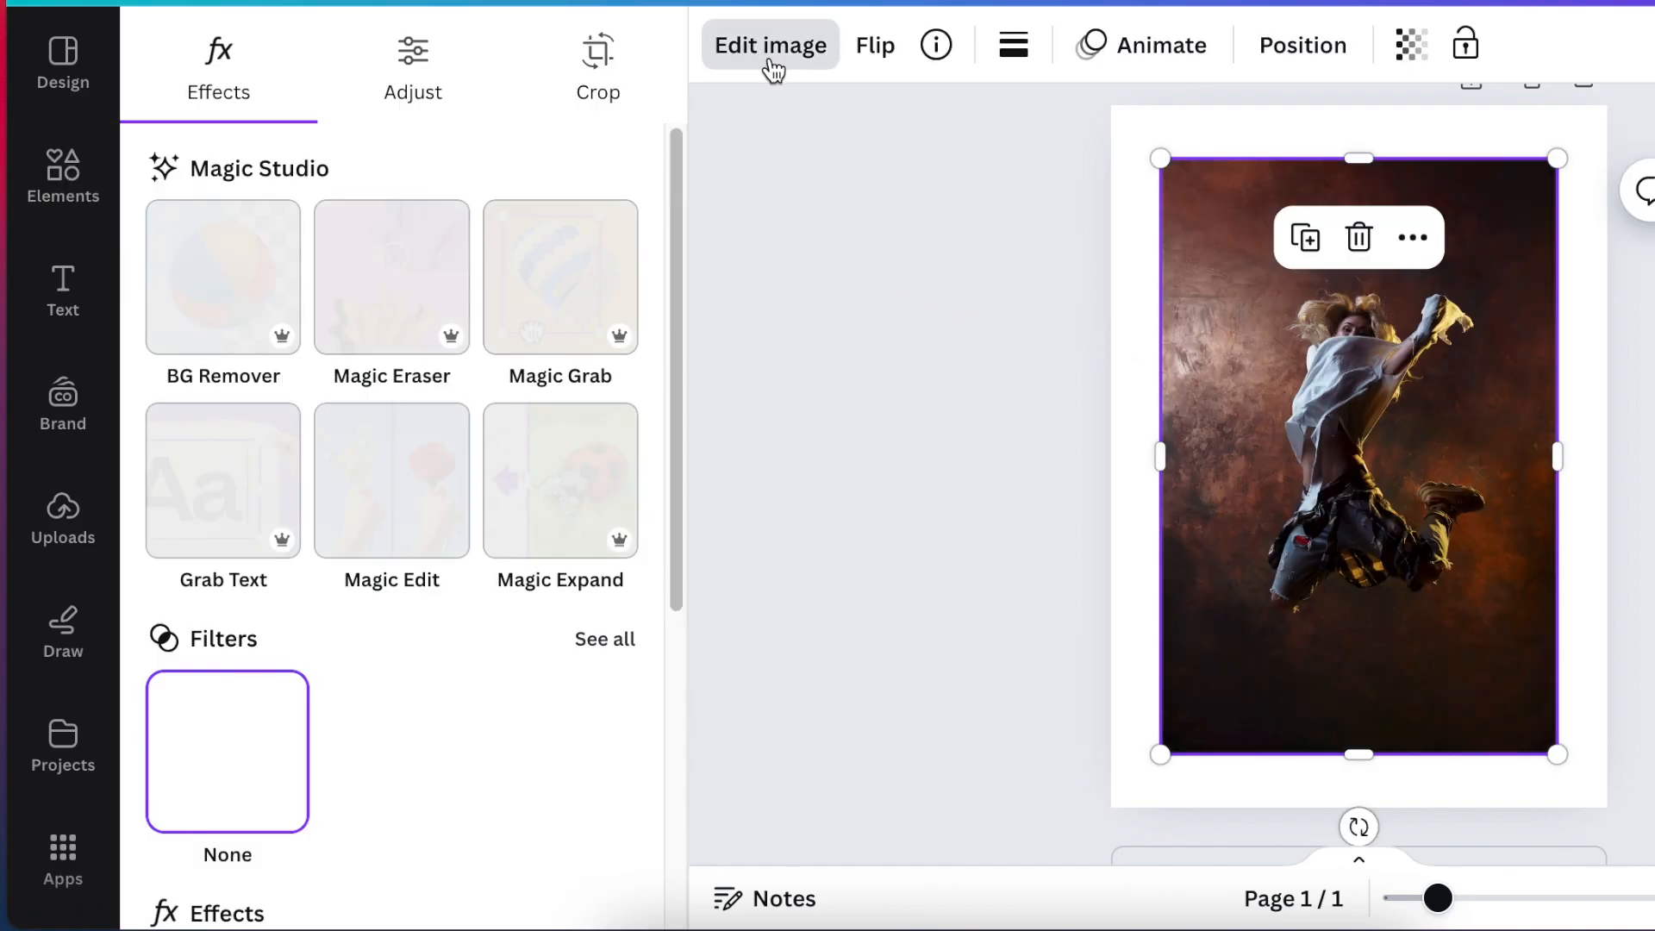
pyautogui.click(231, 300)
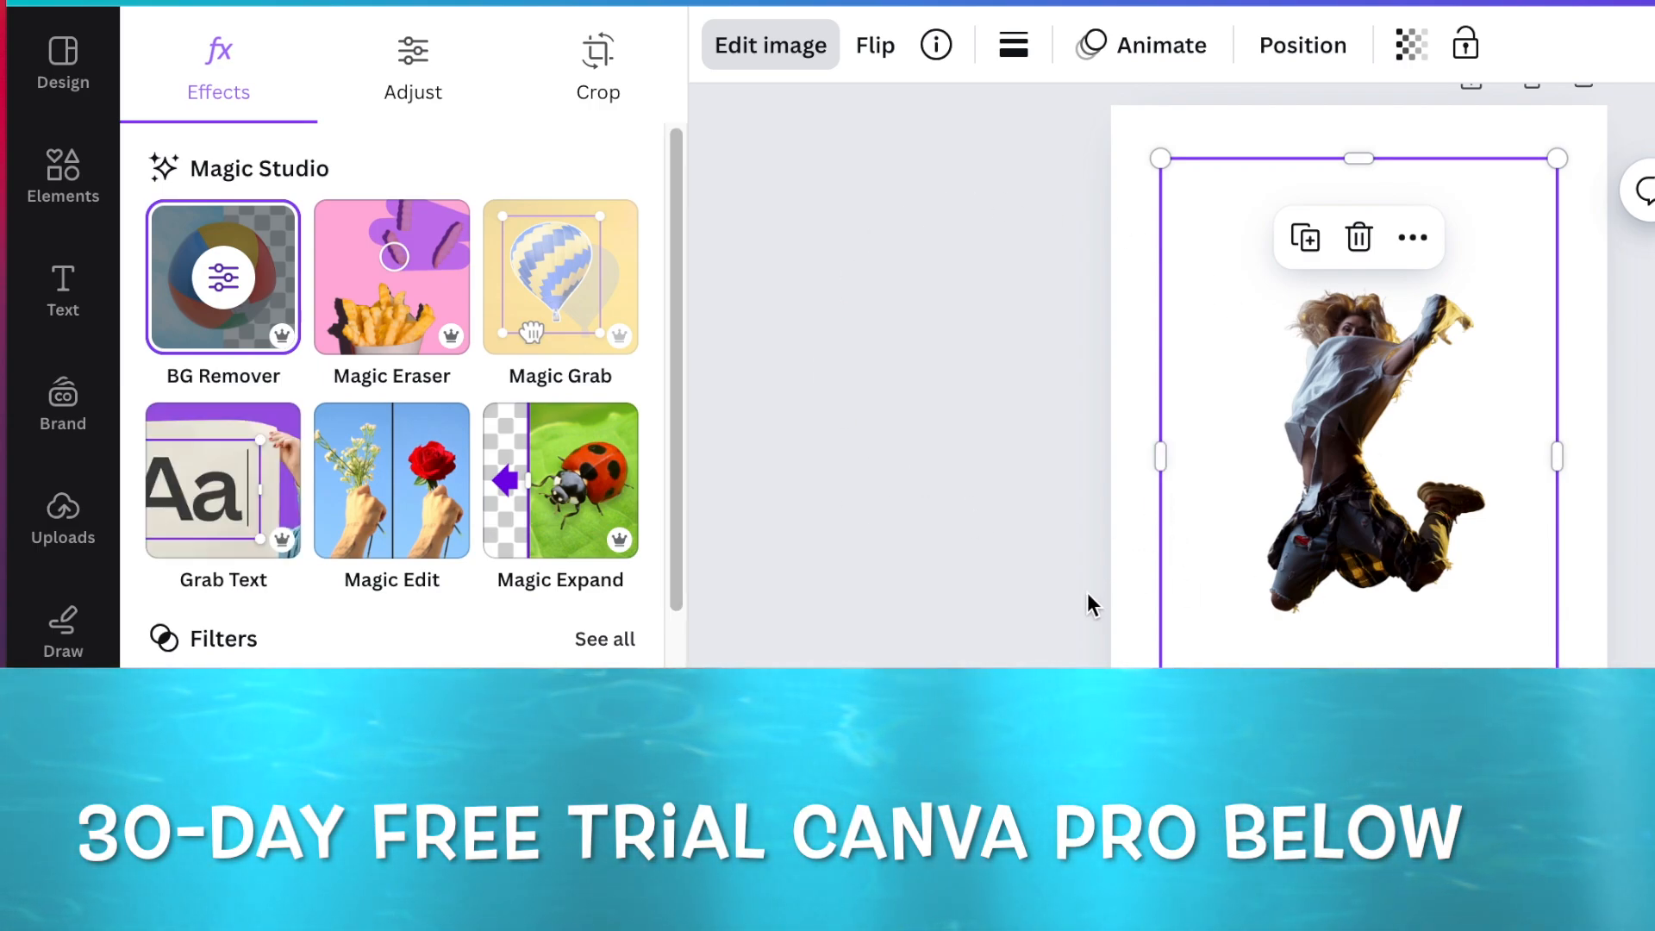
# Crop the empty margins around the dancer cutout on all sides, then enlarge it and centre it on the page.
pyautogui.moveTo(1160, 457); pyautogui.dragTo(1245, 462)
pyautogui.moveTo(1400, 159); pyautogui.dragTo(1393, 259)
pyautogui.moveTo(1558, 507); pyautogui.dragTo(1503, 507)
pyautogui.moveTo(1241, 755); pyautogui.dragTo(1160, 750)
pyautogui.moveTo(1290, 630); pyautogui.dragTo(1320, 575)
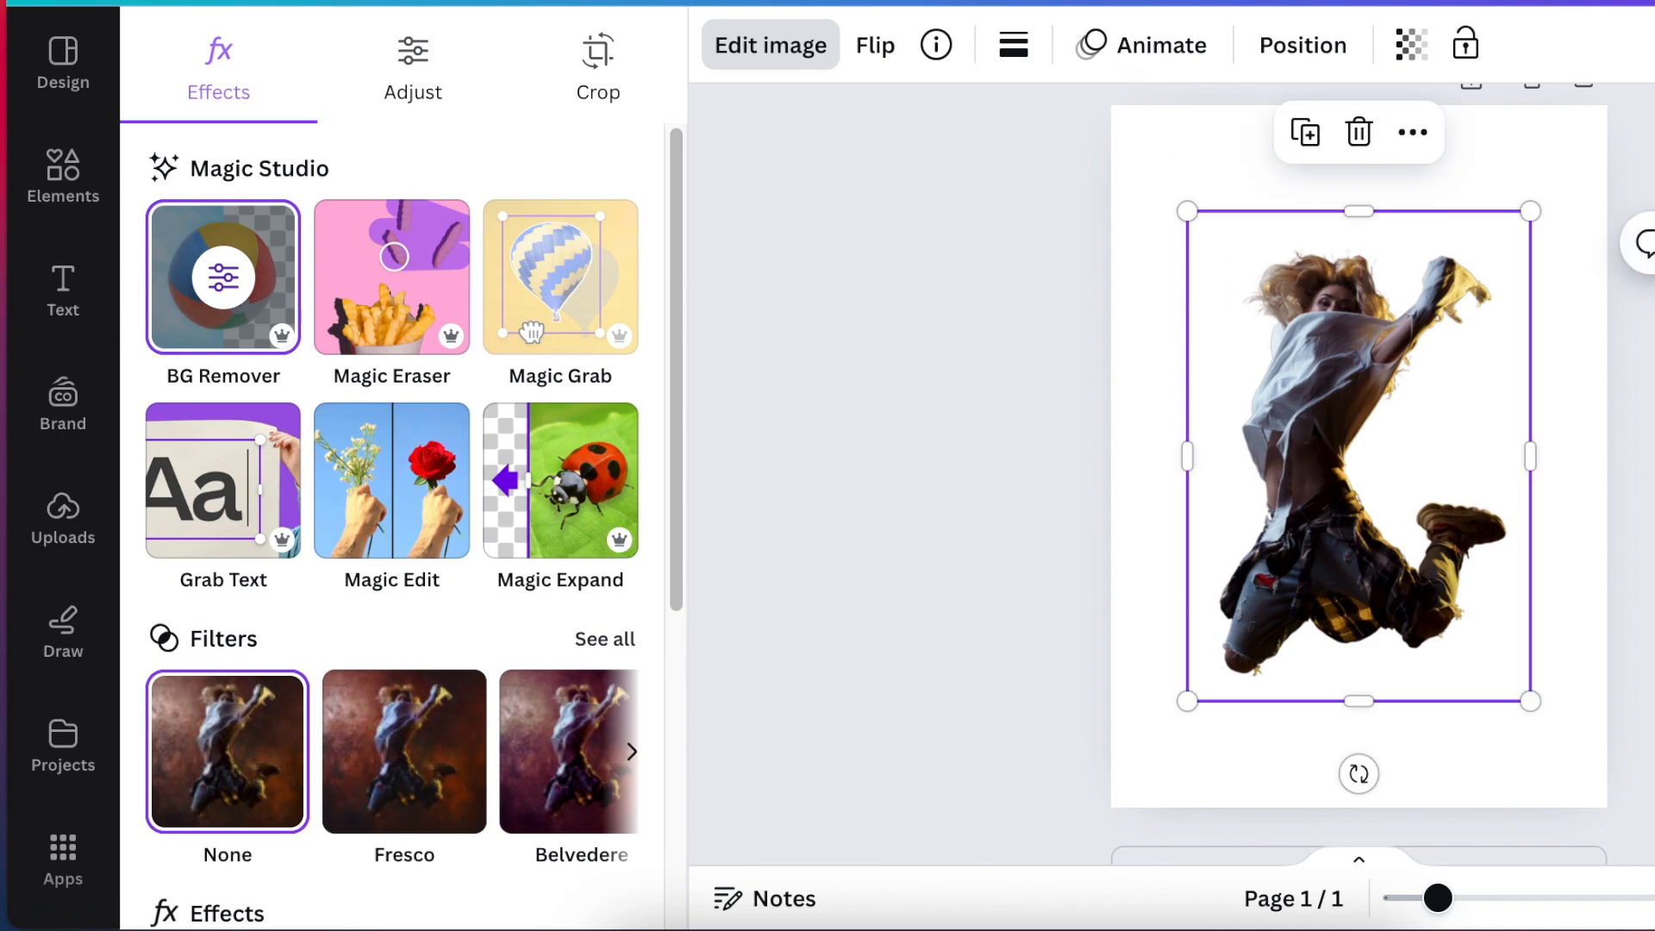
pyautogui.click(1275, 703)
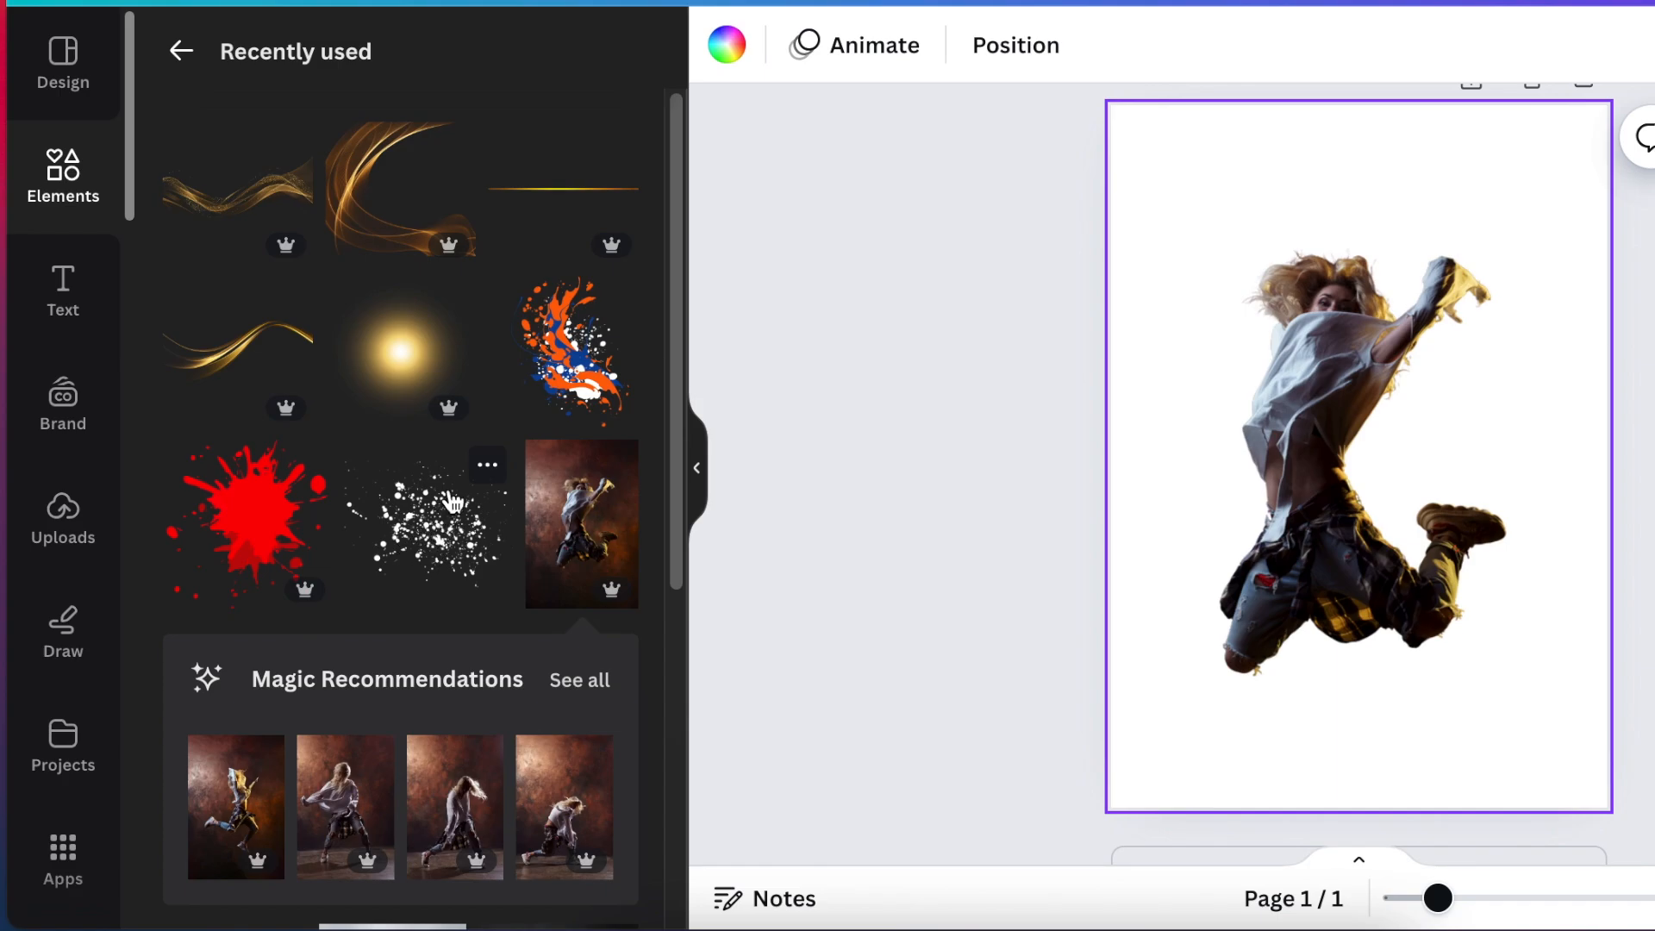
# Add the free paint splatter graphic from the recently used elements and place it over the dancer's lower knee.
pyautogui.click(486, 468)
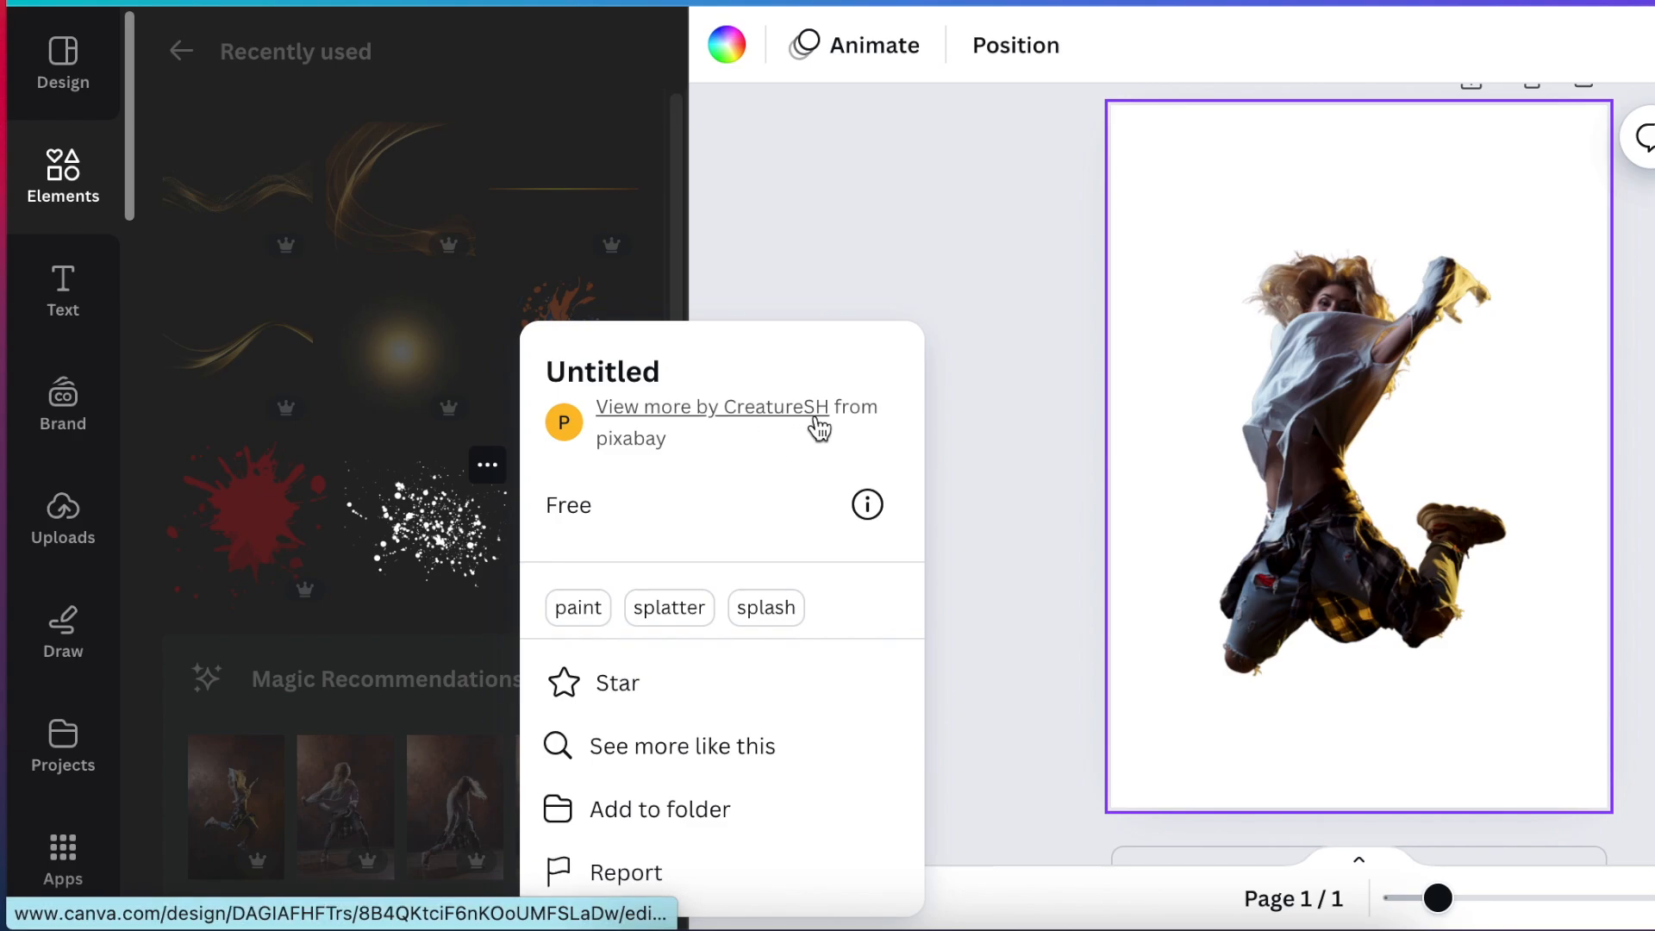
pyautogui.click(459, 565)
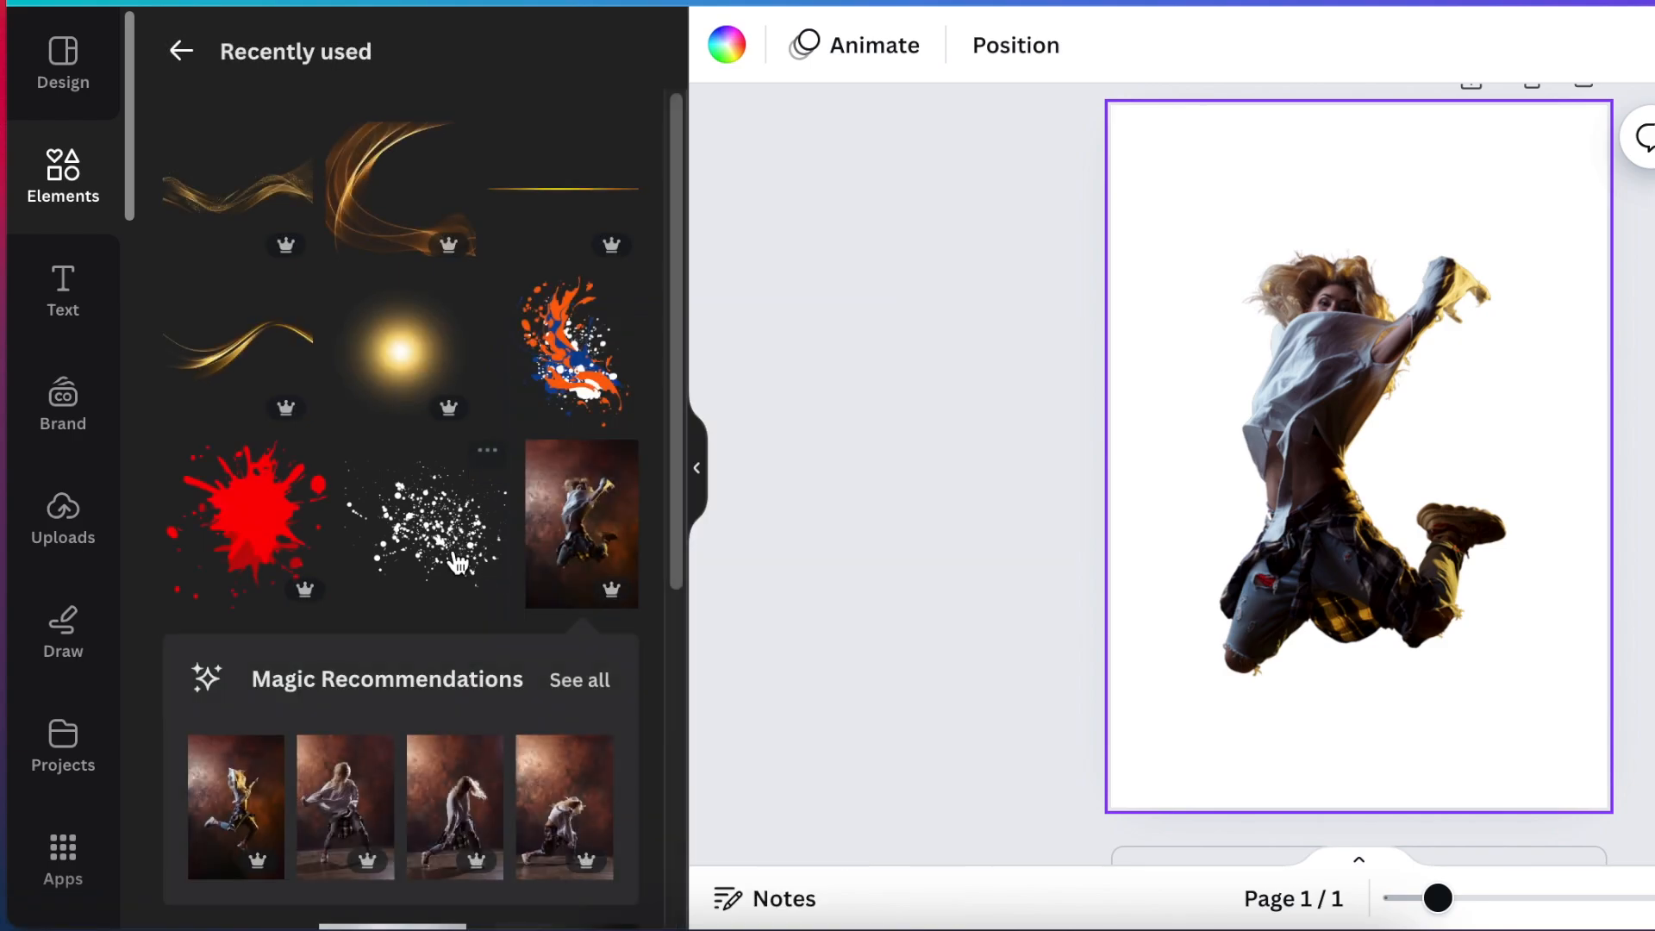
pyautogui.click(442, 561)
pyautogui.moveTo(1358, 461); pyautogui.dragTo(1281, 645)
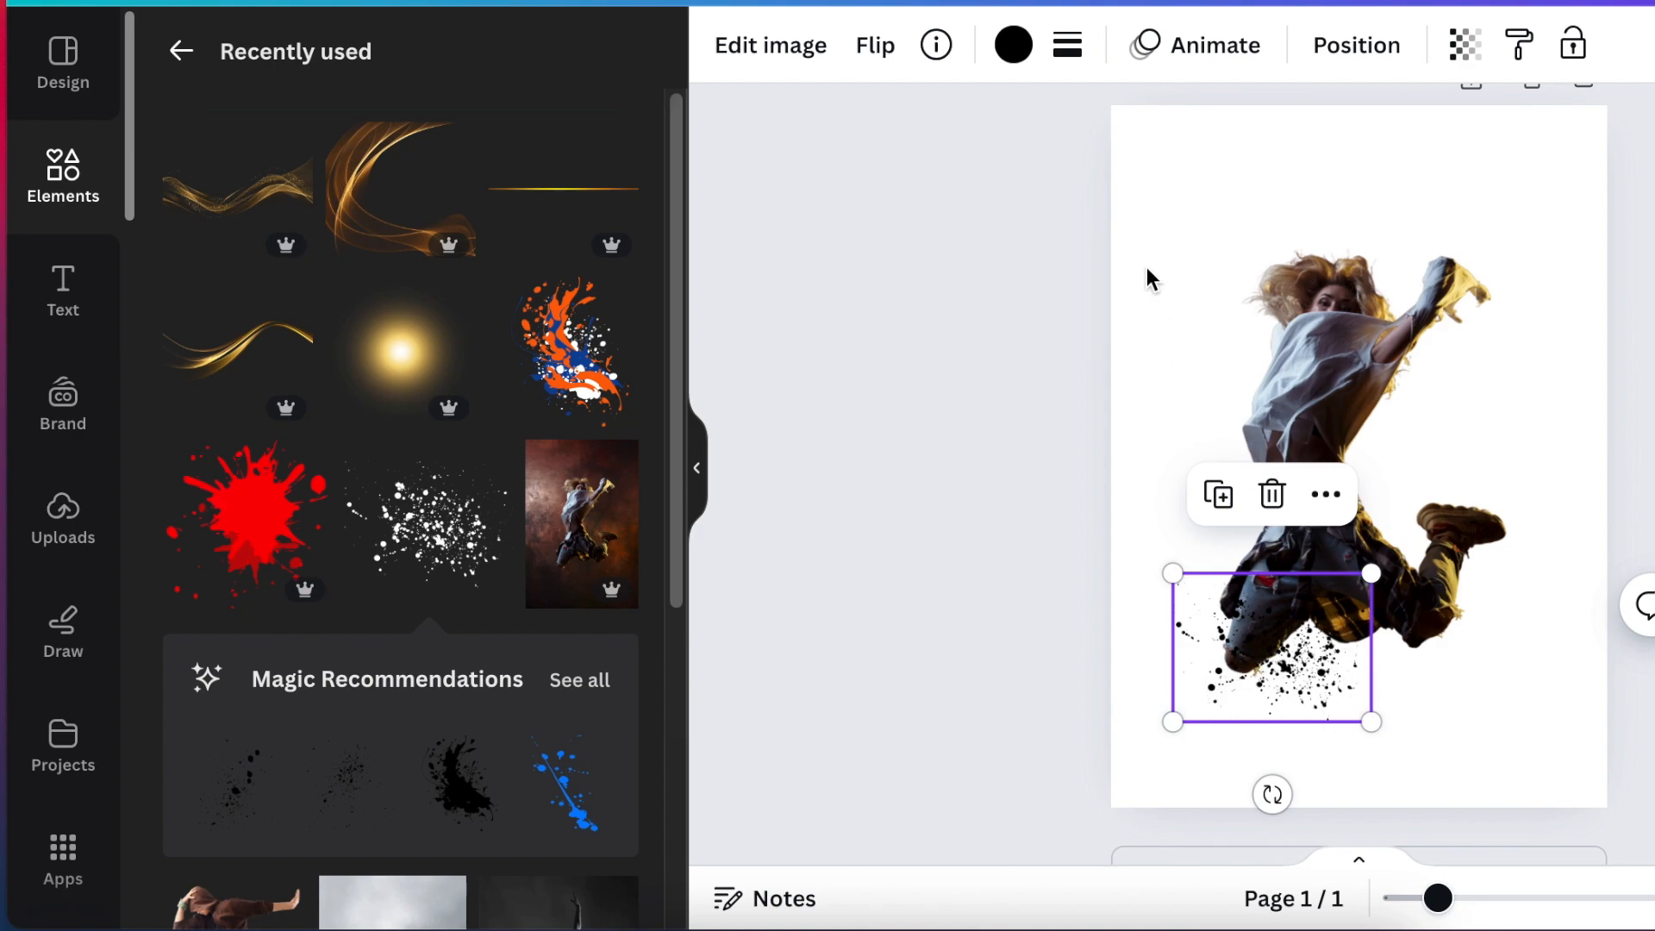
# Set the page background to solid black.
pyautogui.click(1465, 157)
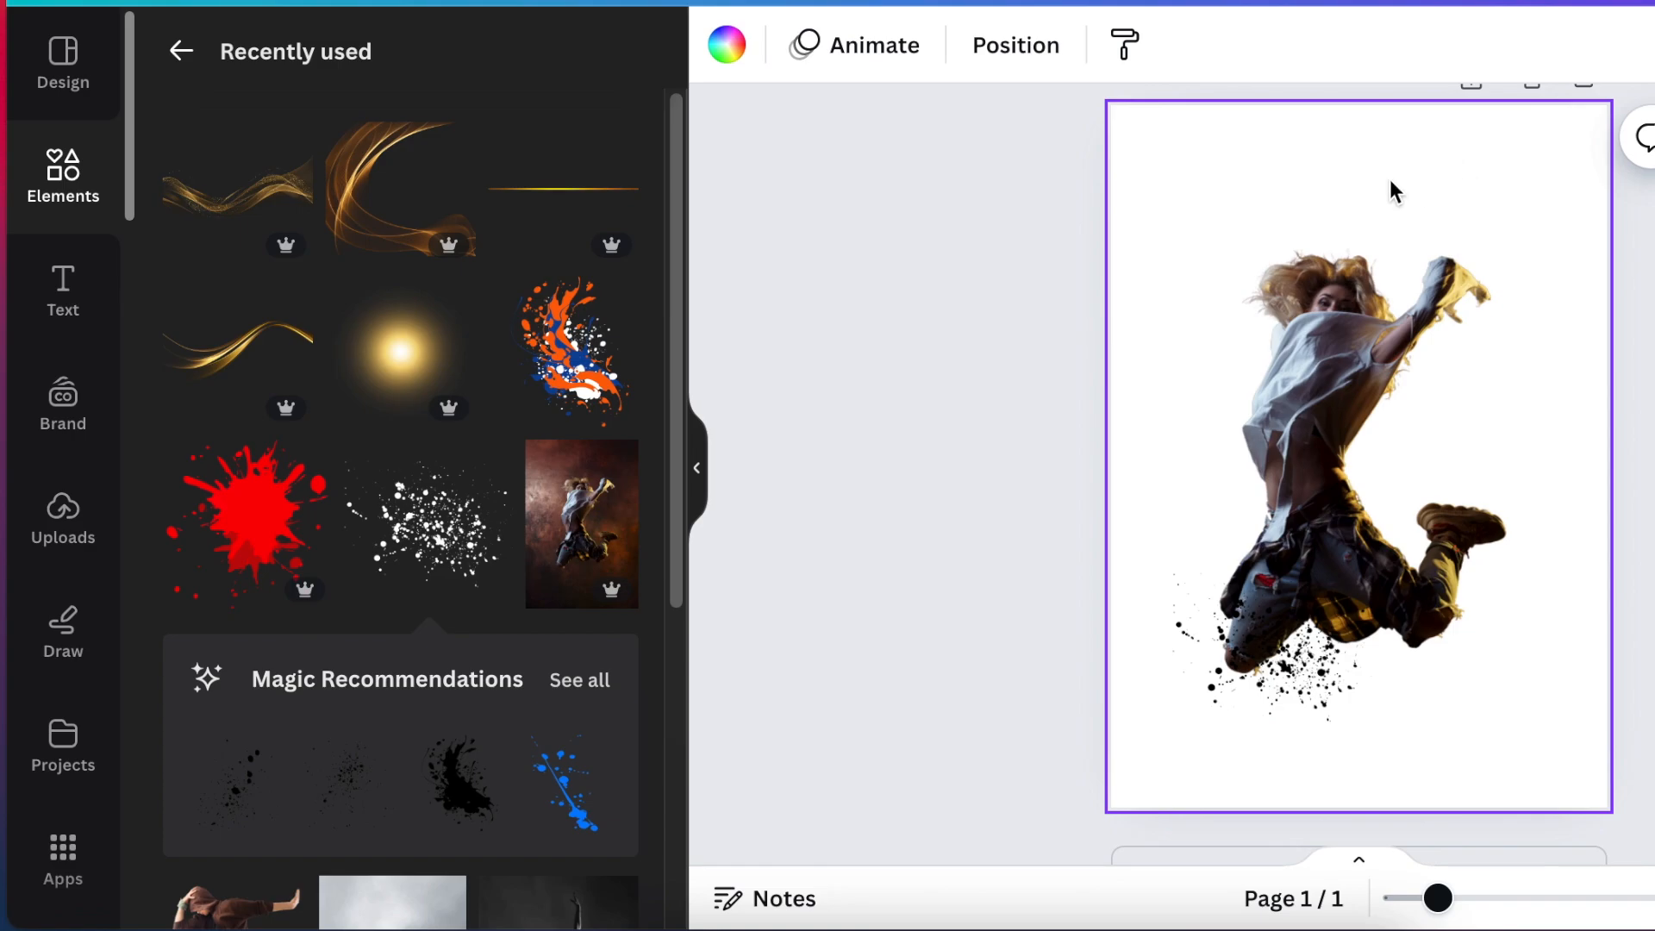
pyautogui.click(724, 49)
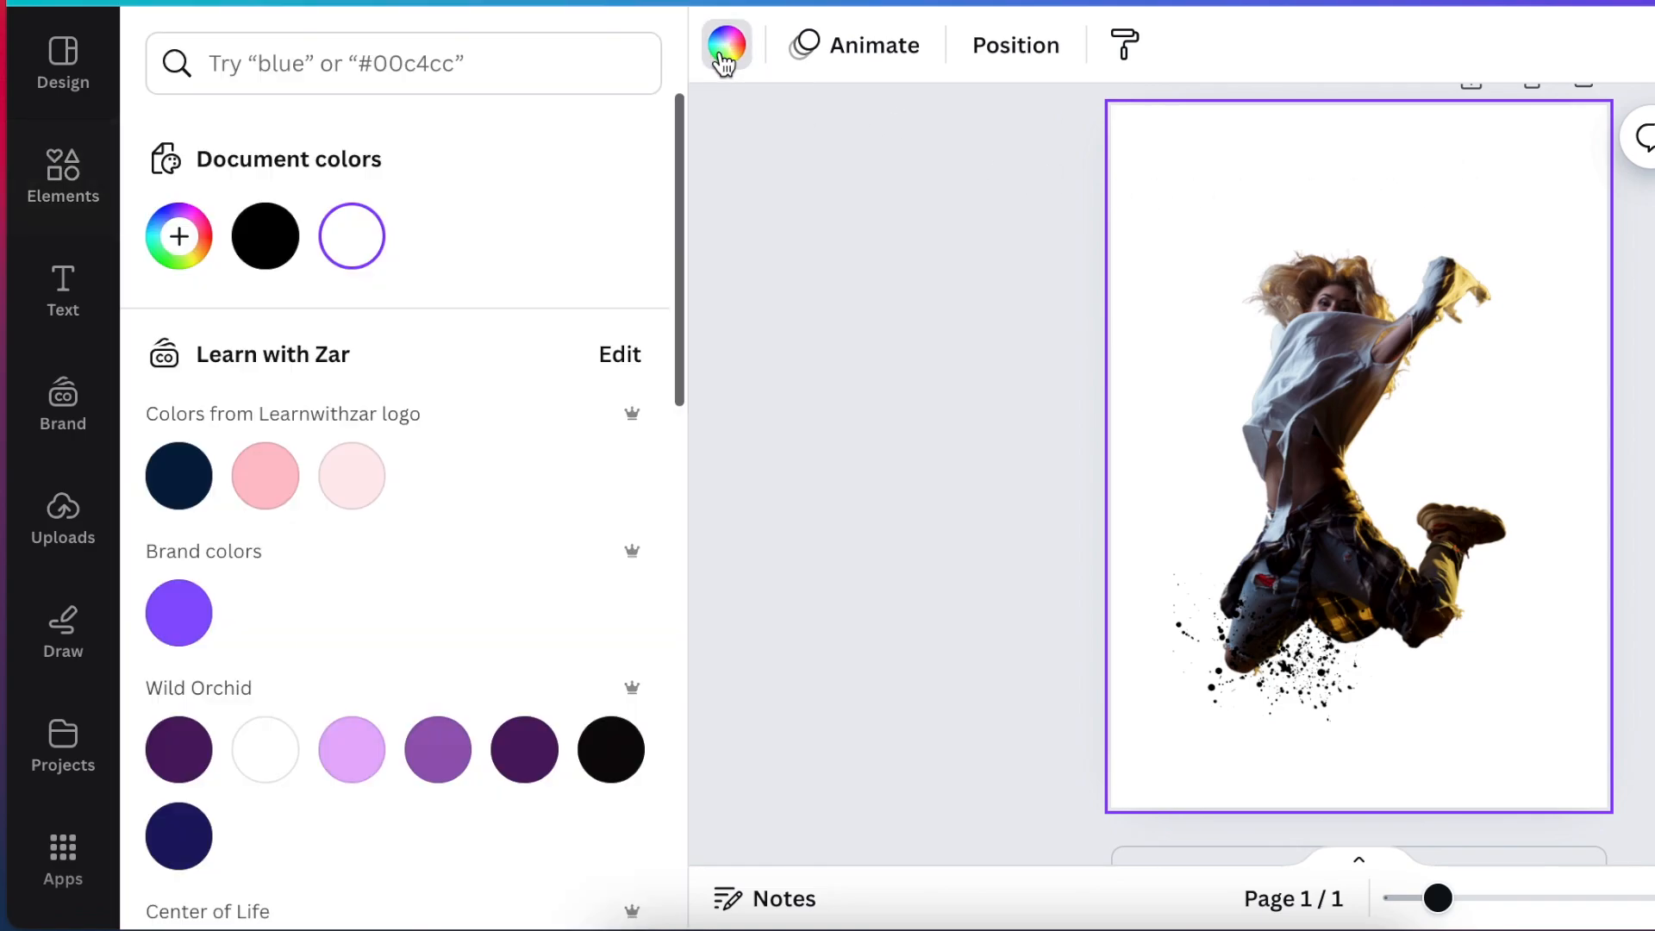
pyautogui.moveTo(678, 226); pyautogui.dragTo(693, 601)
pyautogui.click(175, 577)
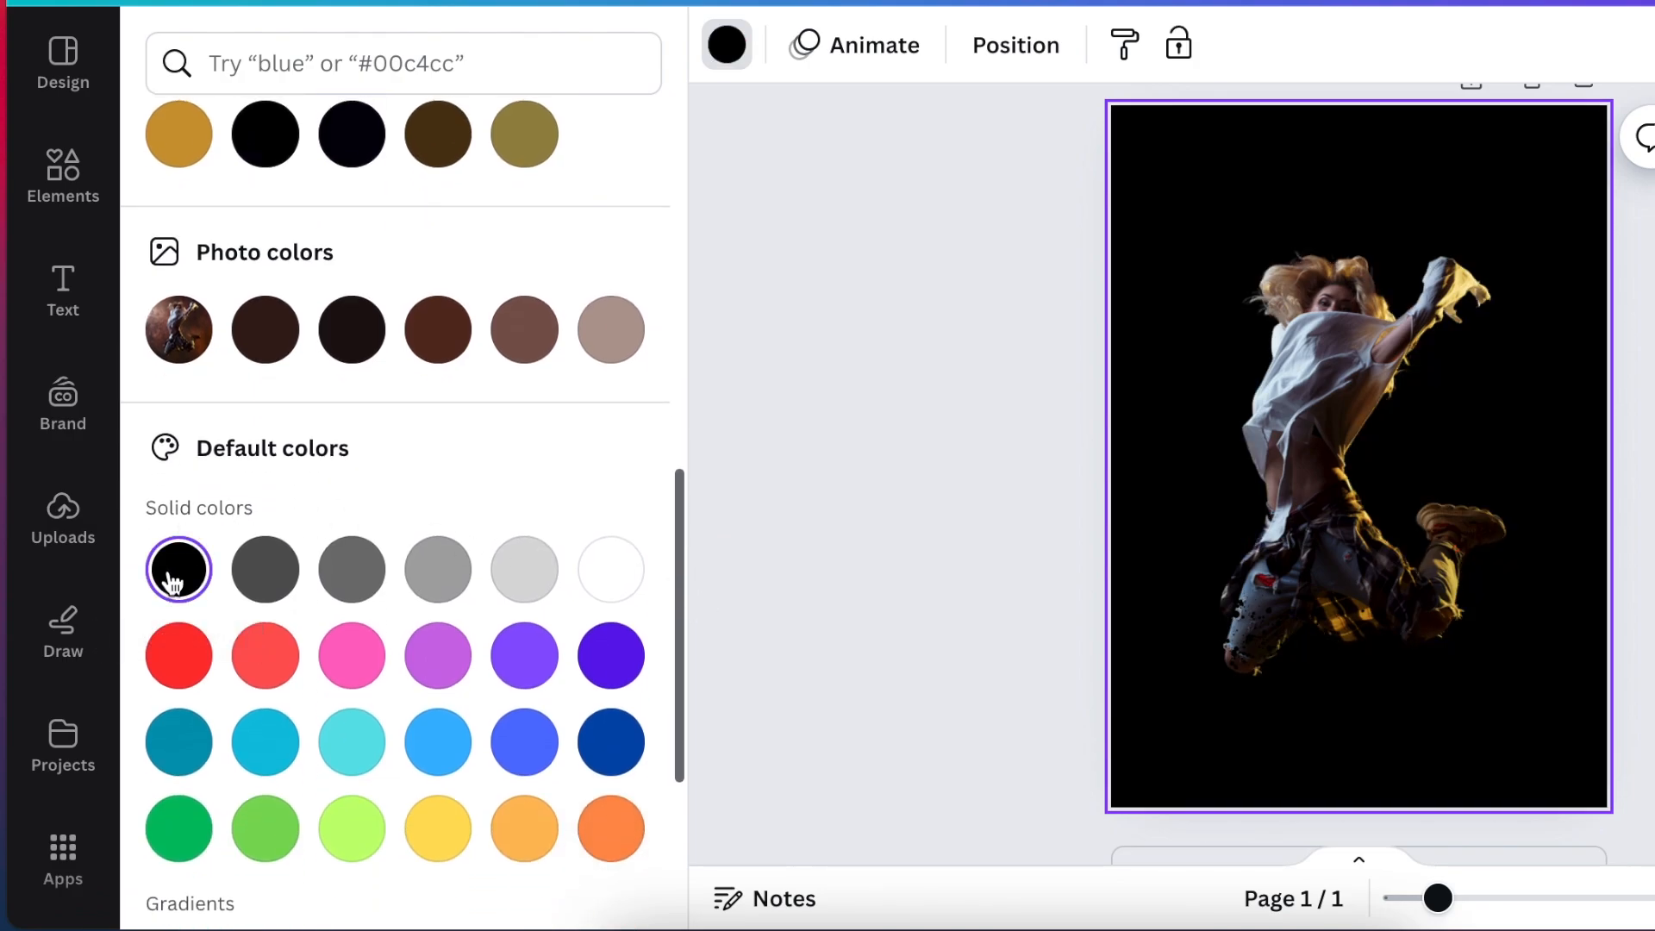
# Adjust the black splatter's position so its specks cover the dancer's lower knee.
pyautogui.click(1281, 686)
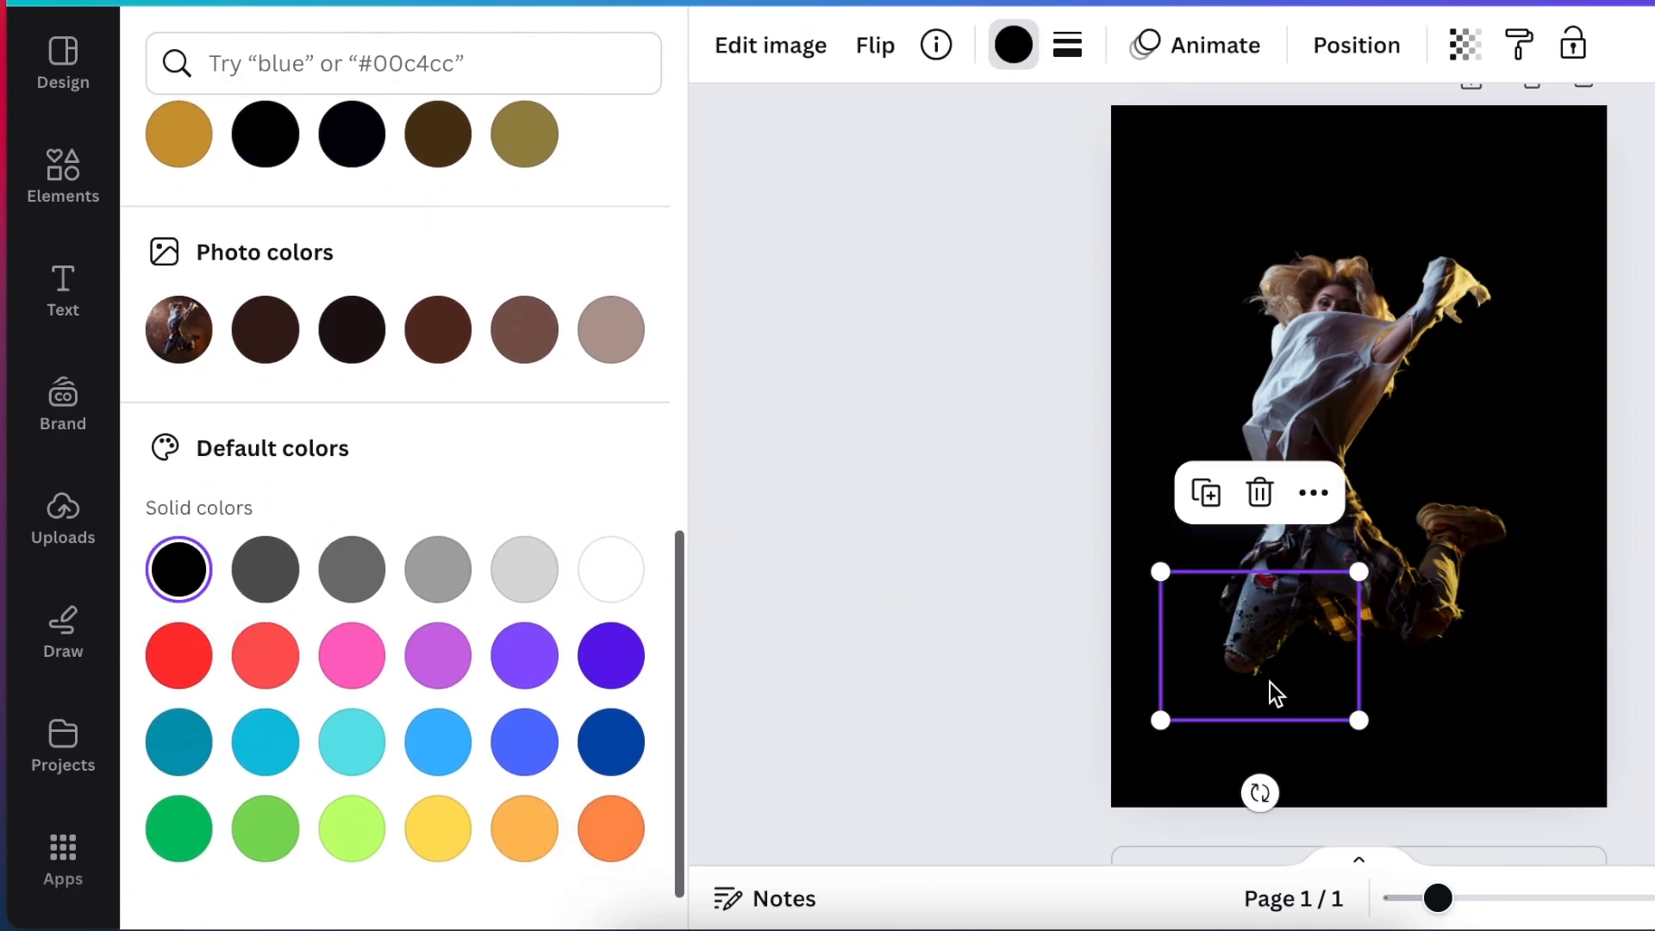
pyautogui.moveTo(1442, 909); pyautogui.dragTo(1478, 909)
pyautogui.scroll(-2, 1539, 612)
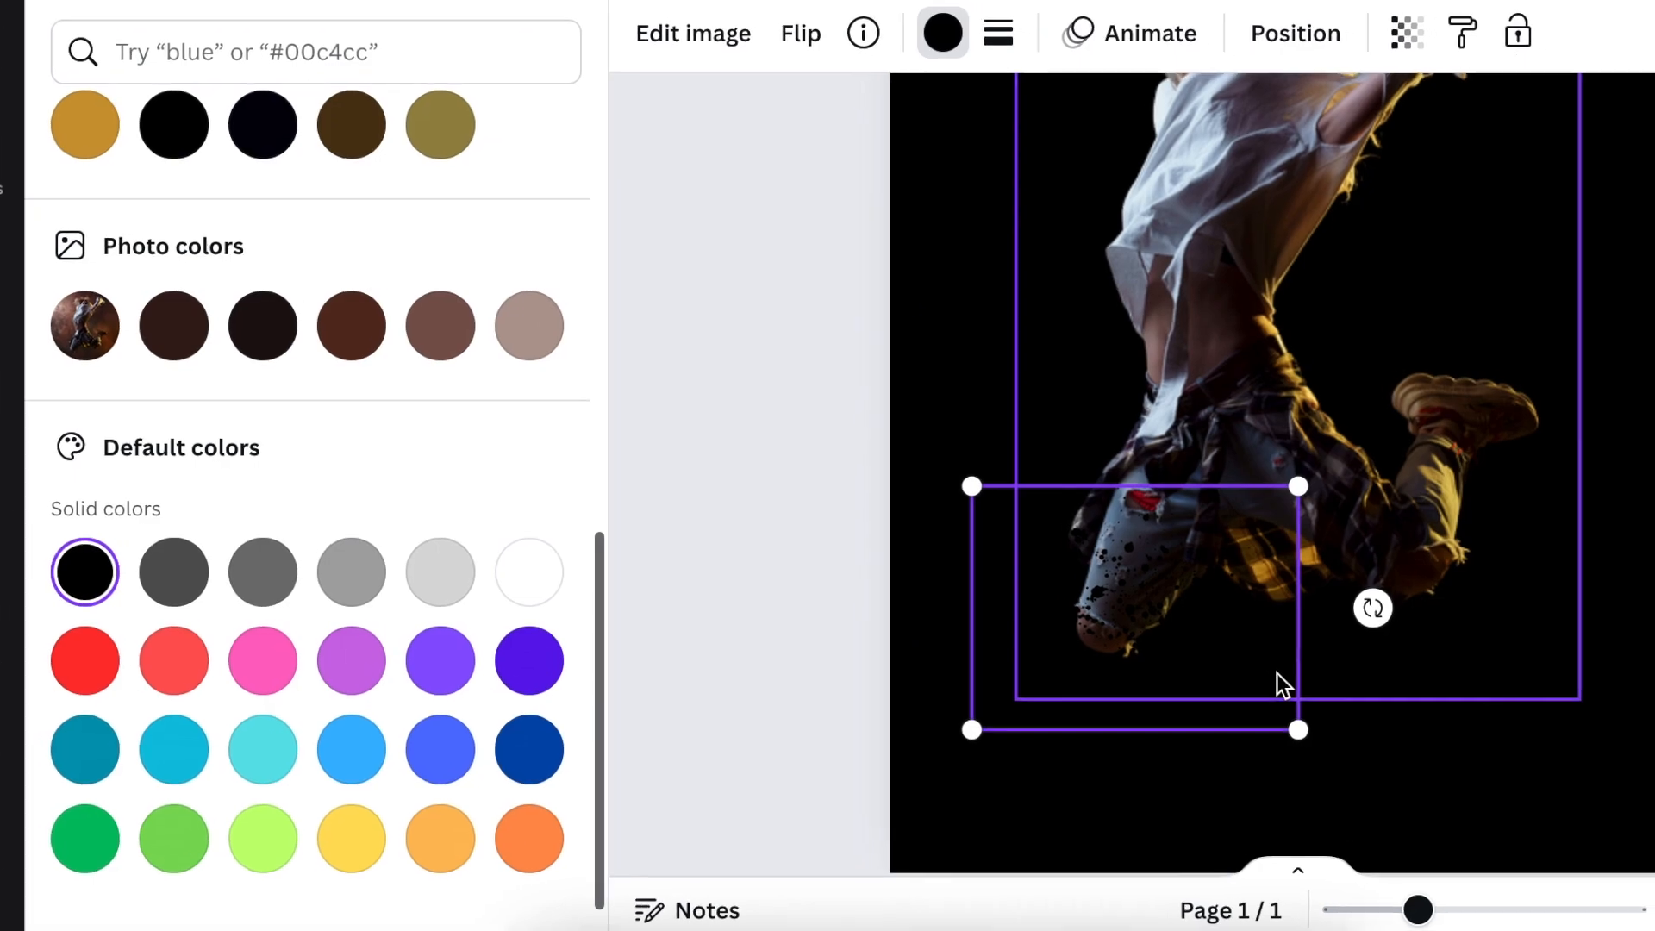
pyautogui.moveTo(1224, 656); pyautogui.dragTo(1212, 652)
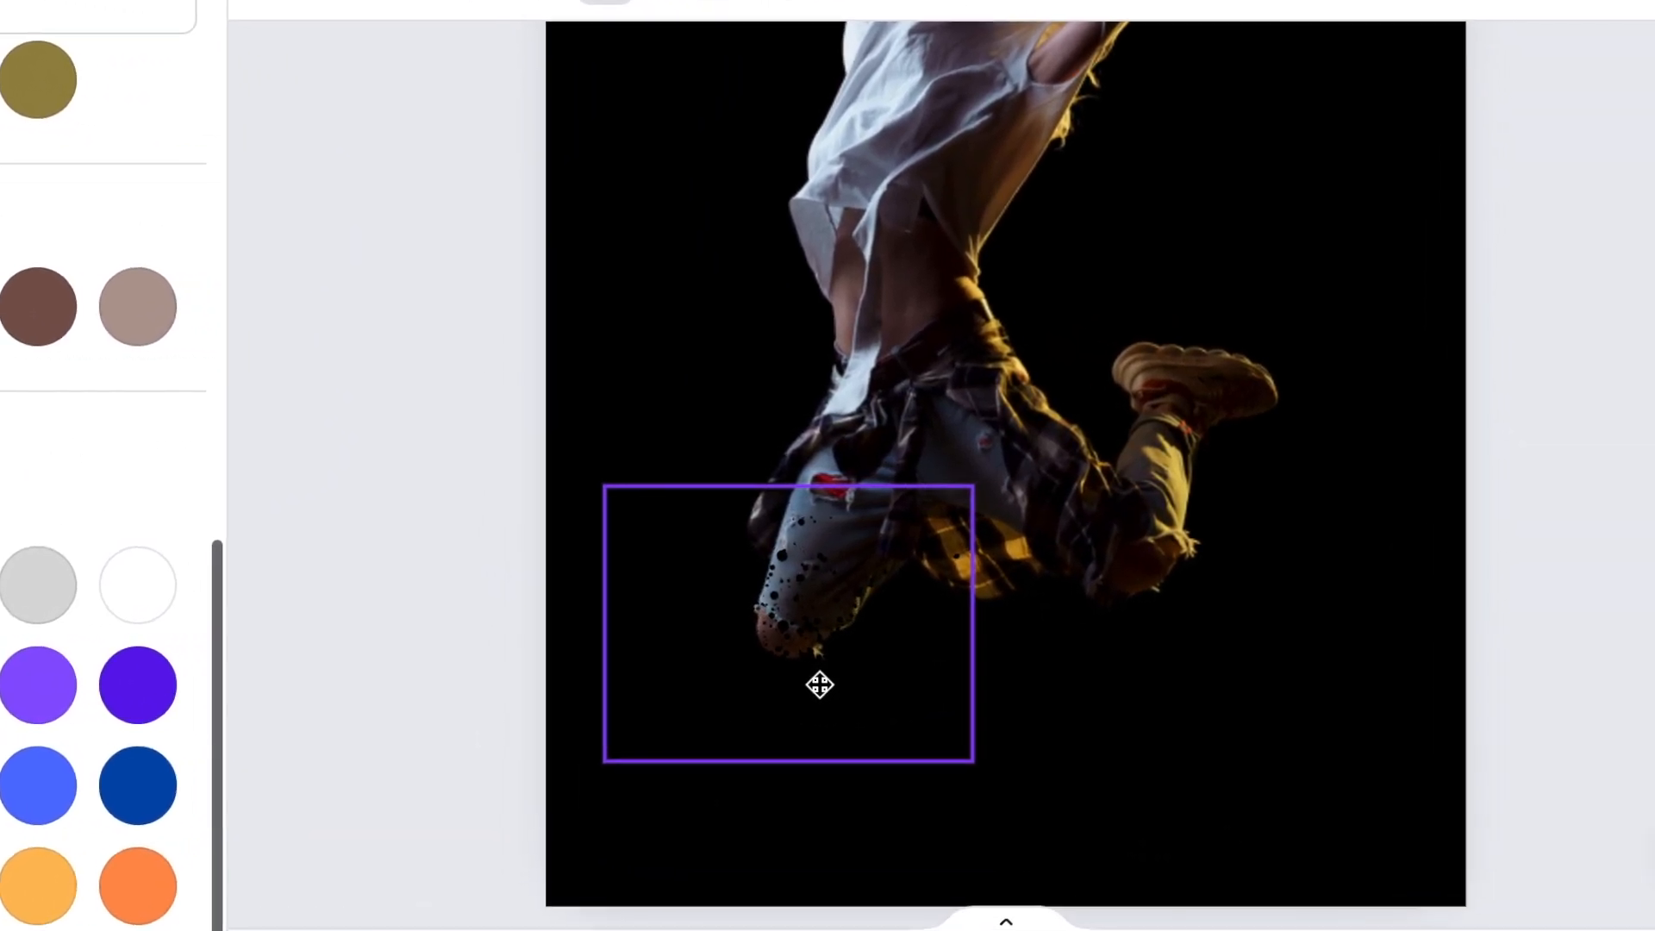
pyautogui.click(1058, 671)
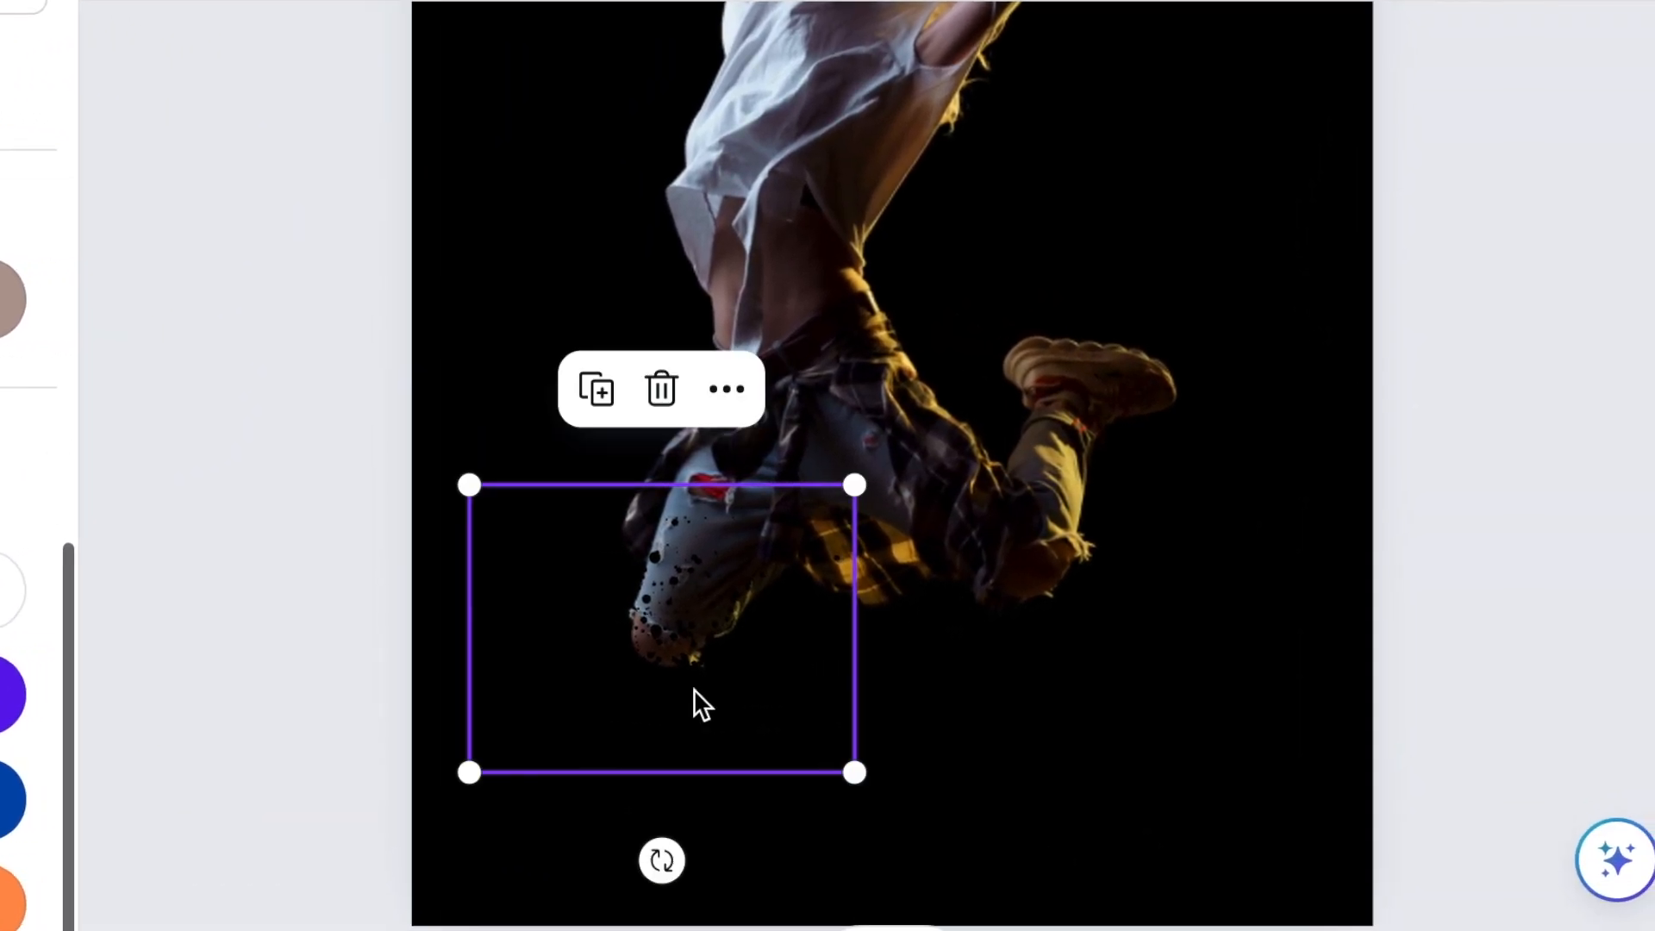
# Place copies of the black splatter over the yellow plaid shirt and the dancer's raised lower leg.
pyautogui.moveTo(631, 696); pyautogui.dragTo(921, 631)
pyautogui.click(728, 349)
pyautogui.moveTo(1027, 506); pyautogui.dragTo(1119, 376)
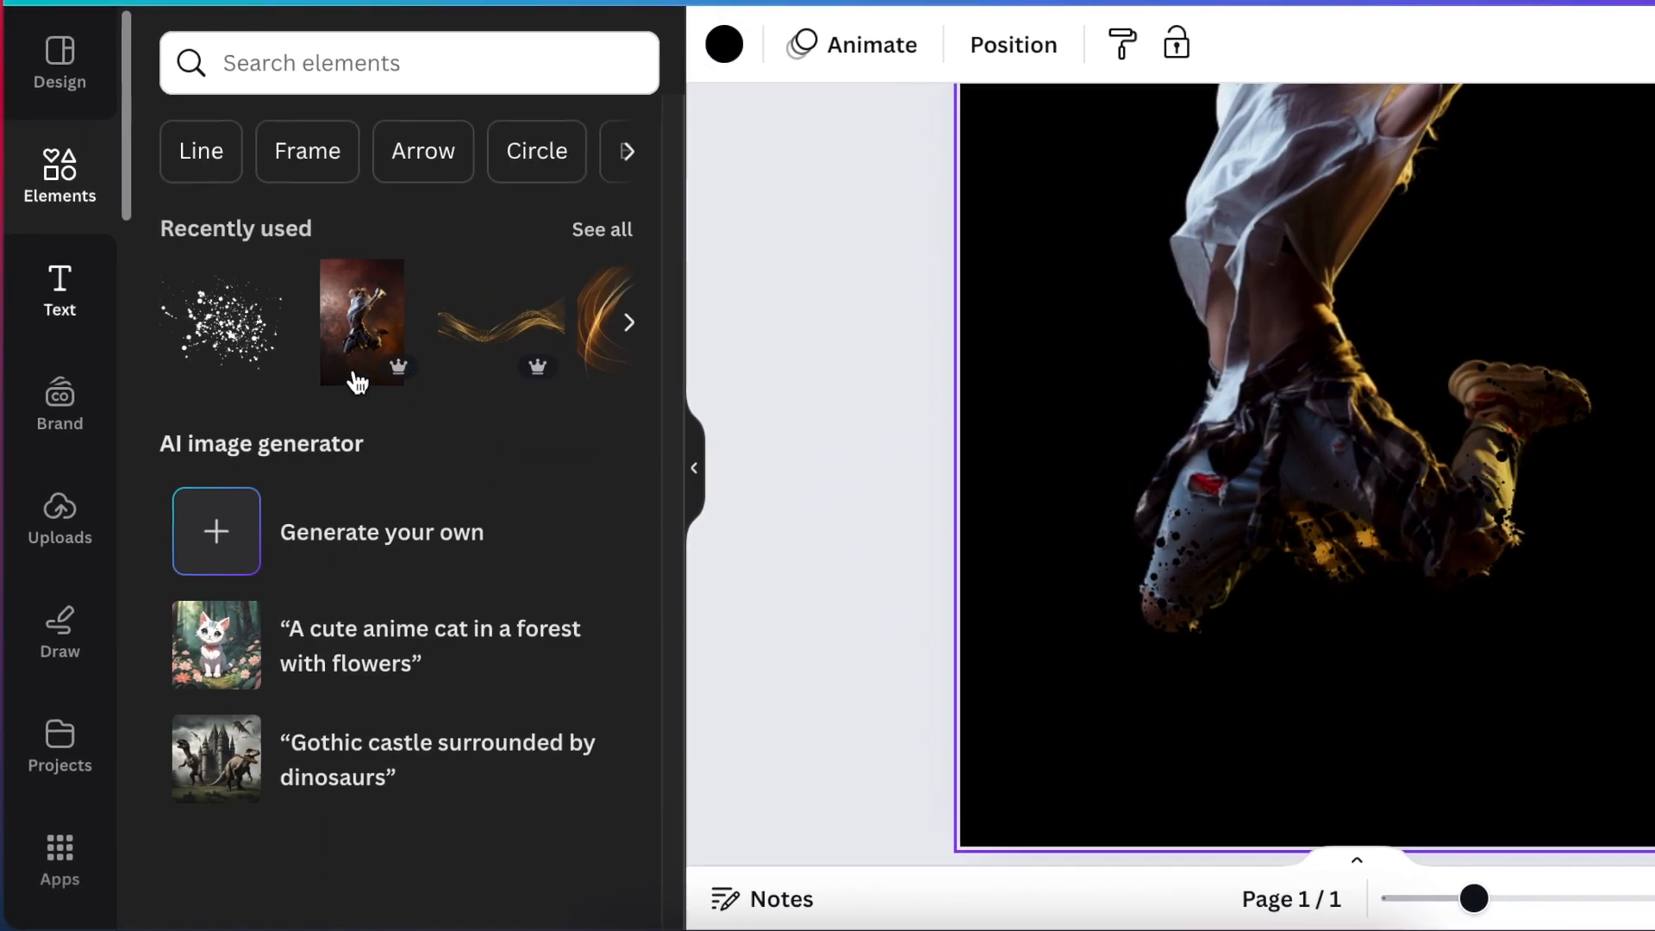
# Add the Abstract Splash Art Illustration from the recently used elements and place it over the dancer's raised leg.
pyautogui.click(603, 231)
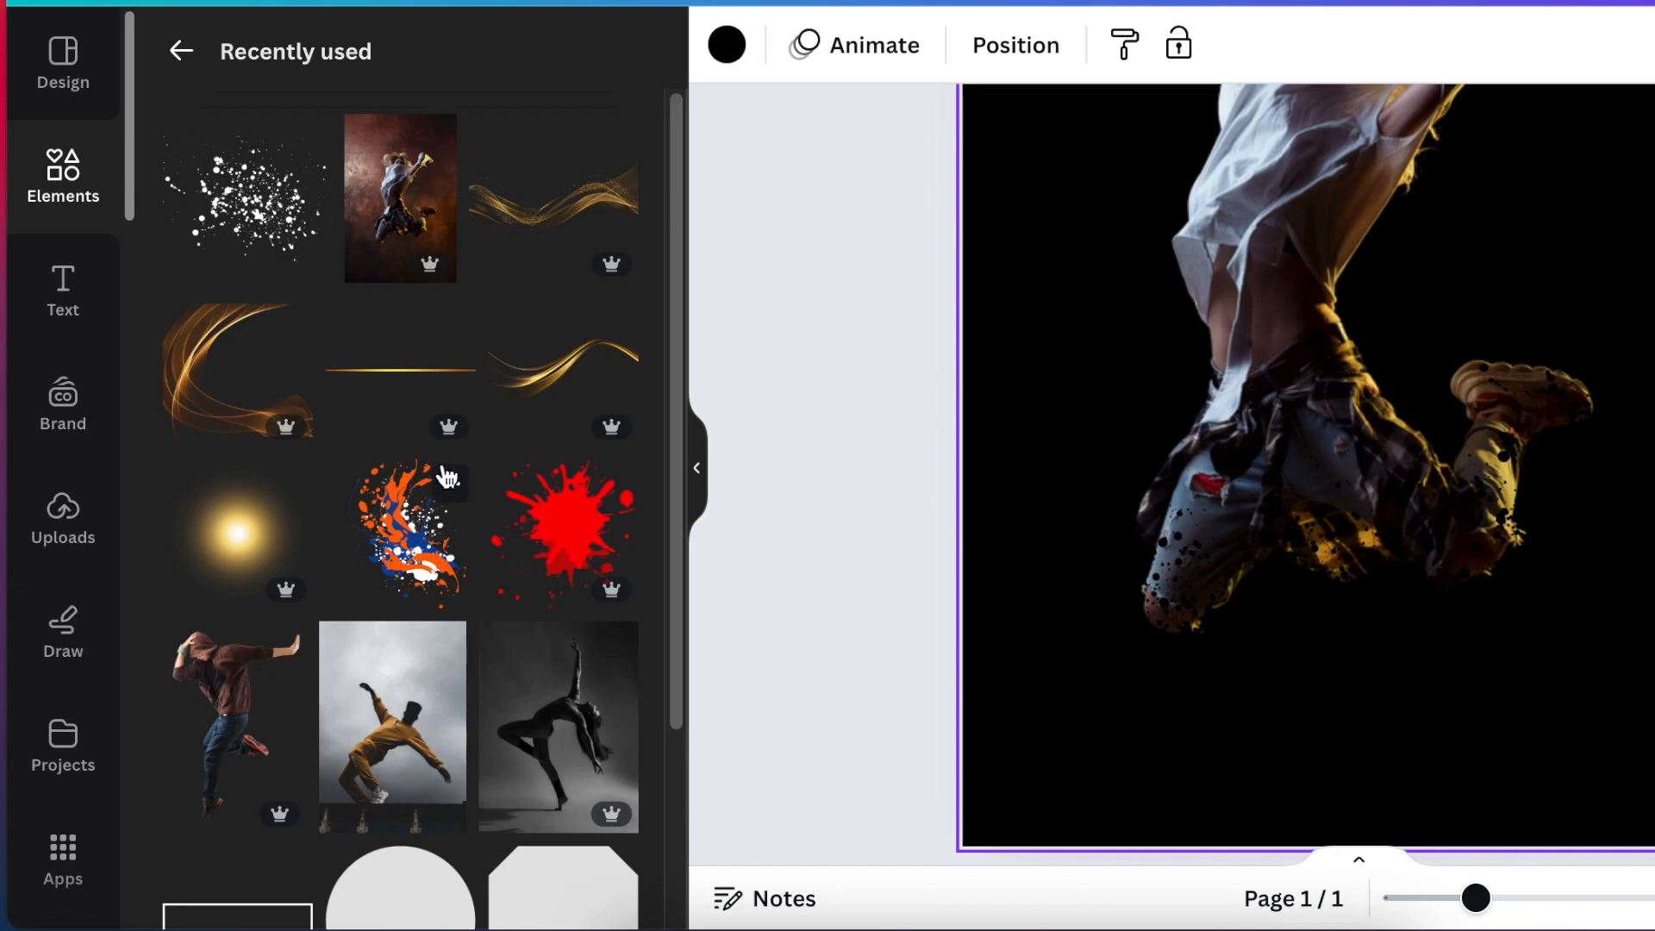
pyautogui.click(450, 485)
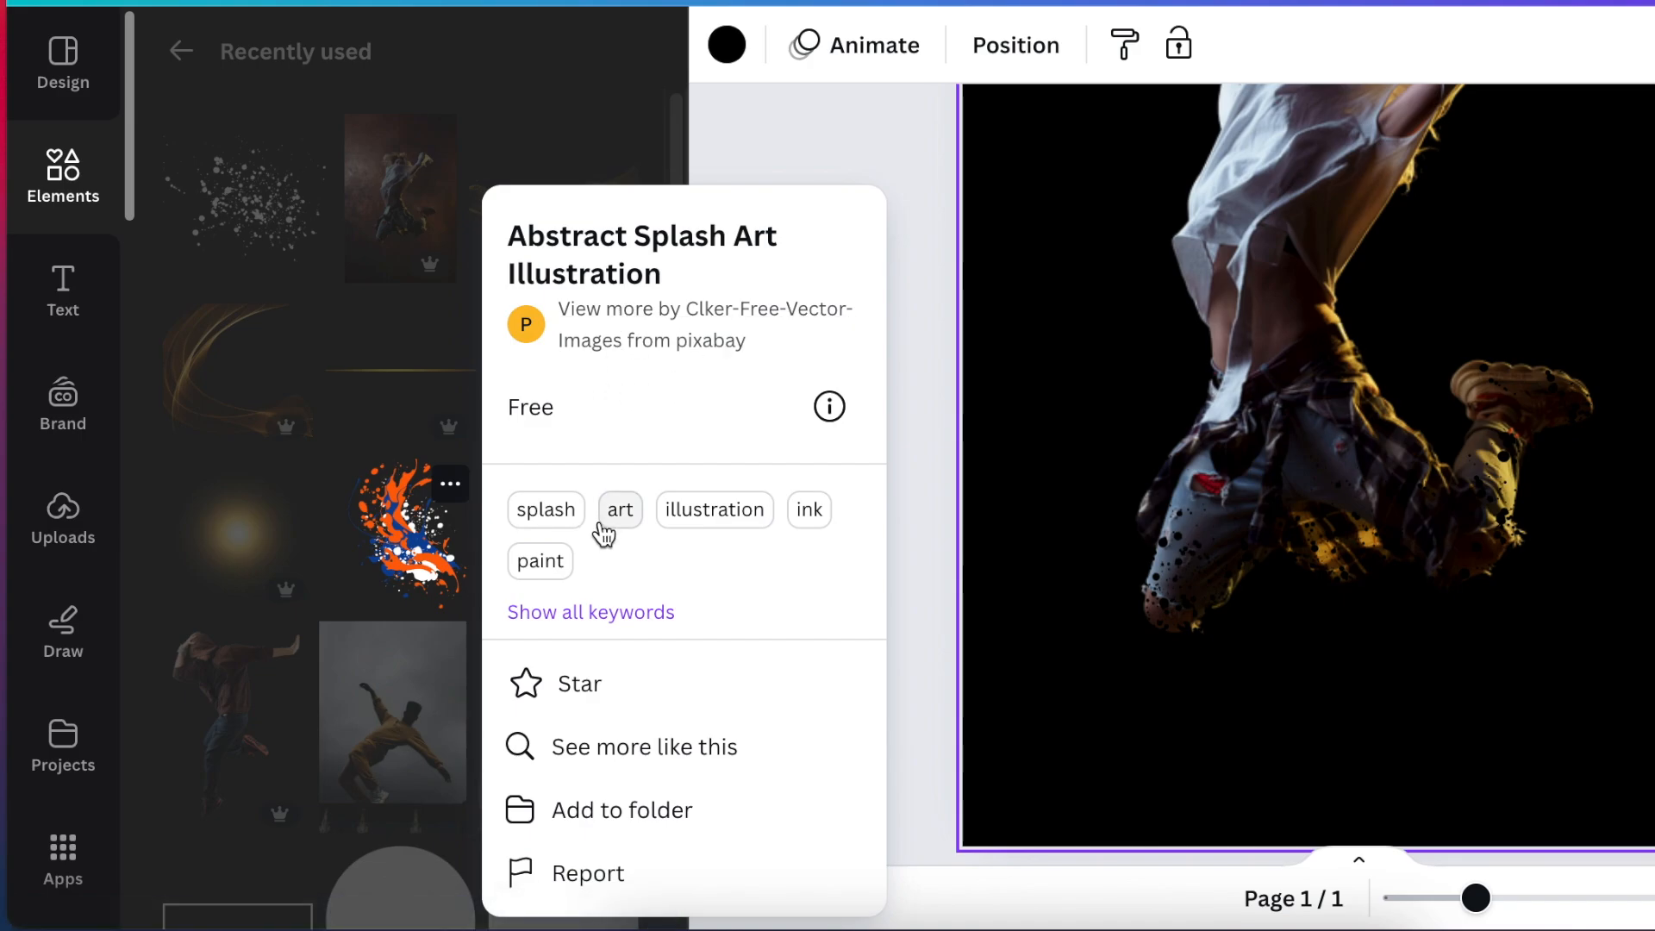
pyautogui.click(395, 551)
pyautogui.click(396, 553)
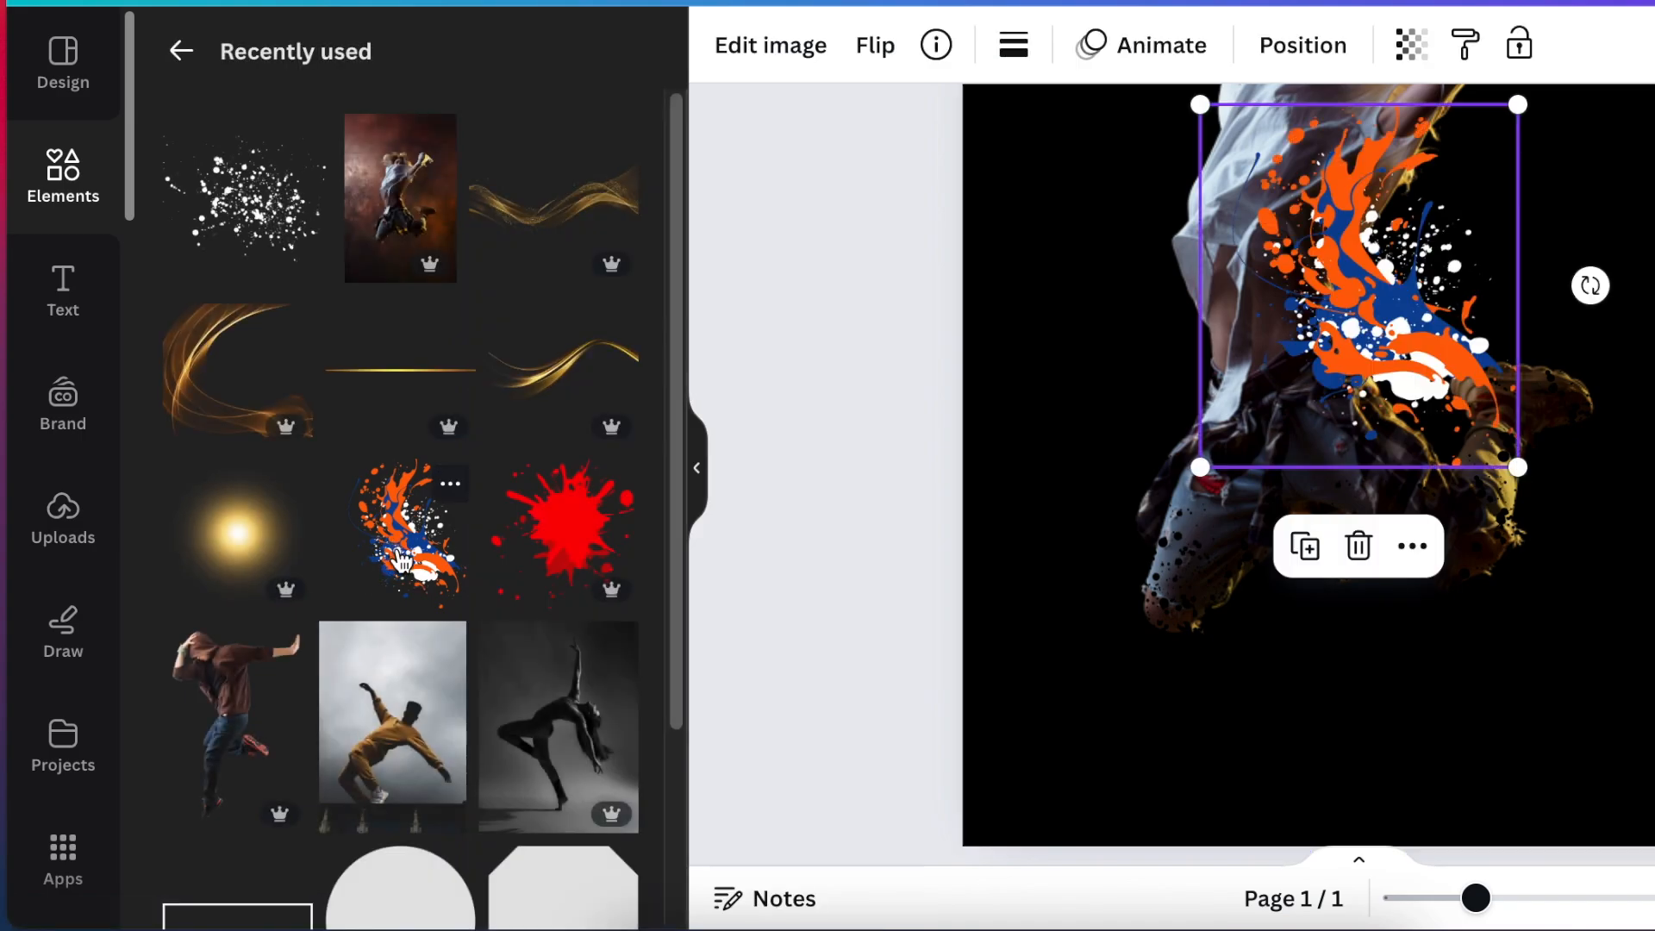
pyautogui.moveTo(1346, 297); pyautogui.dragTo(1389, 401)
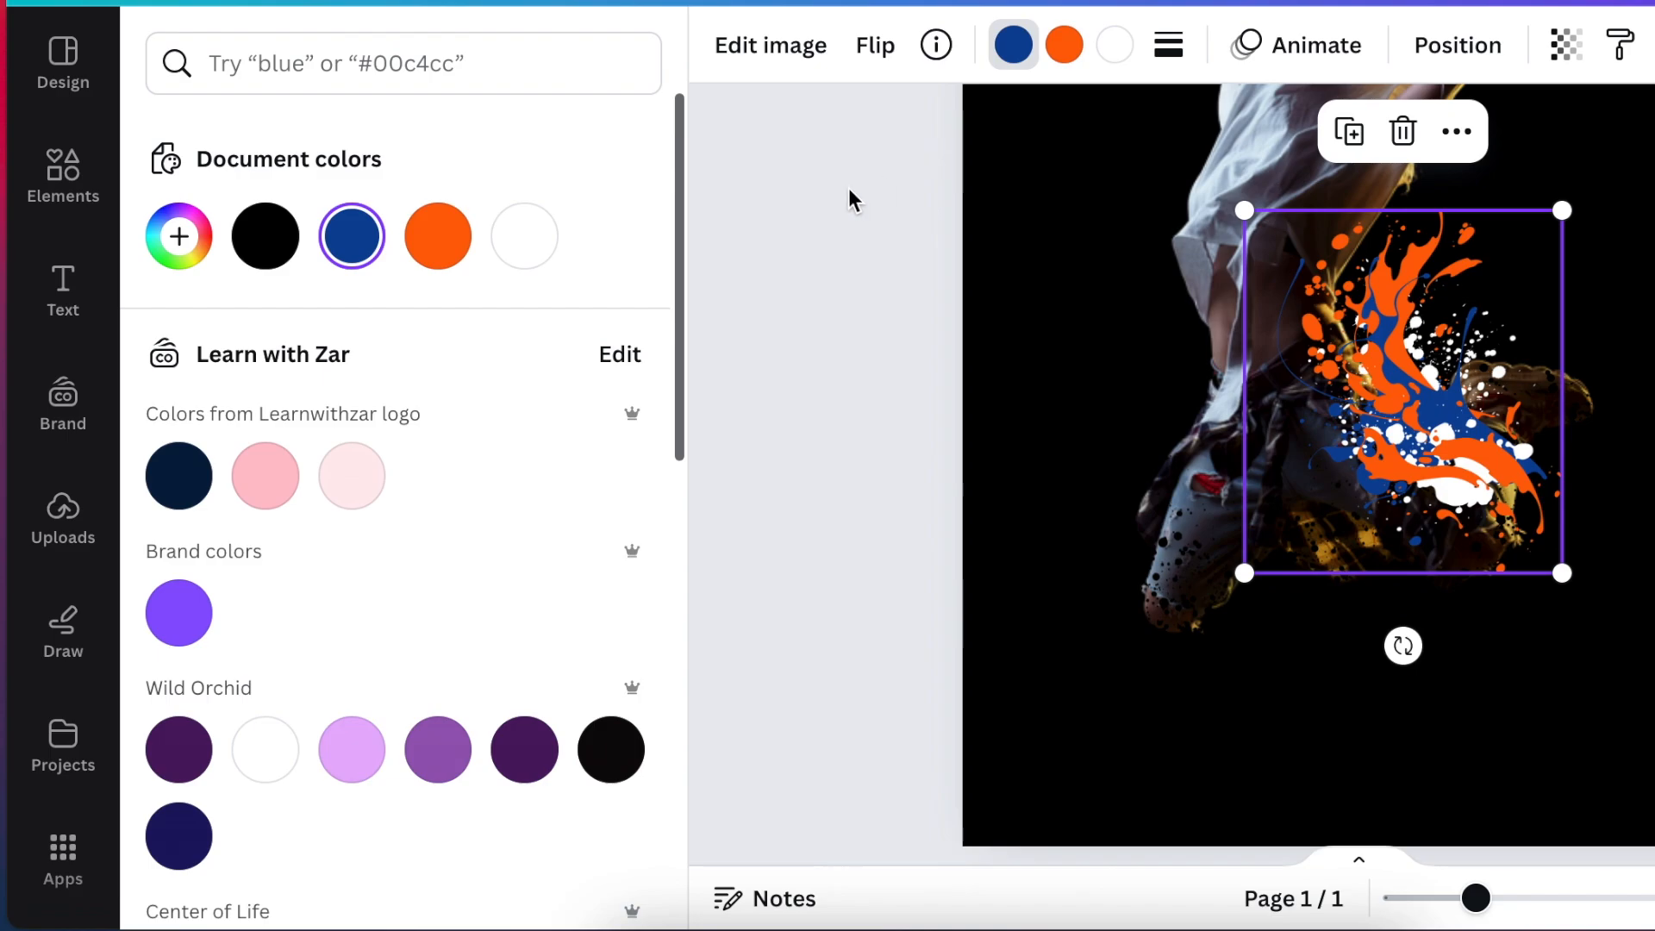
# Recolor the splash illustration's blue, orange and white parts to black.
pyautogui.moveTo(670, 384); pyautogui.dragTo(687, 651)
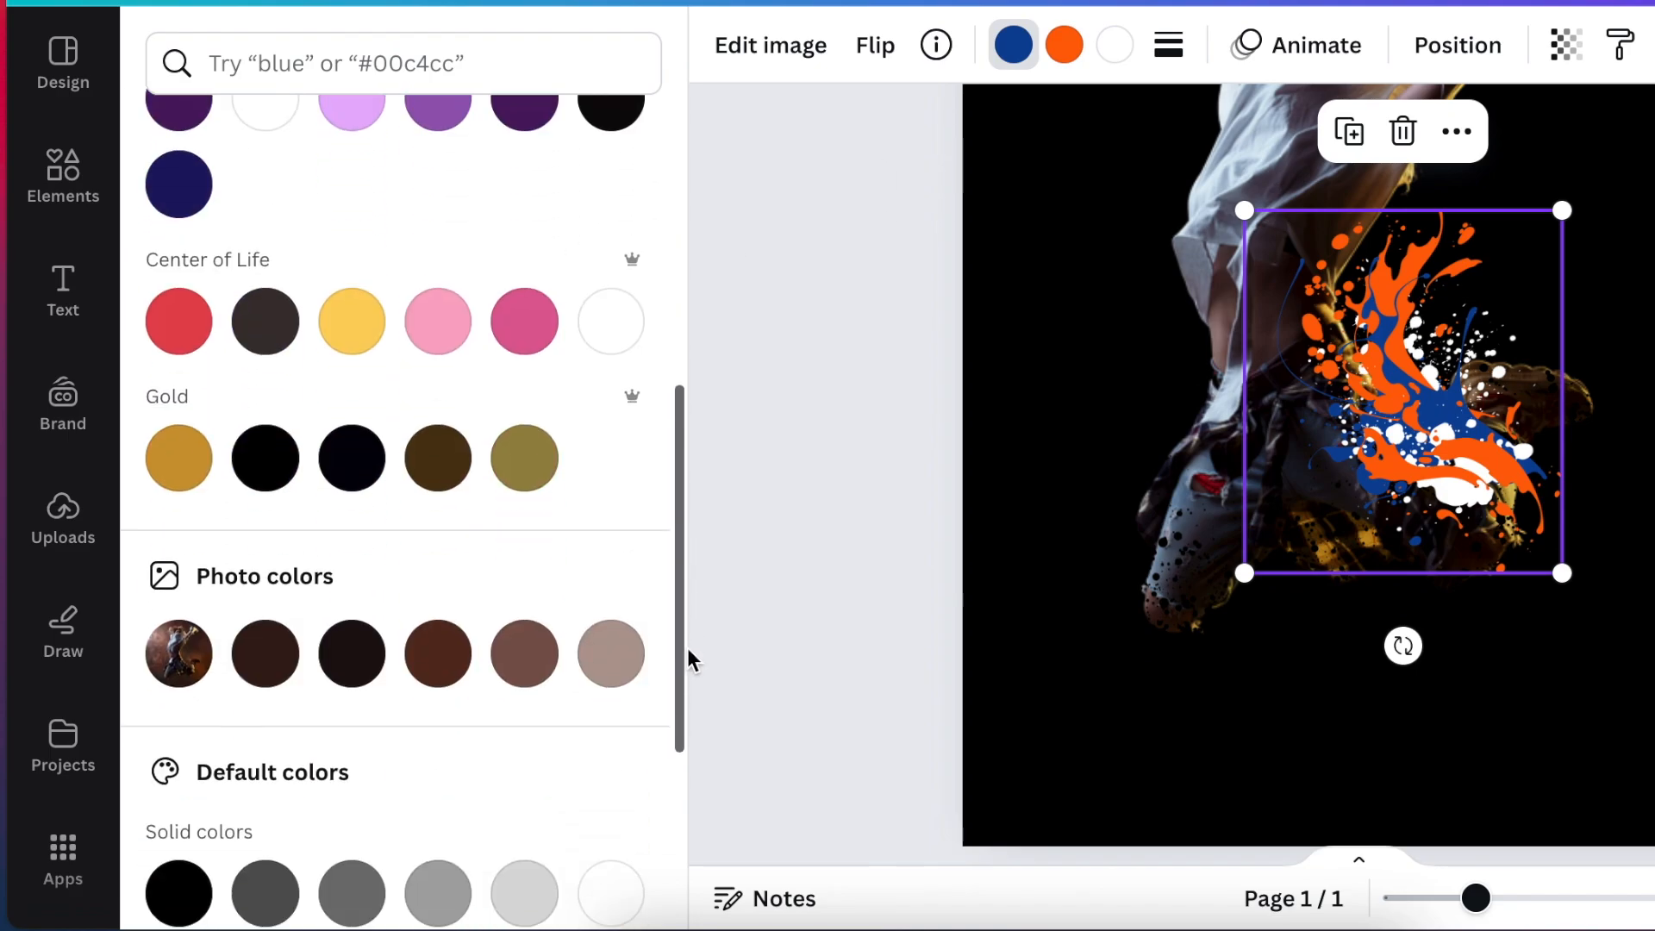
pyautogui.scroll(-5, 473, 585)
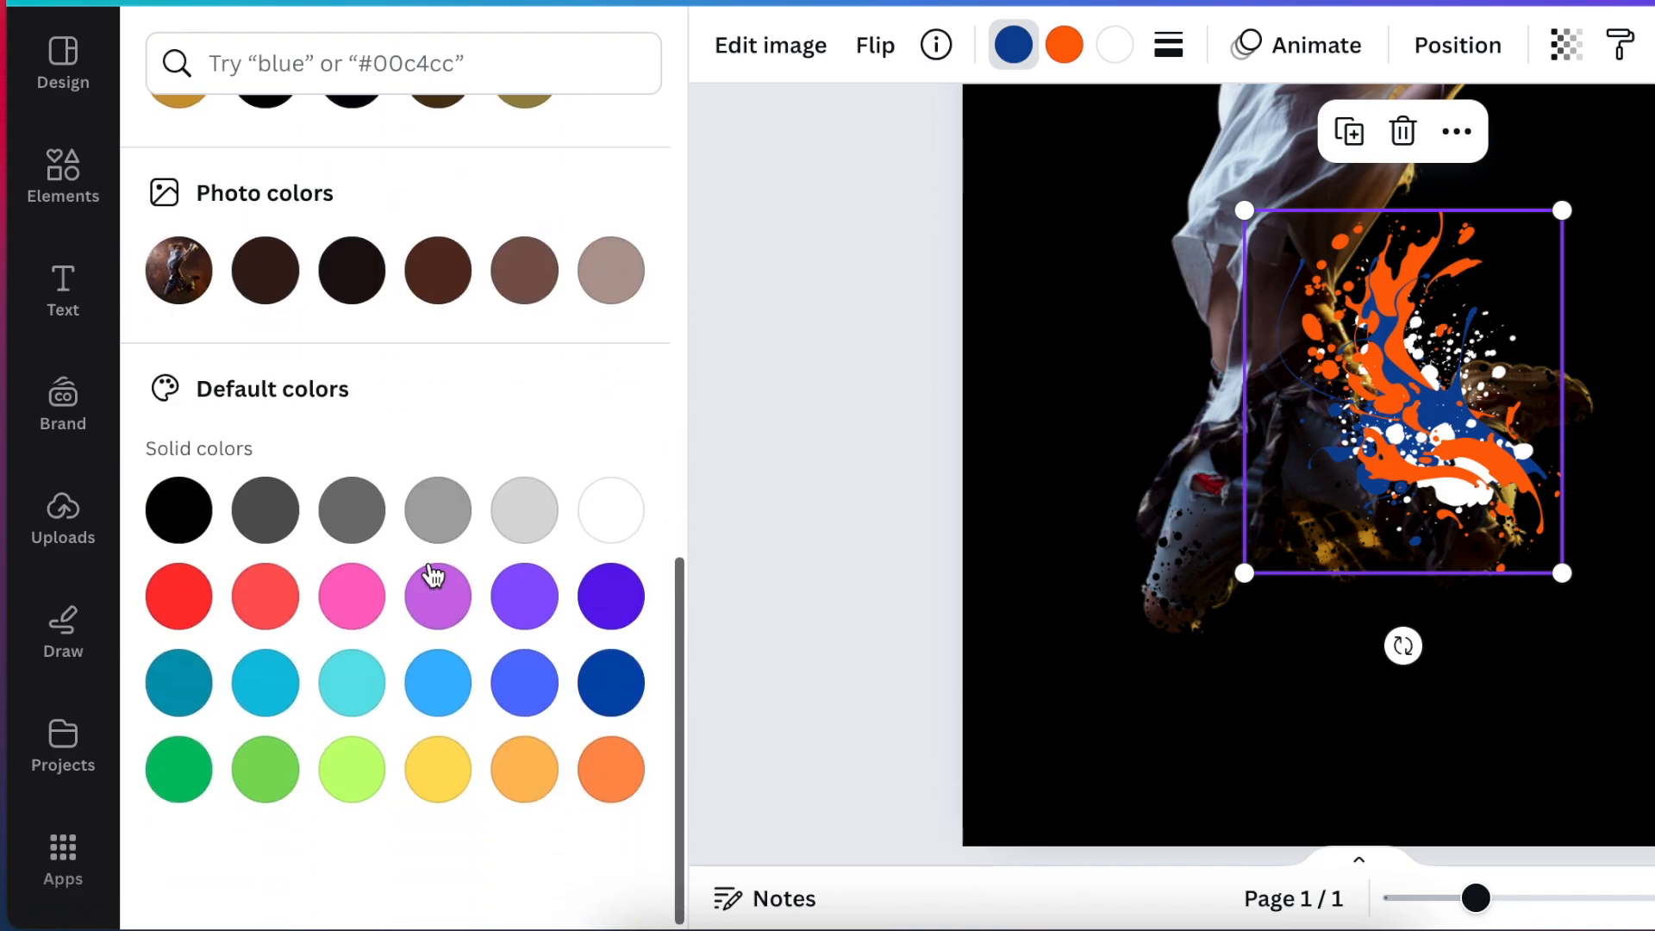
pyautogui.click(182, 517)
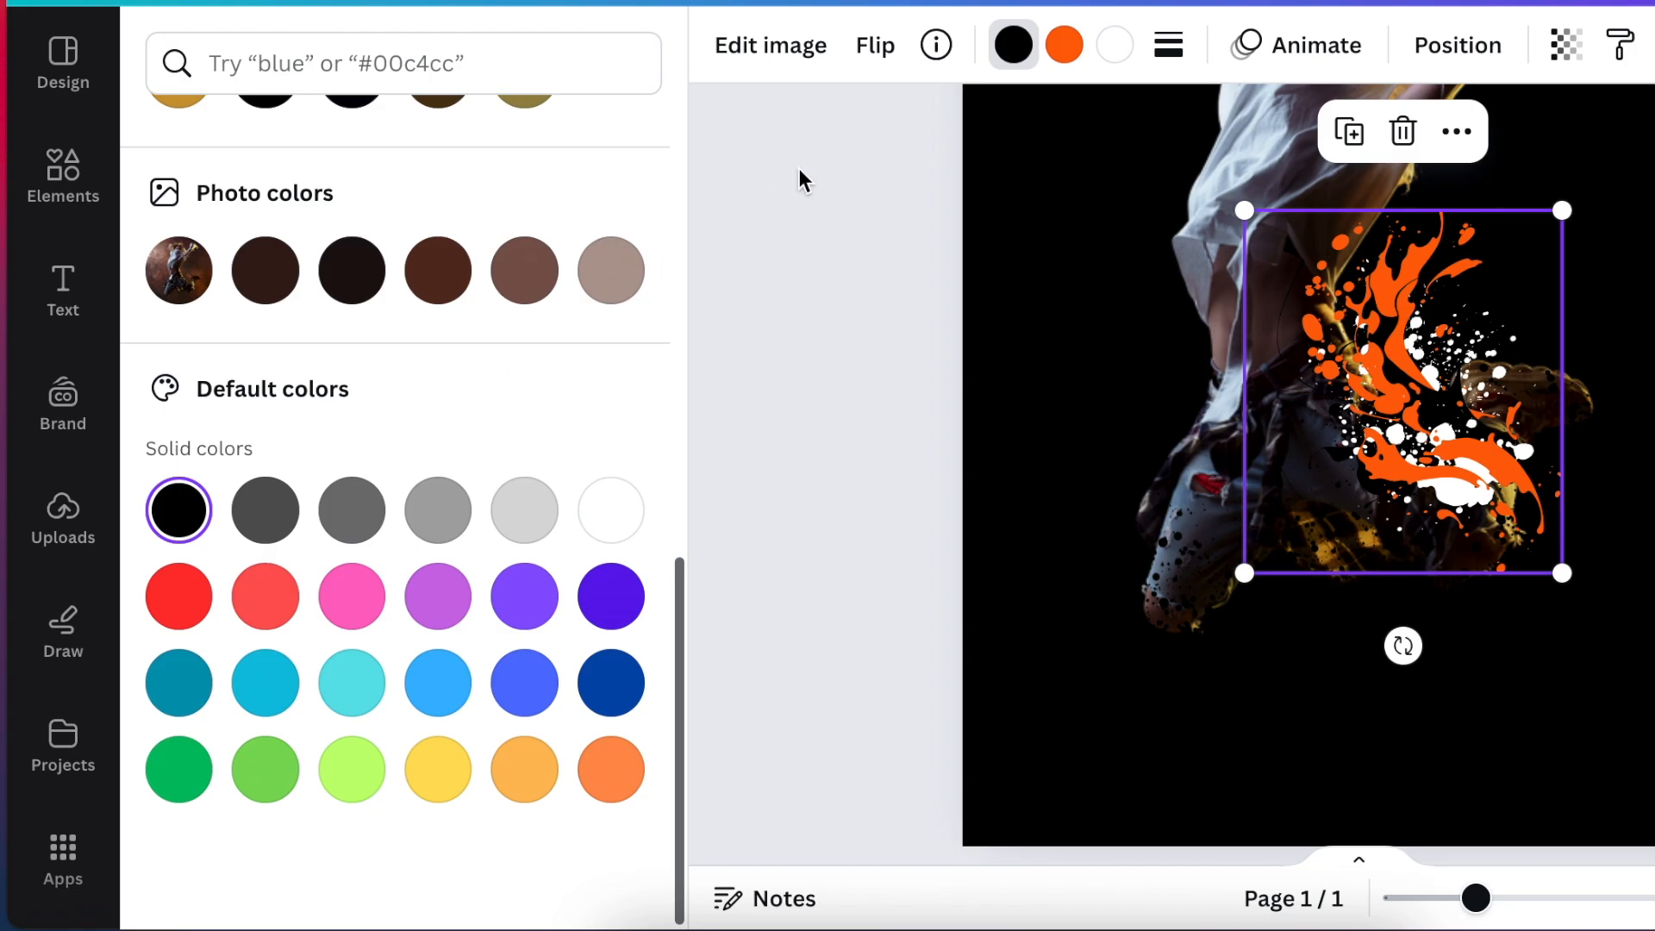
pyautogui.click(1067, 48)
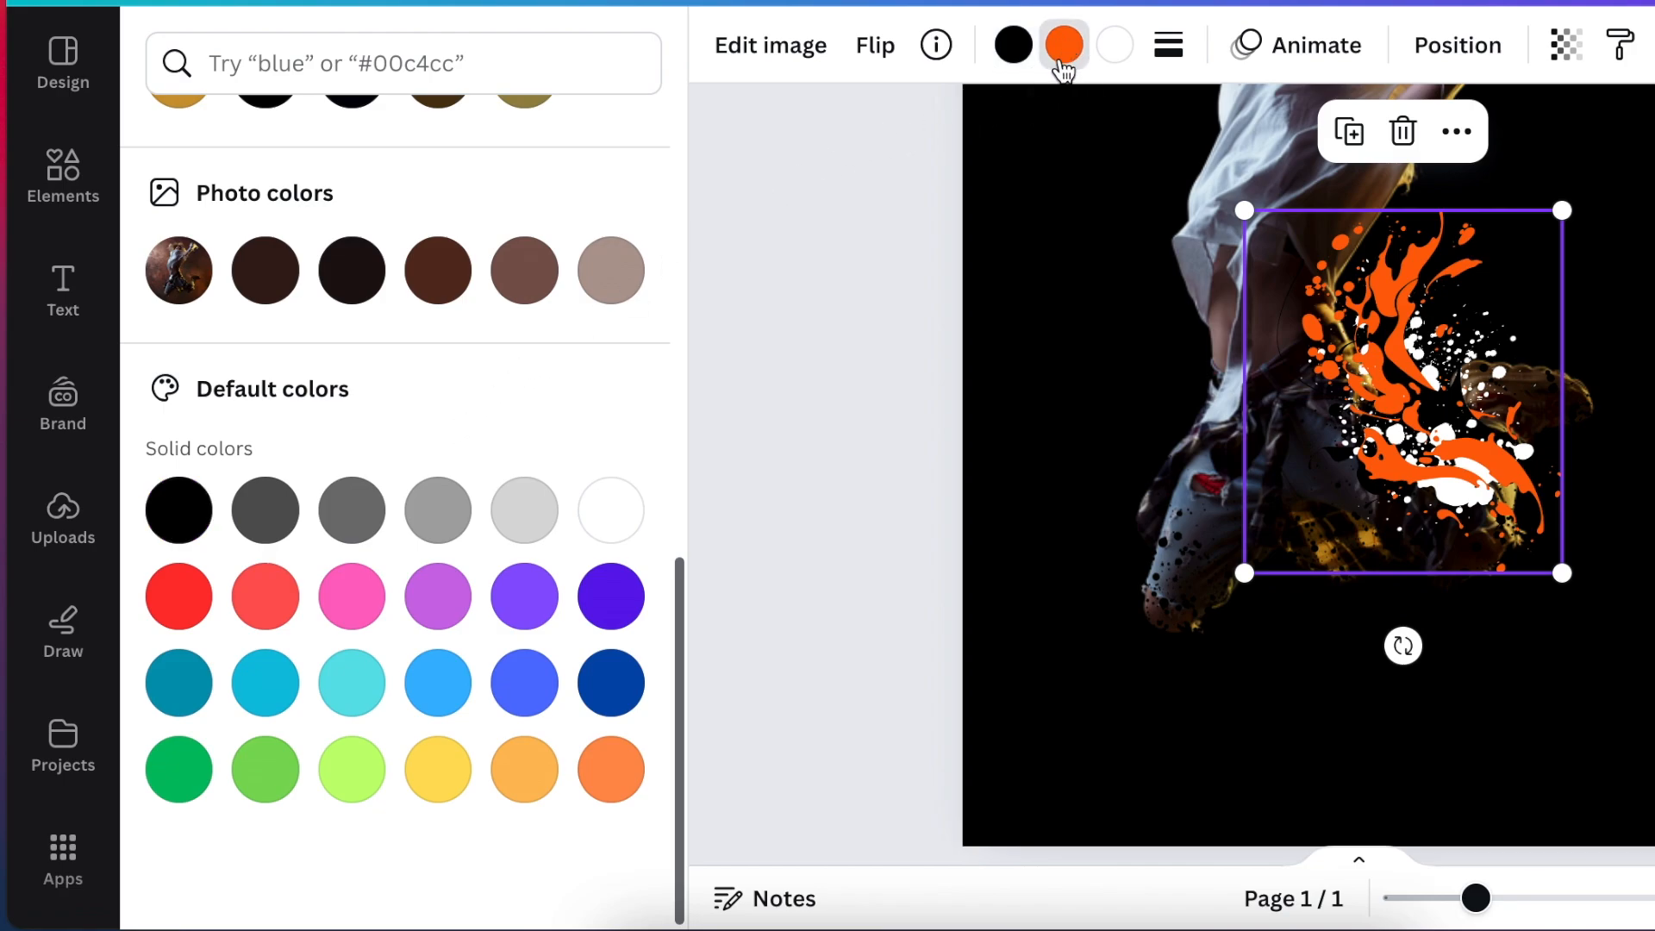
pyautogui.click(203, 507)
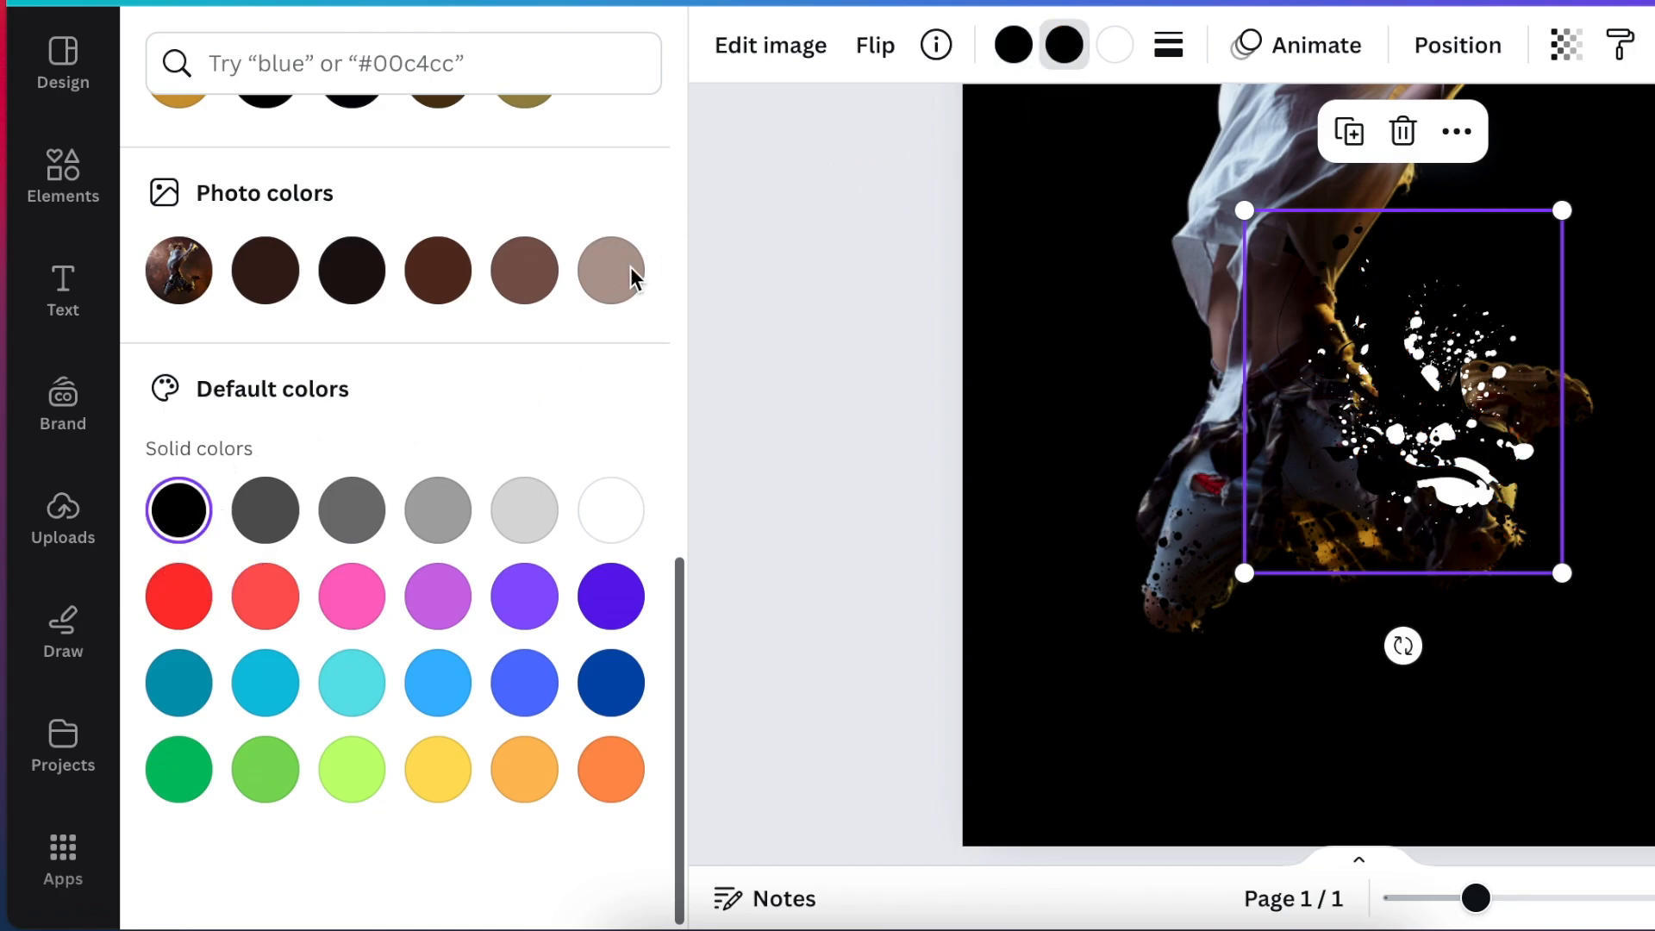
pyautogui.click(1116, 47)
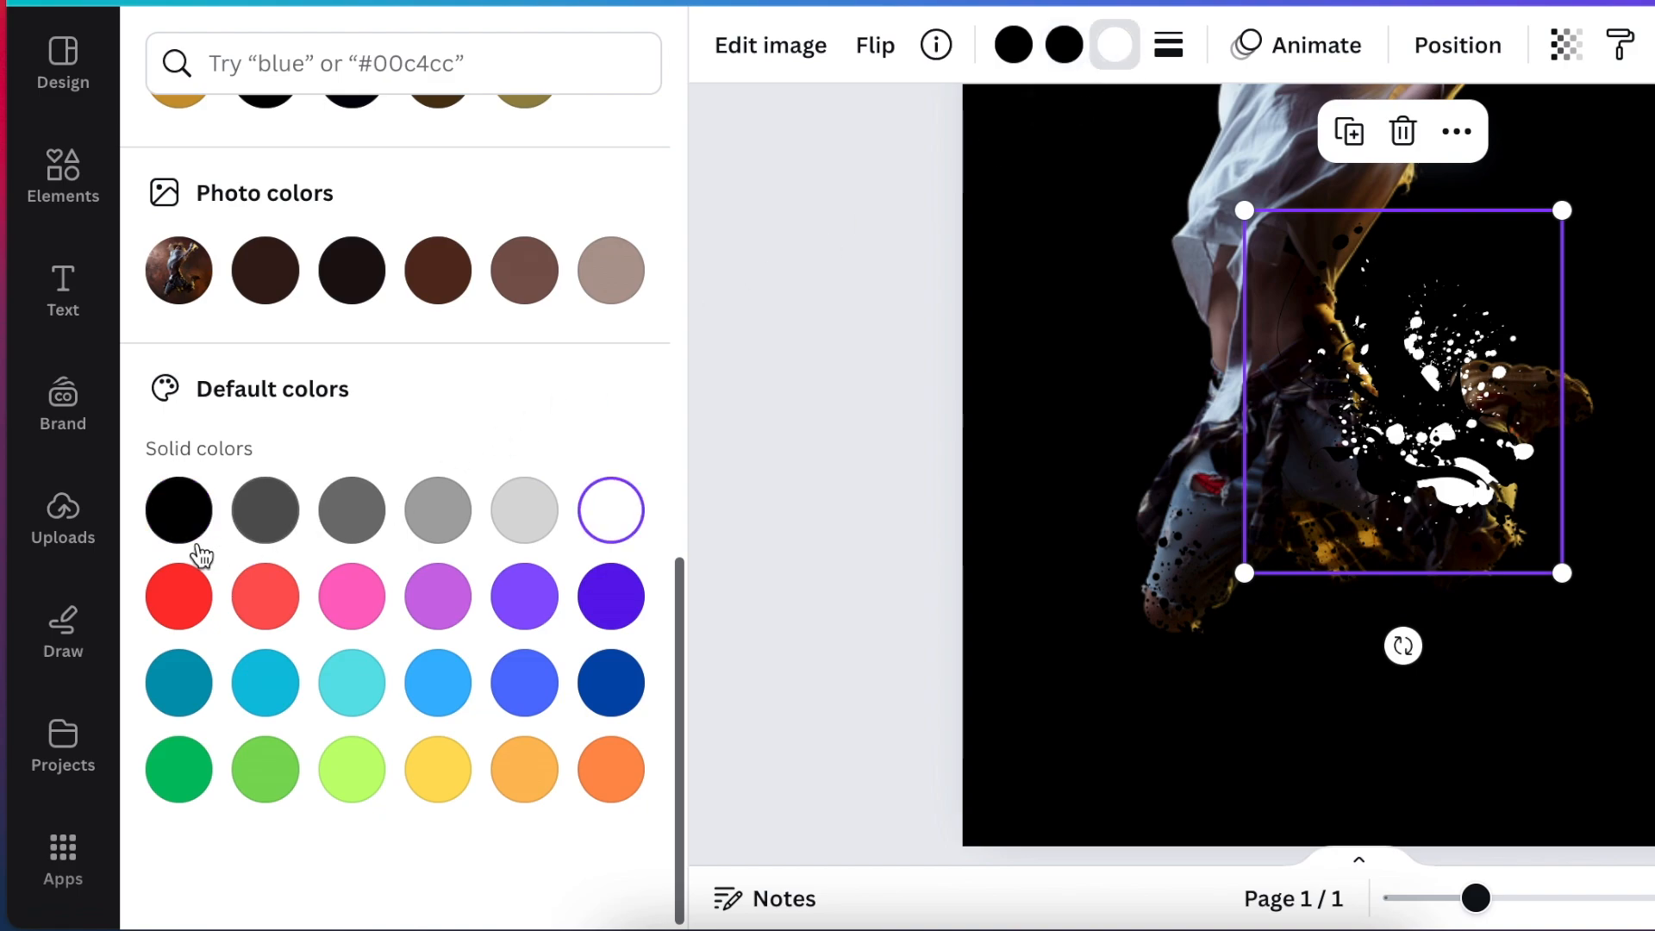
pyautogui.click(182, 515)
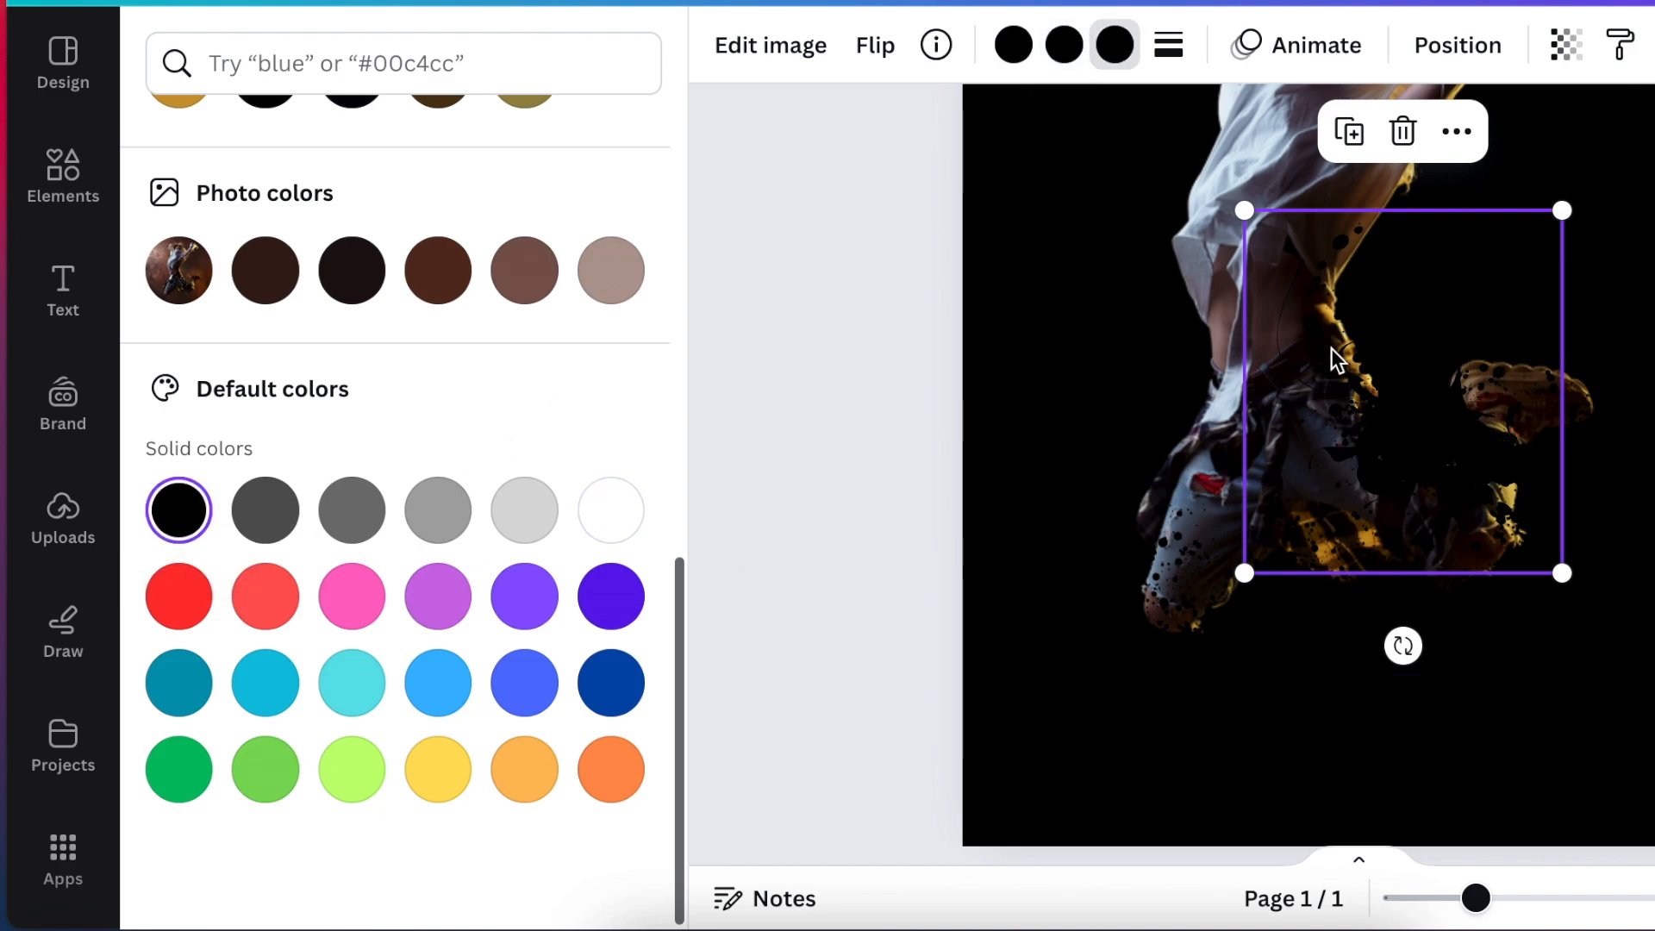
# Move the black splash illustration over the dancer's raised shoe so it breaks up the shoe's edge, and deselect it.
pyautogui.moveTo(1433, 447); pyautogui.dragTo(1595, 474)
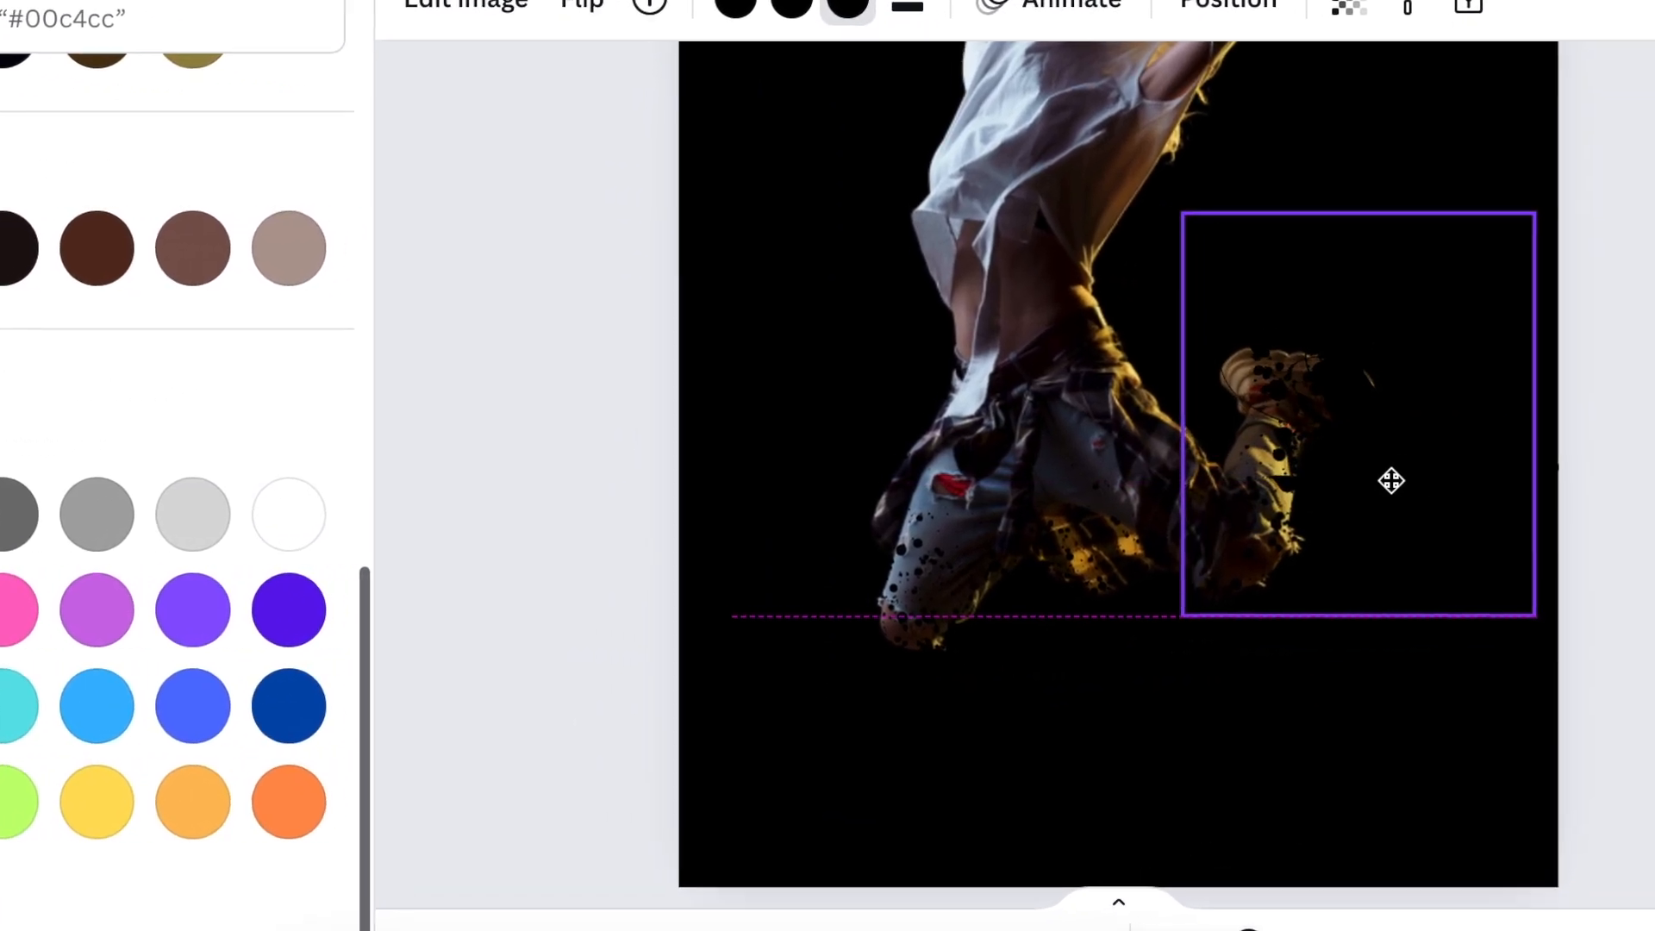
pyautogui.moveTo(1390, 480); pyautogui.dragTo(1398, 483)
pyautogui.moveTo(1155, 484); pyautogui.dragTo(1151, 484)
pyautogui.click(1212, 888)
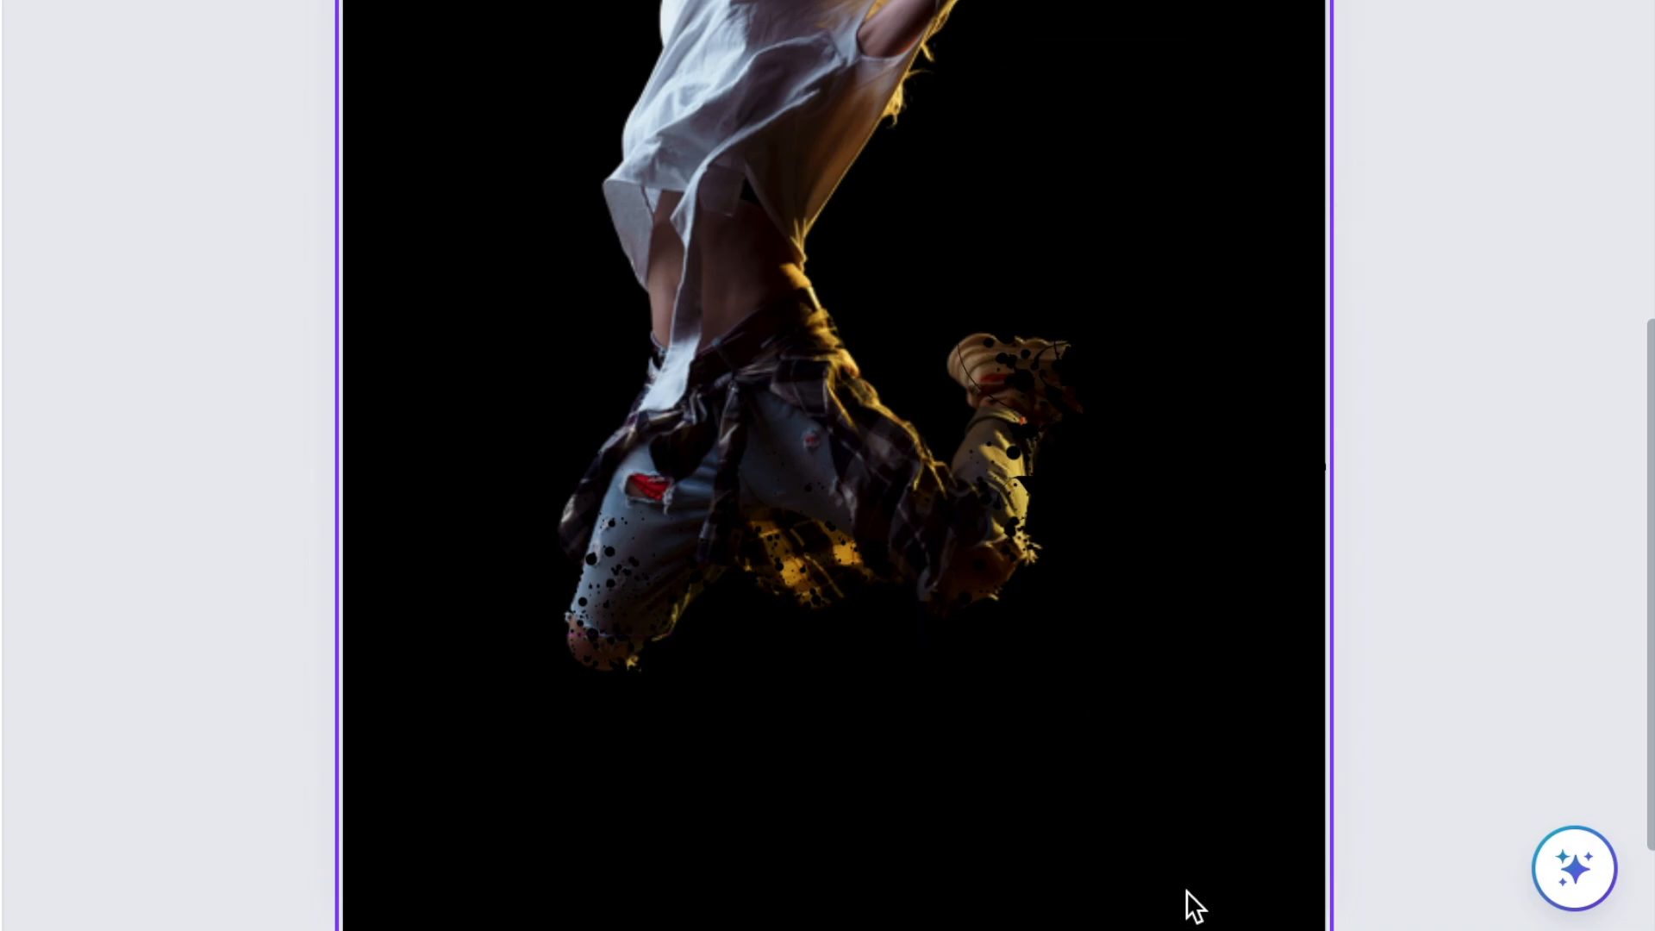
pyautogui.scroll(1, 955, 273)
pyautogui.scroll(-5, 955, 272)
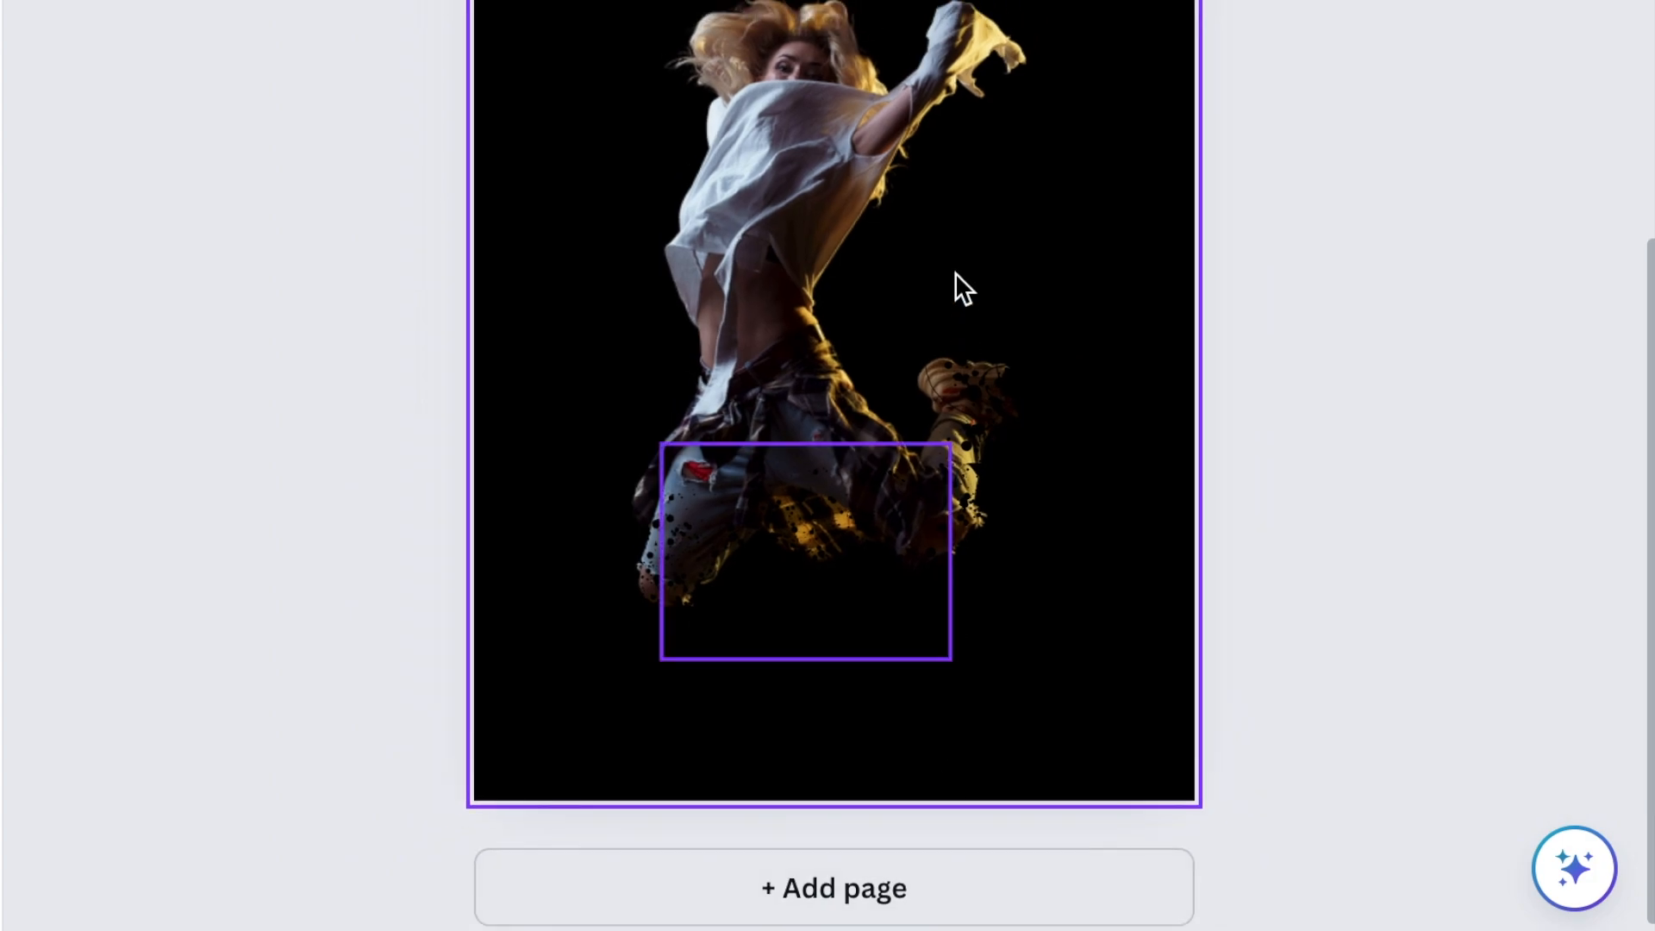
pyautogui.scroll(2, 955, 272)
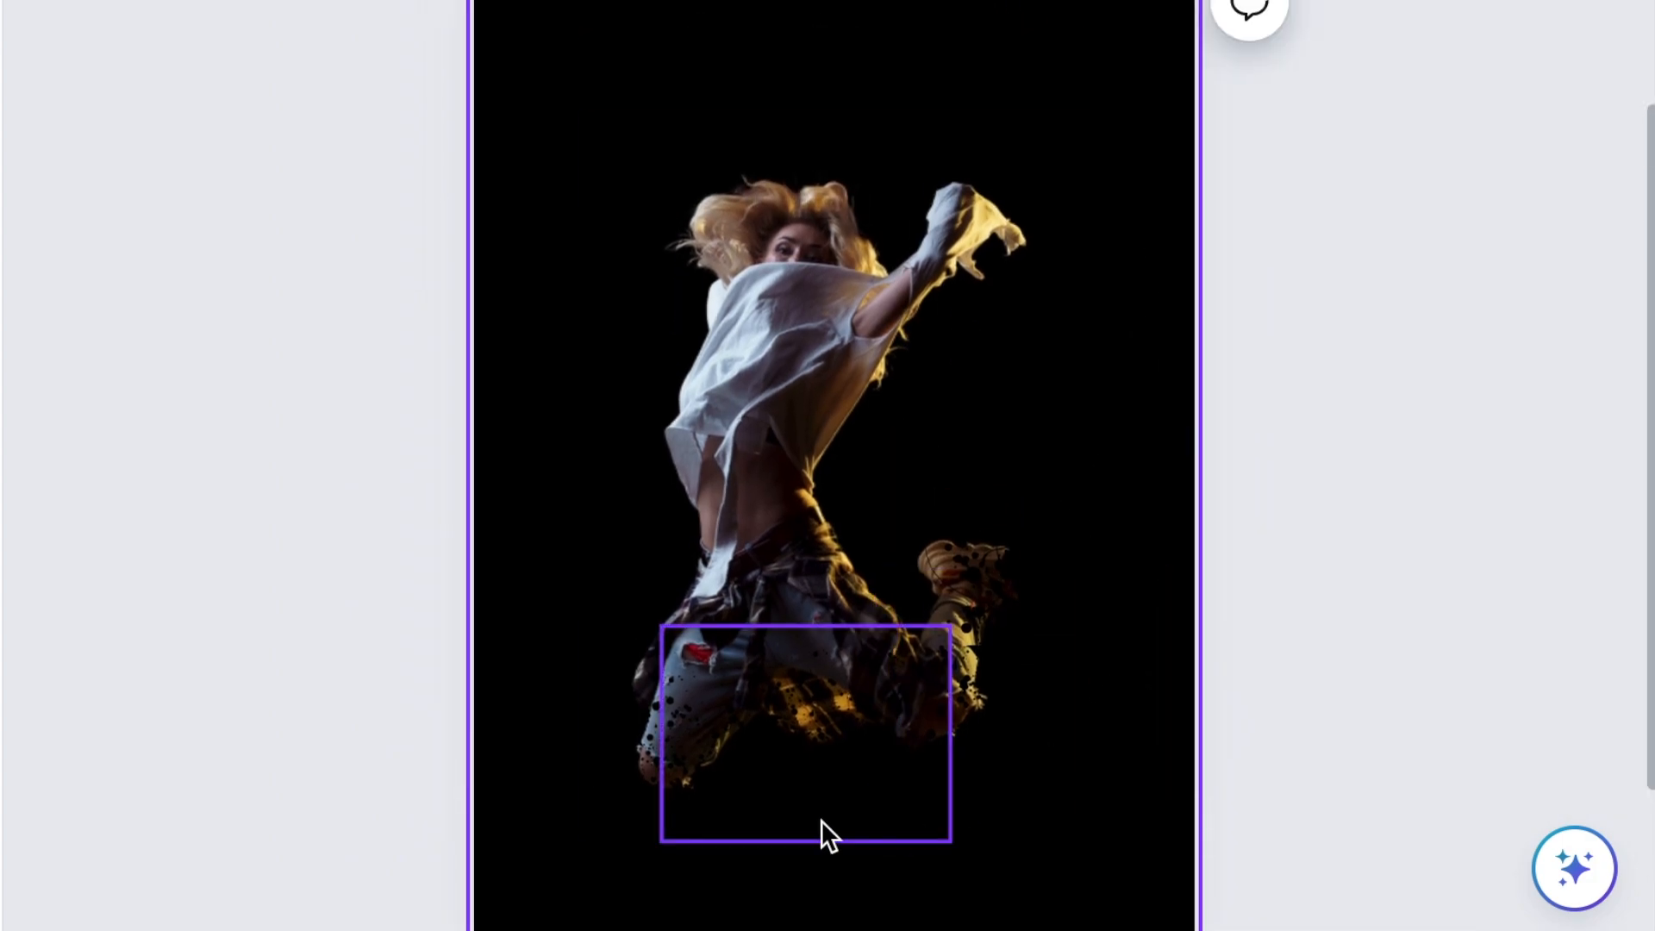
pyautogui.scroll(-3, 1141, 610)
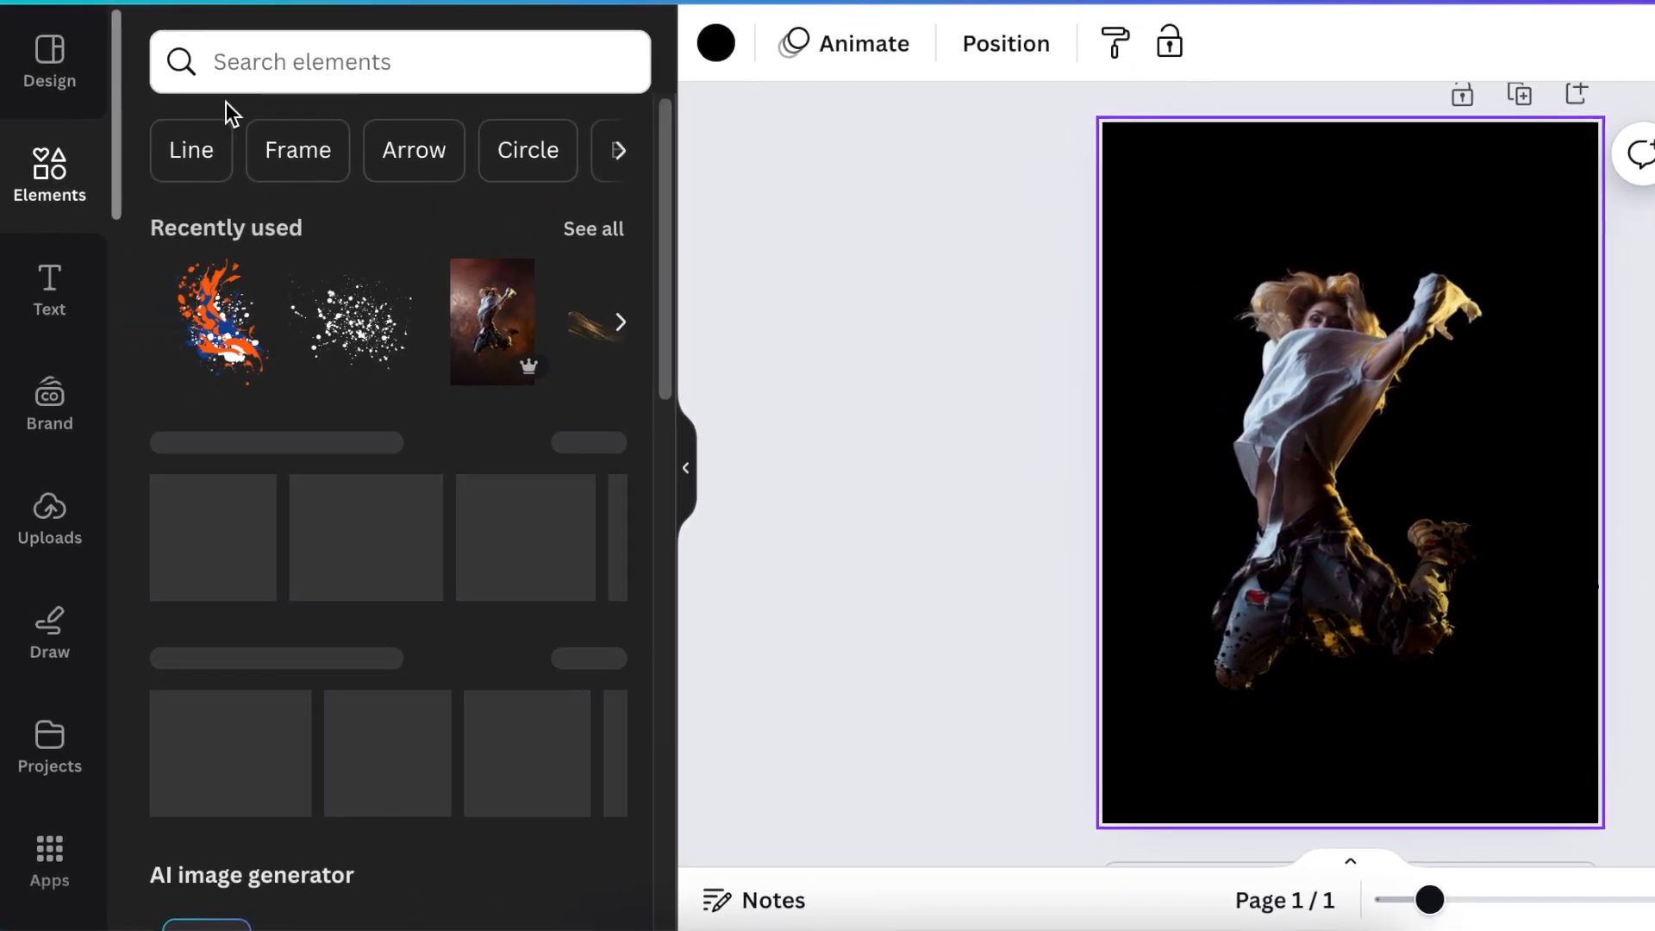
# Search the elements for "glow light", add the golden glow graphic and enlarge it over the dancer beyond the poster's width.
pyautogui.click(240, 69)
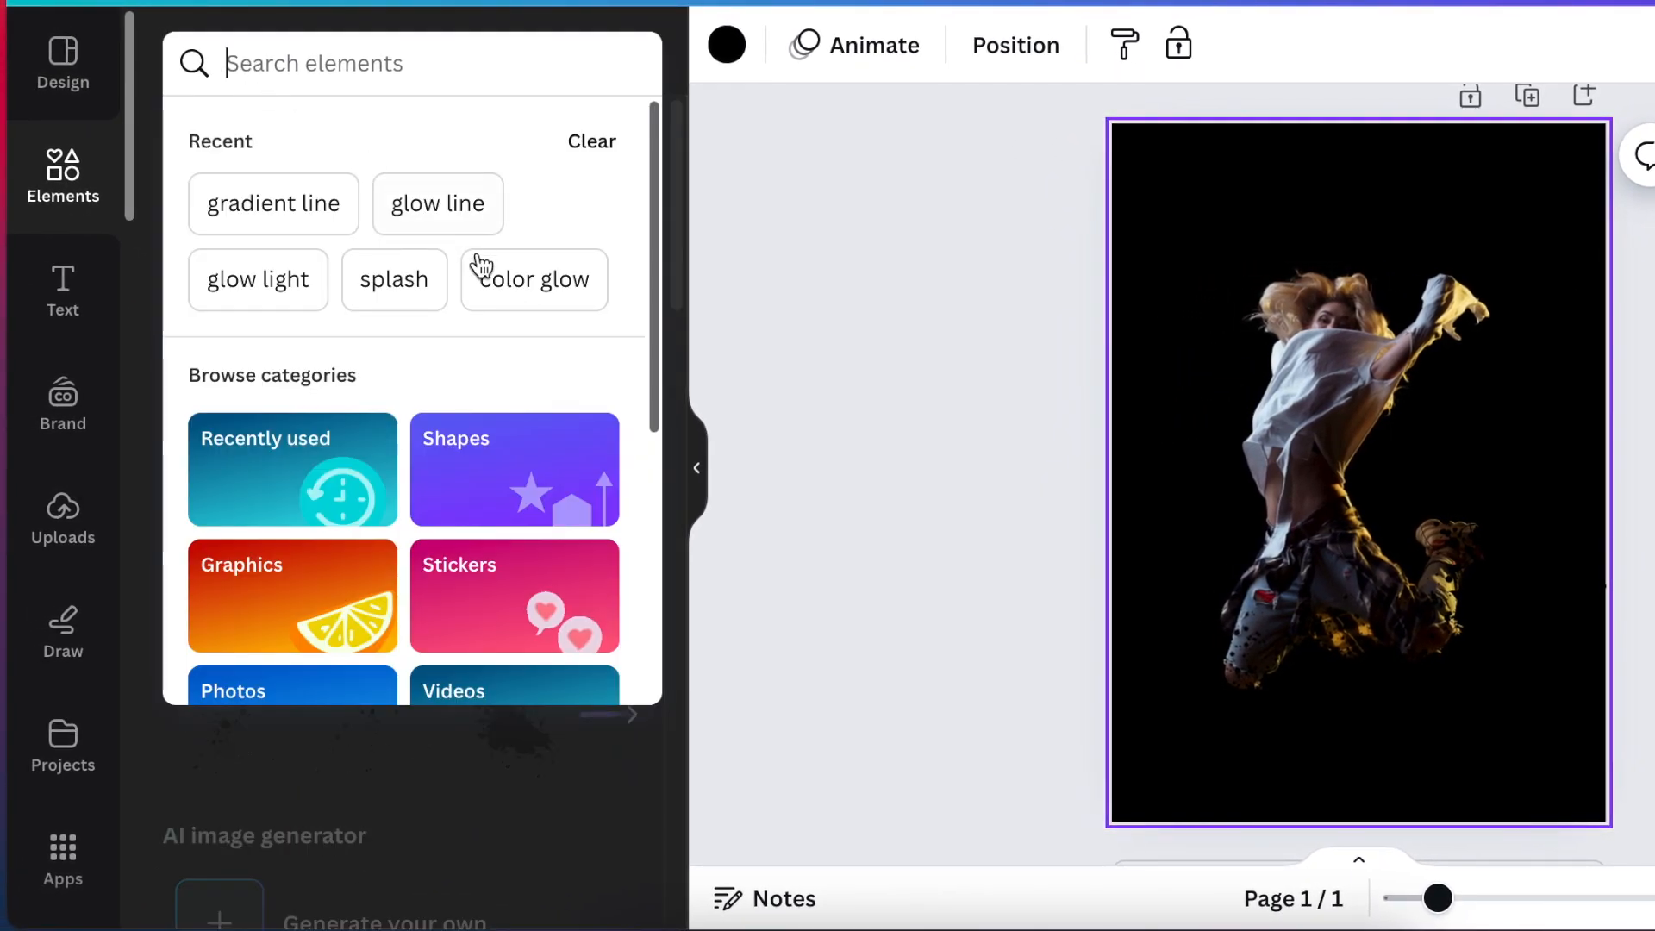
pyautogui.click(255, 280)
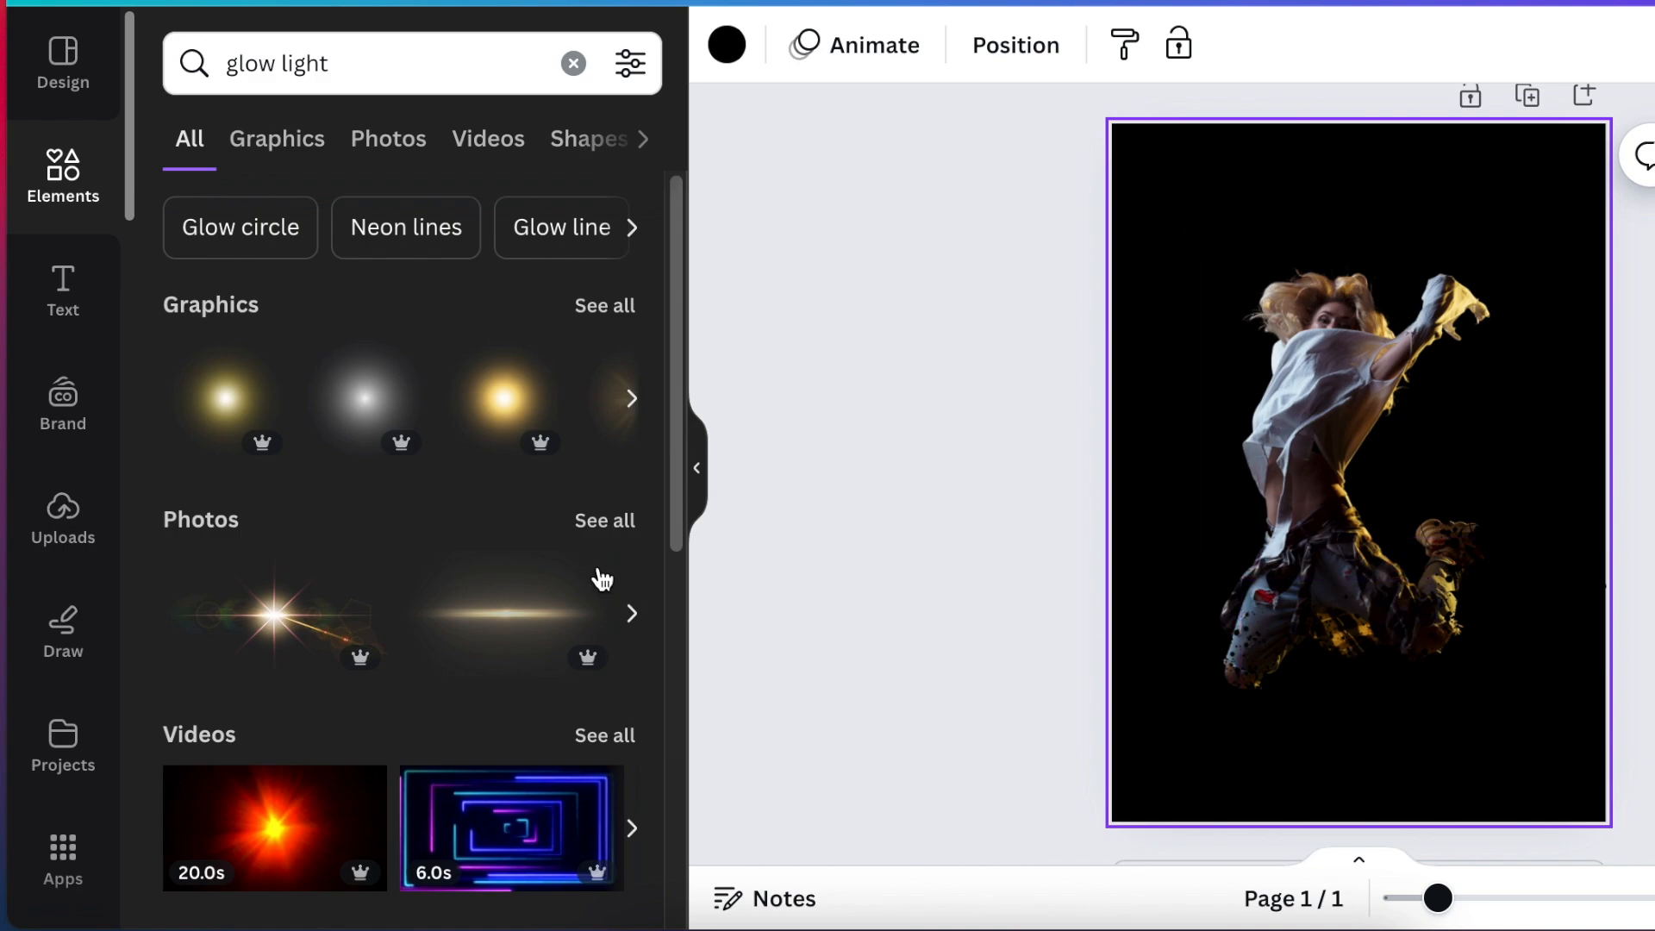
pyautogui.click(493, 409)
pyautogui.moveTo(1163, 279); pyautogui.dragTo(945, 153)
pyautogui.moveTo(1545, 674); pyautogui.dragTo(1637, 751)
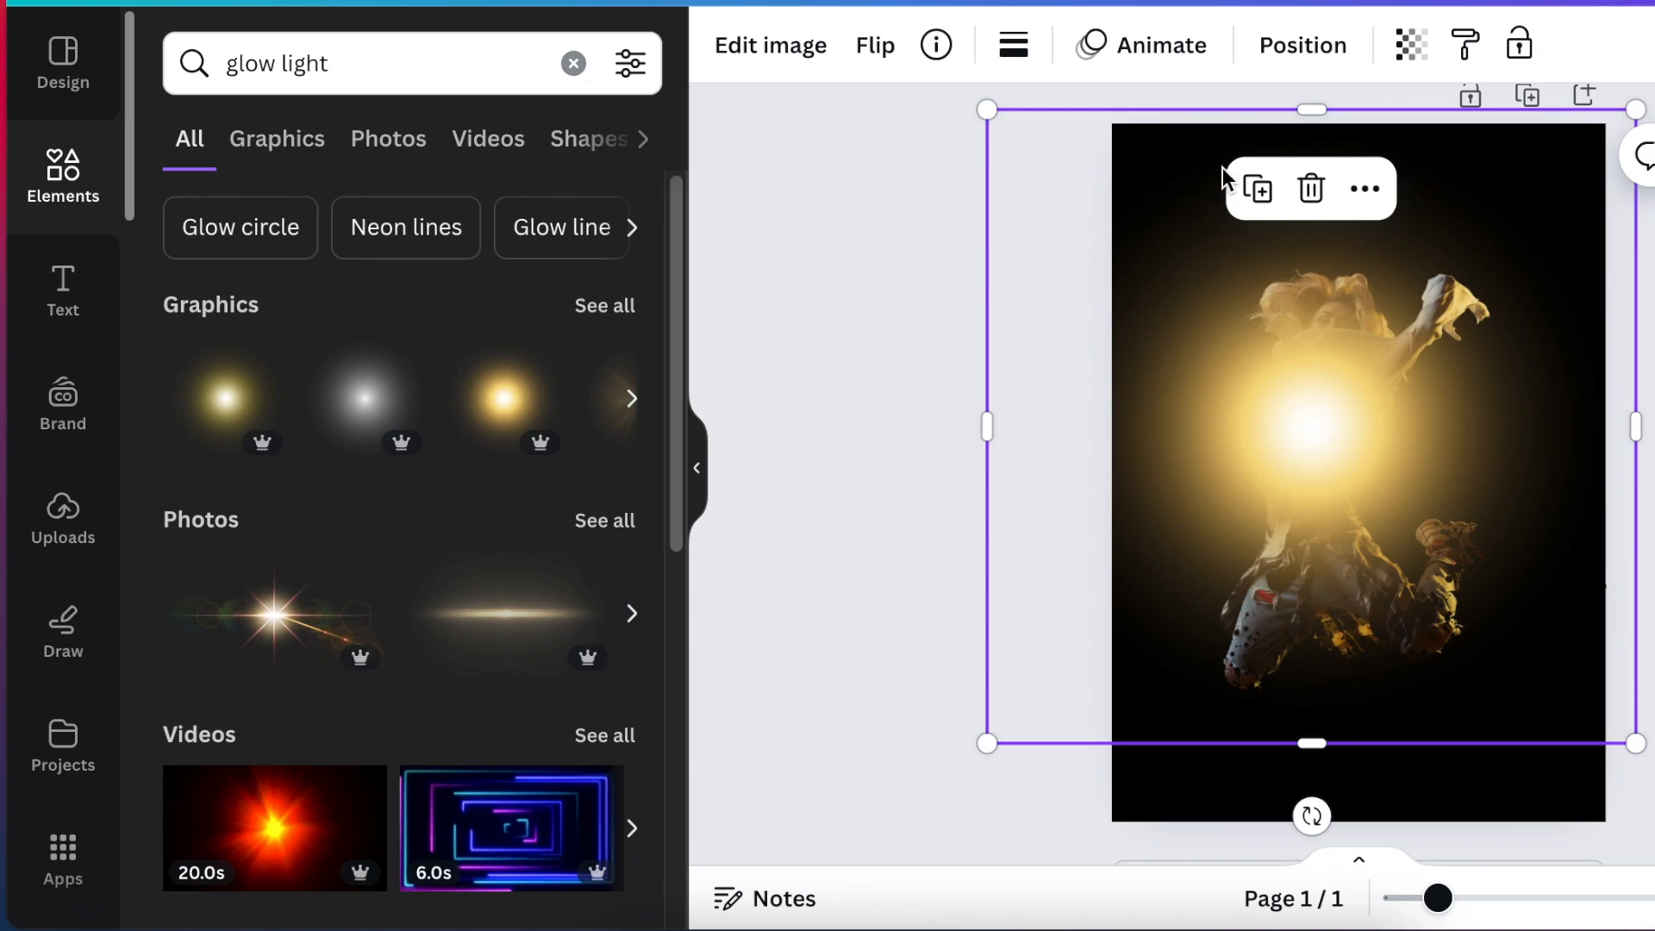
# Send the golden glow to the back behind the dancer and shift it slightly upward.
pyautogui.click(1362, 204)
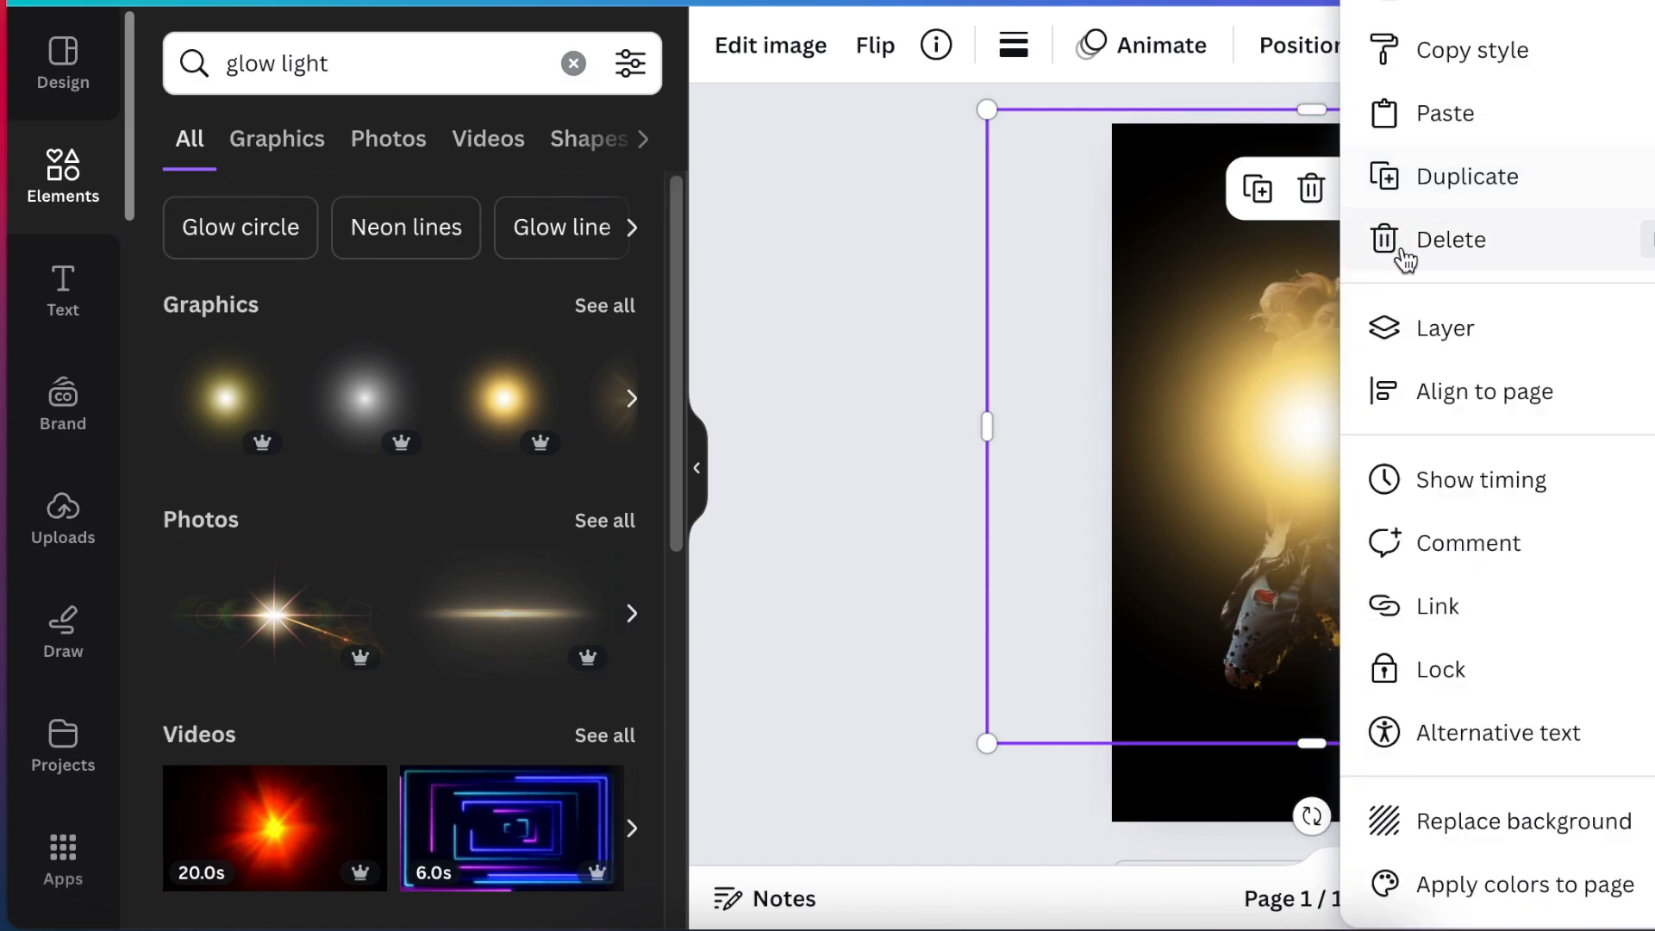
pyautogui.moveTo(1396, 347)
pyautogui.click(1640, 516)
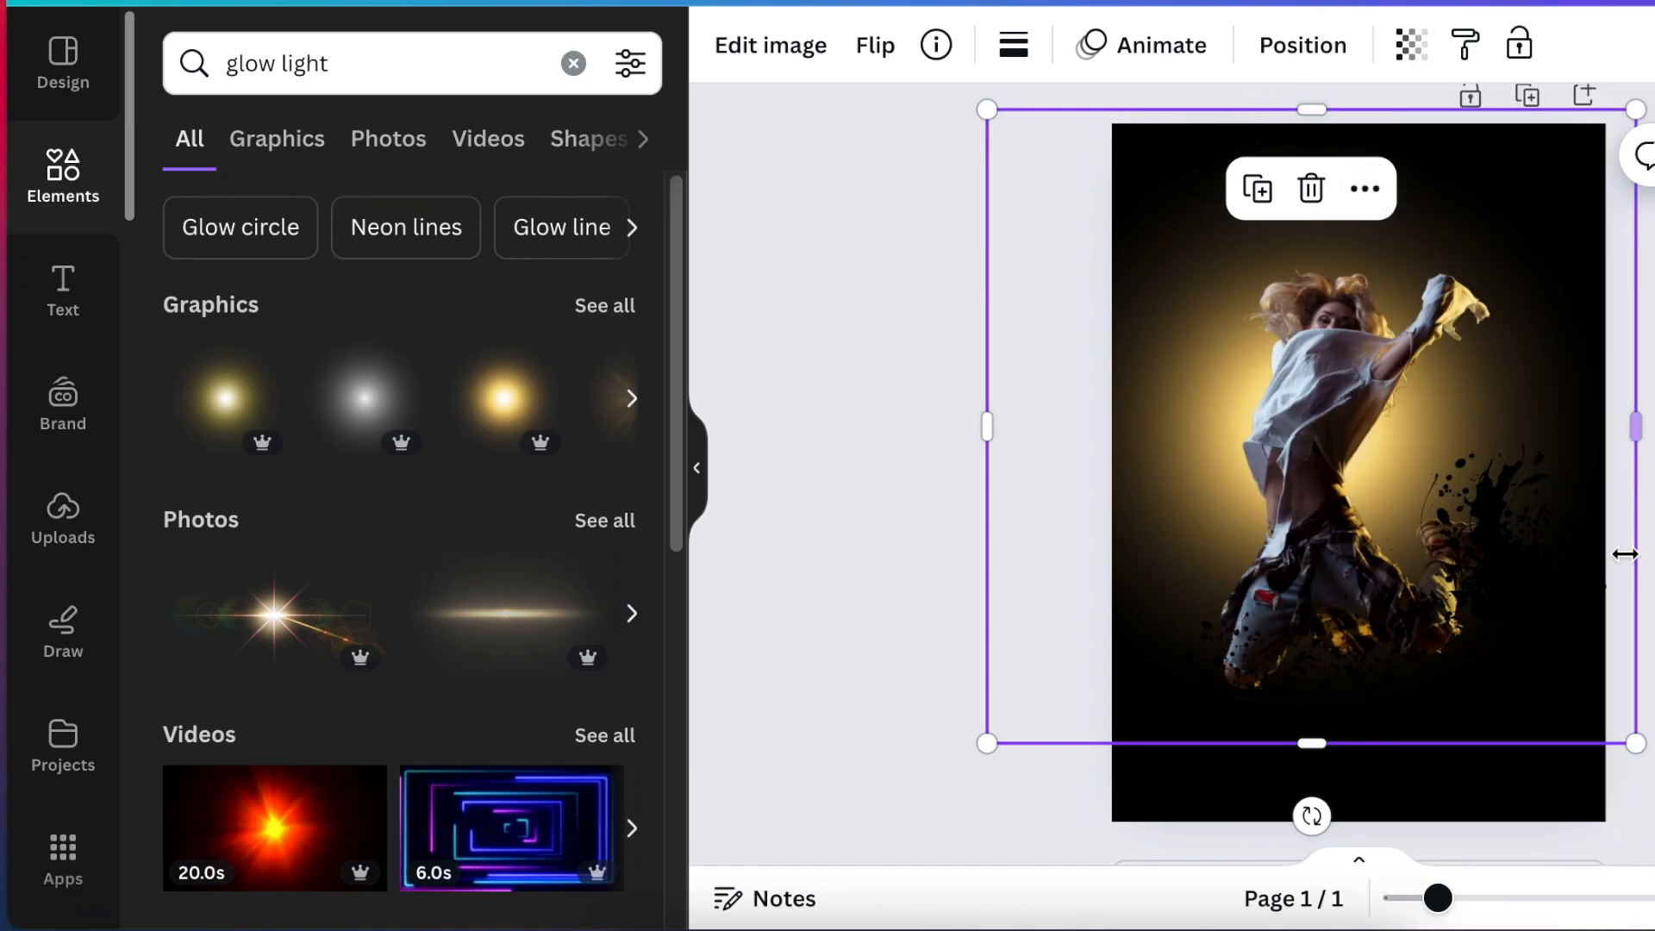
pyautogui.moveTo(1526, 170); pyautogui.dragTo(1517, 155)
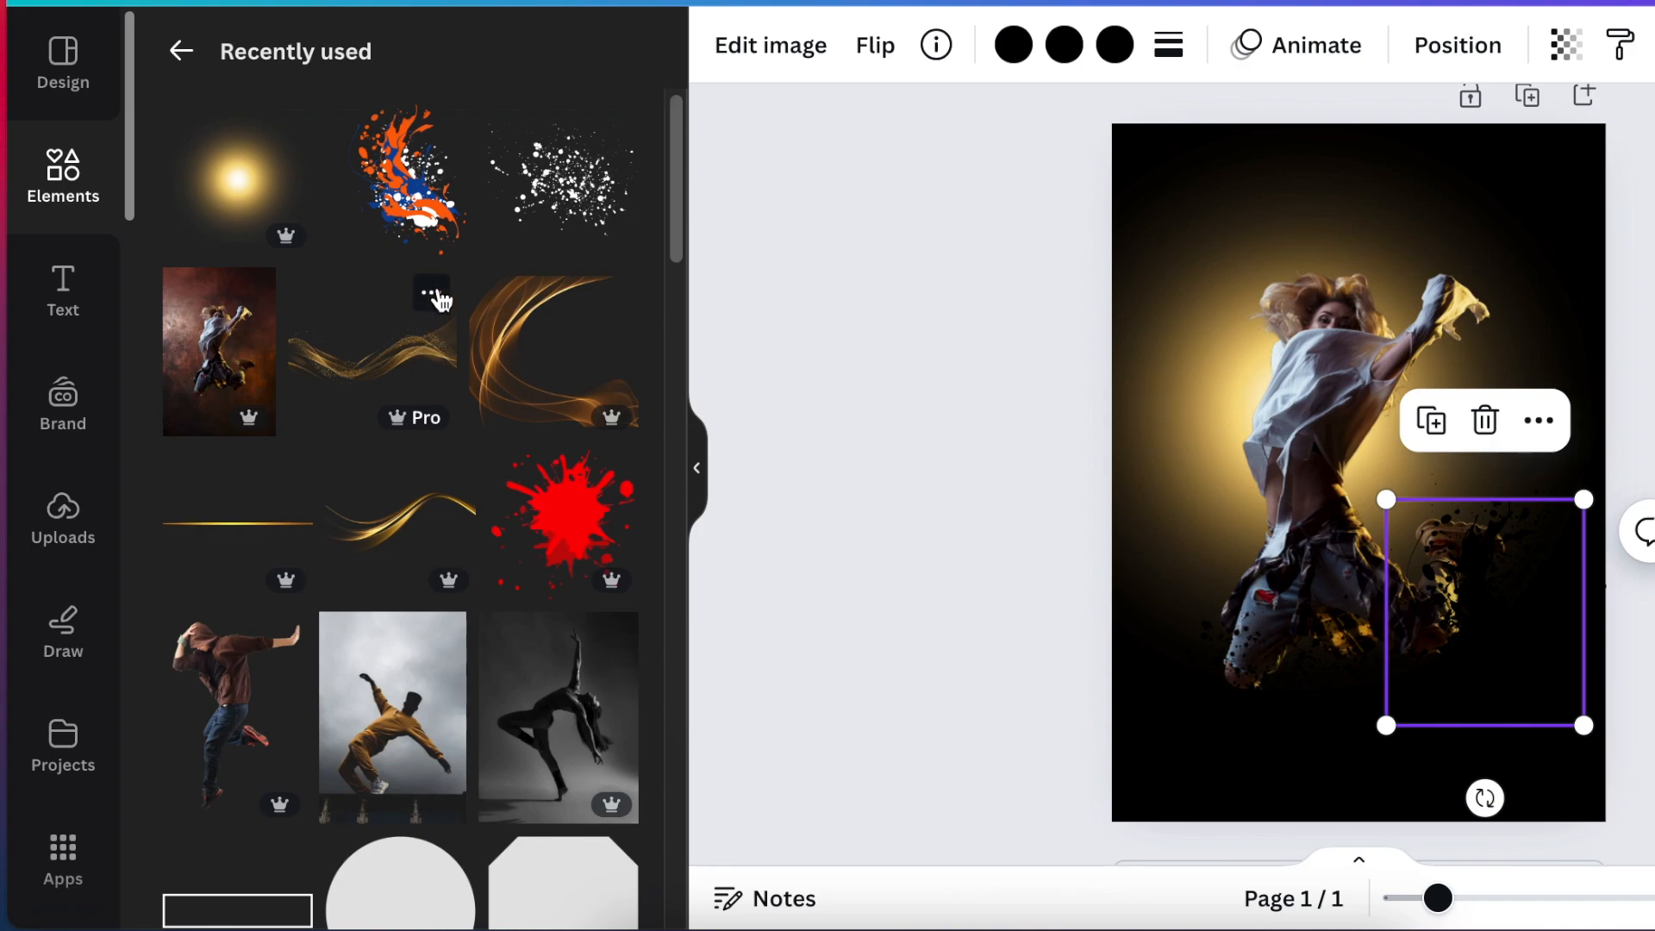
# Add the Gold glowing wave from the recently used elements, rotate it steeply and enlarge it over the dancer.
pyautogui.click(431, 295)
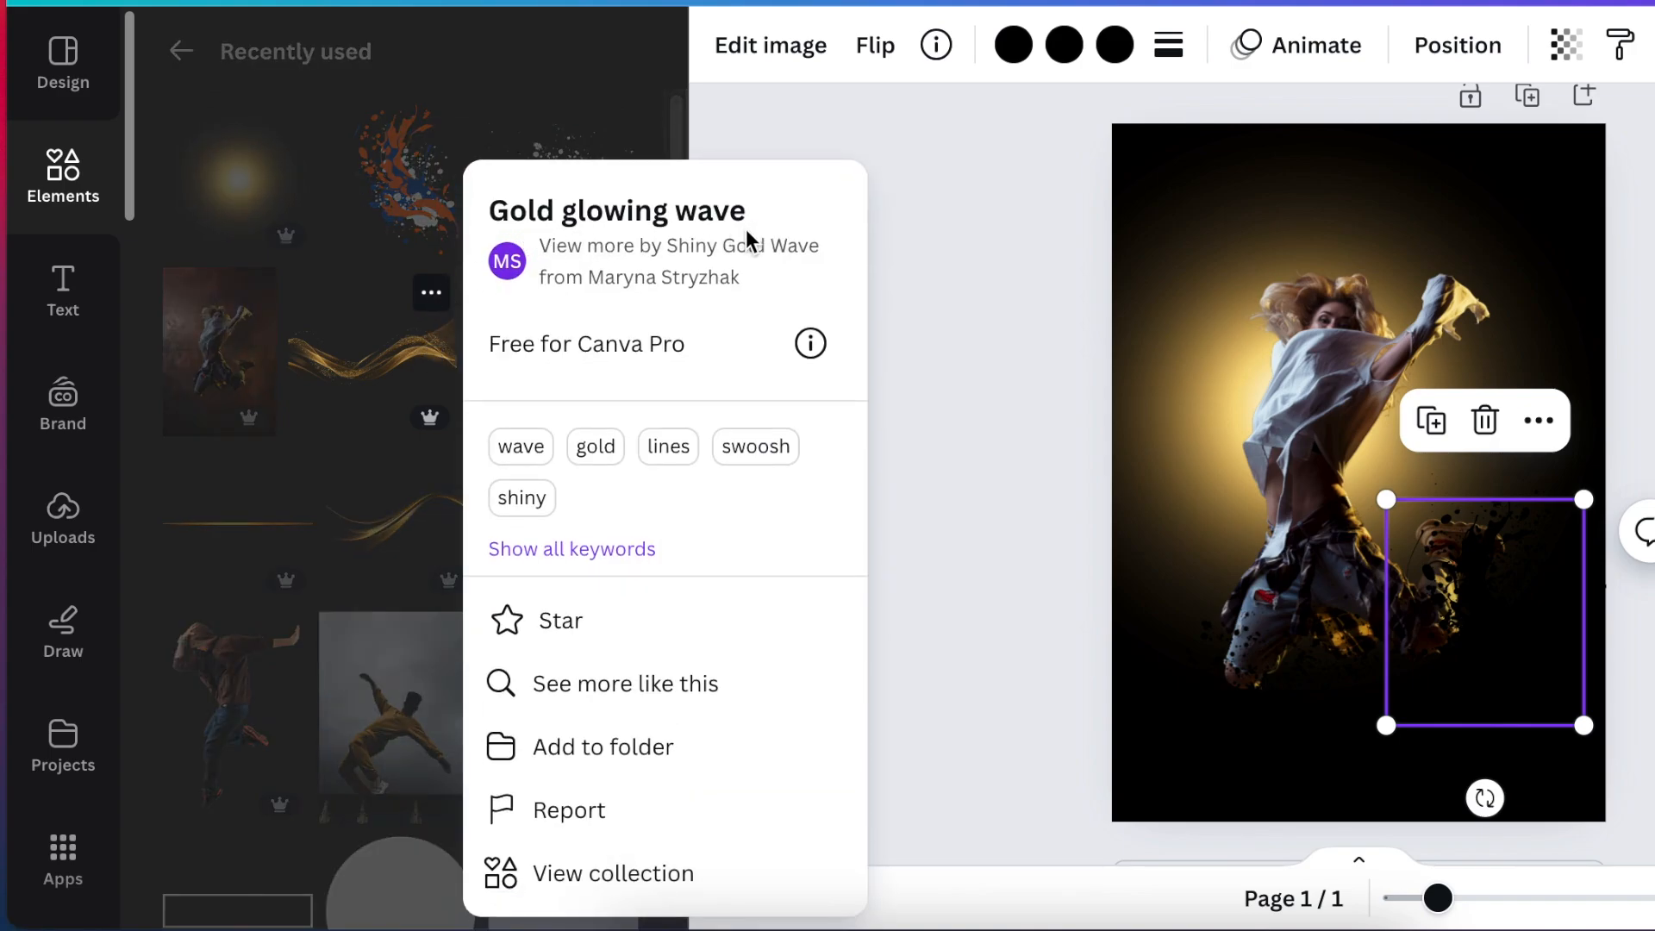
pyautogui.click(387, 384)
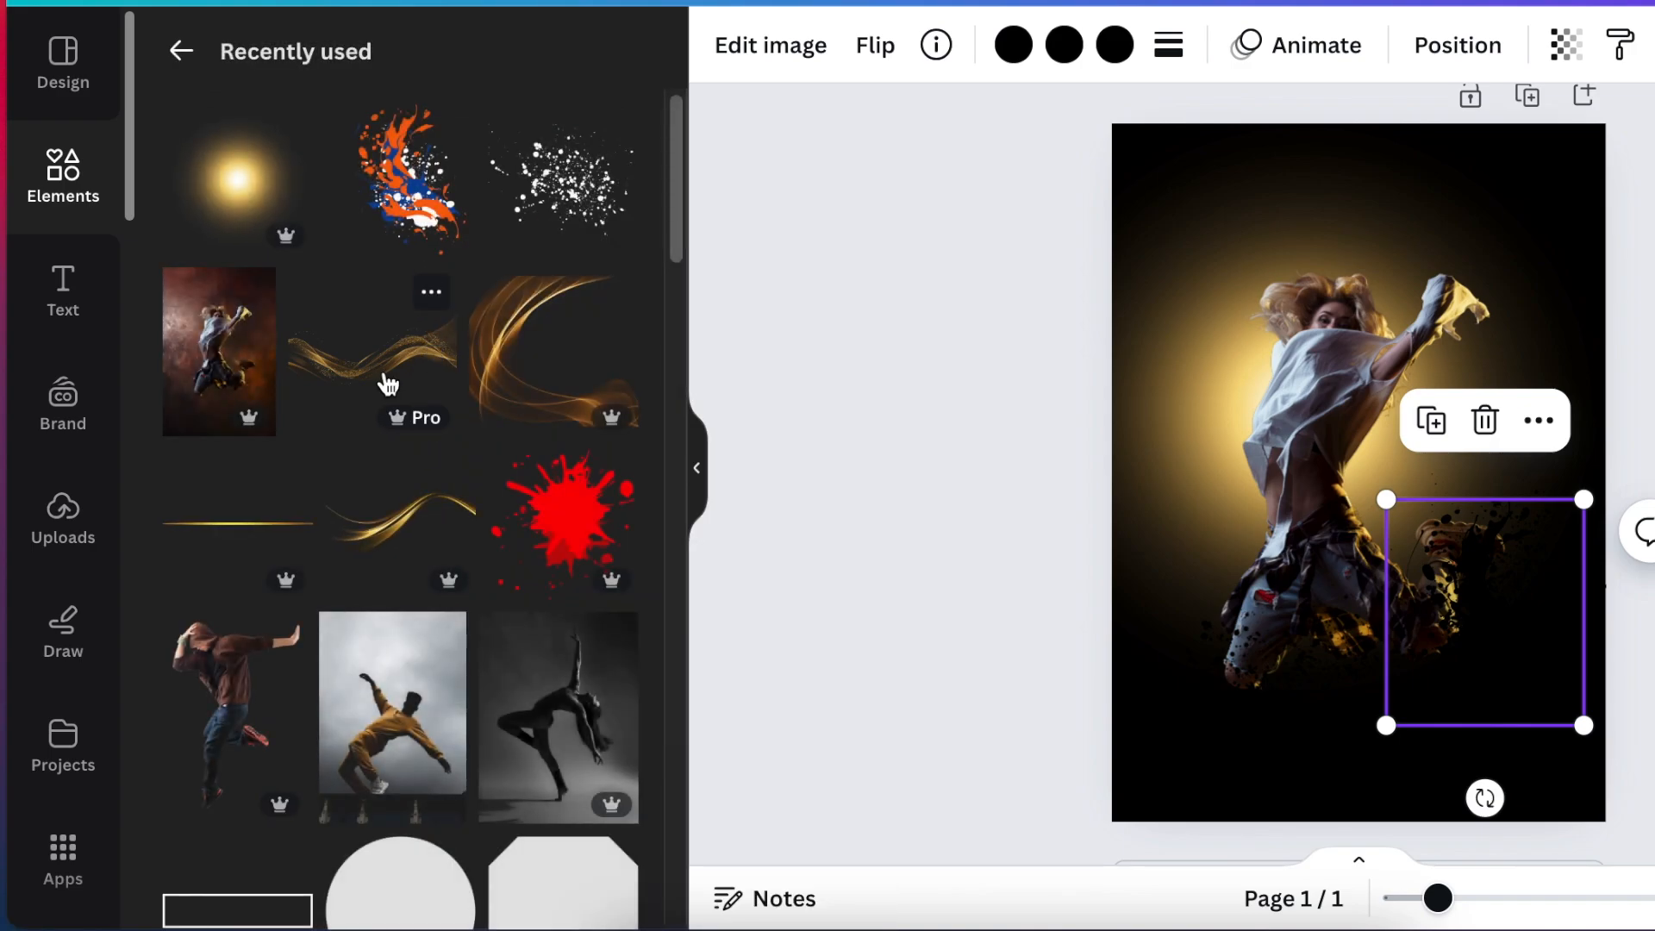
pyautogui.click(403, 381)
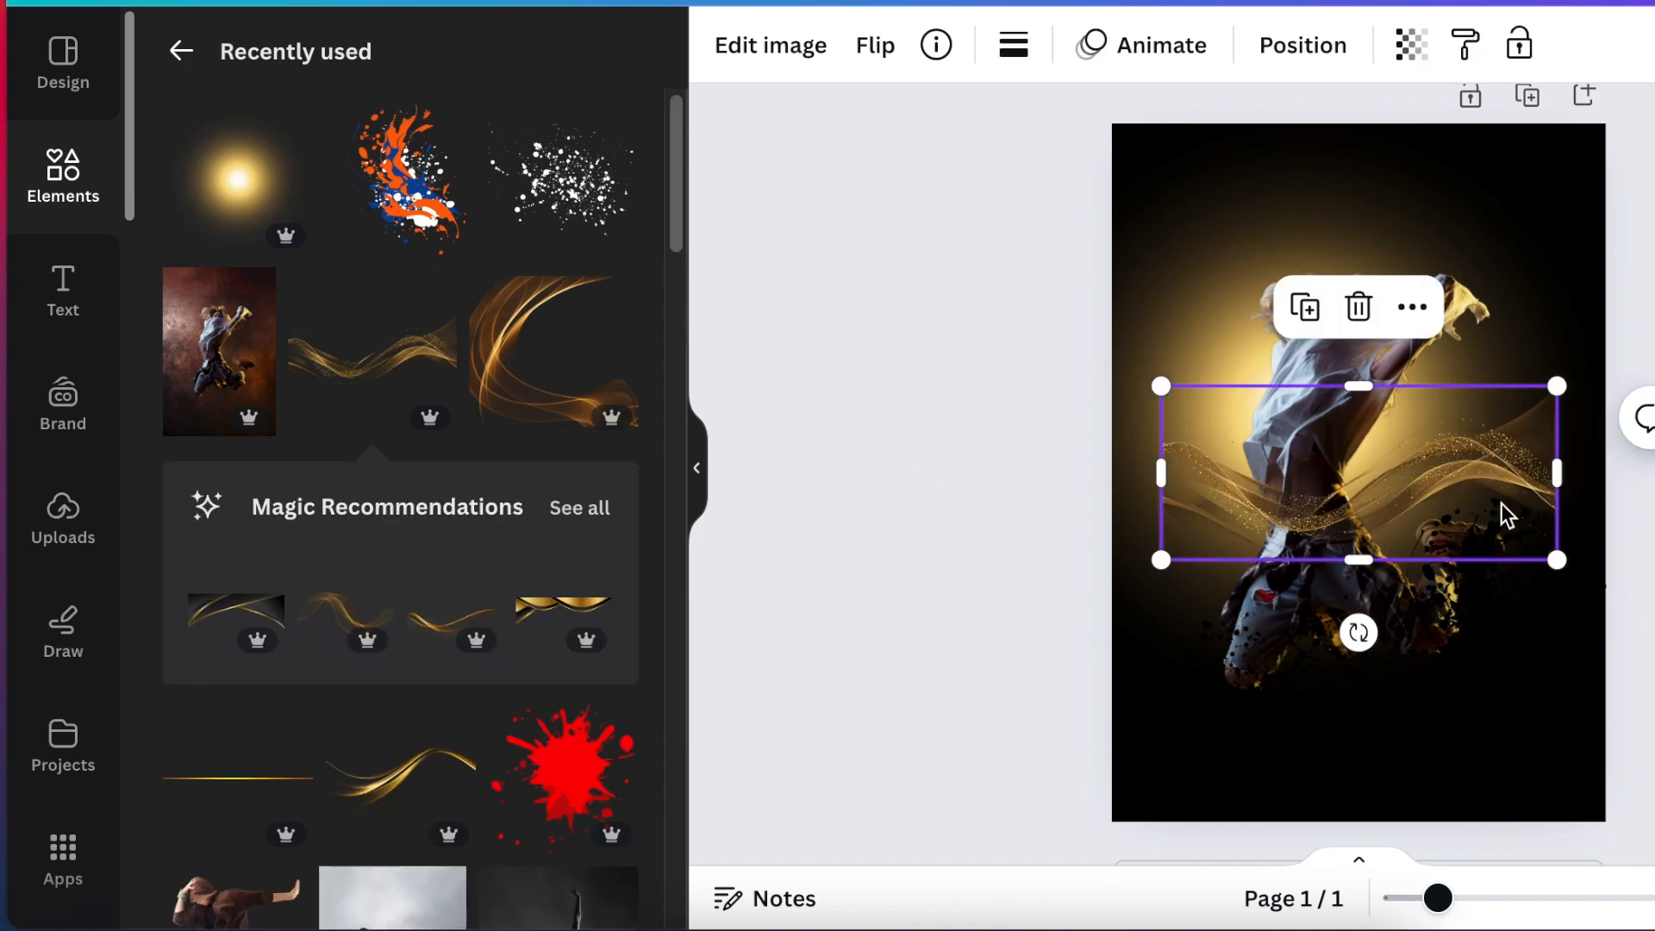
pyautogui.moveTo(1358, 632); pyautogui.dragTo(1234, 628)
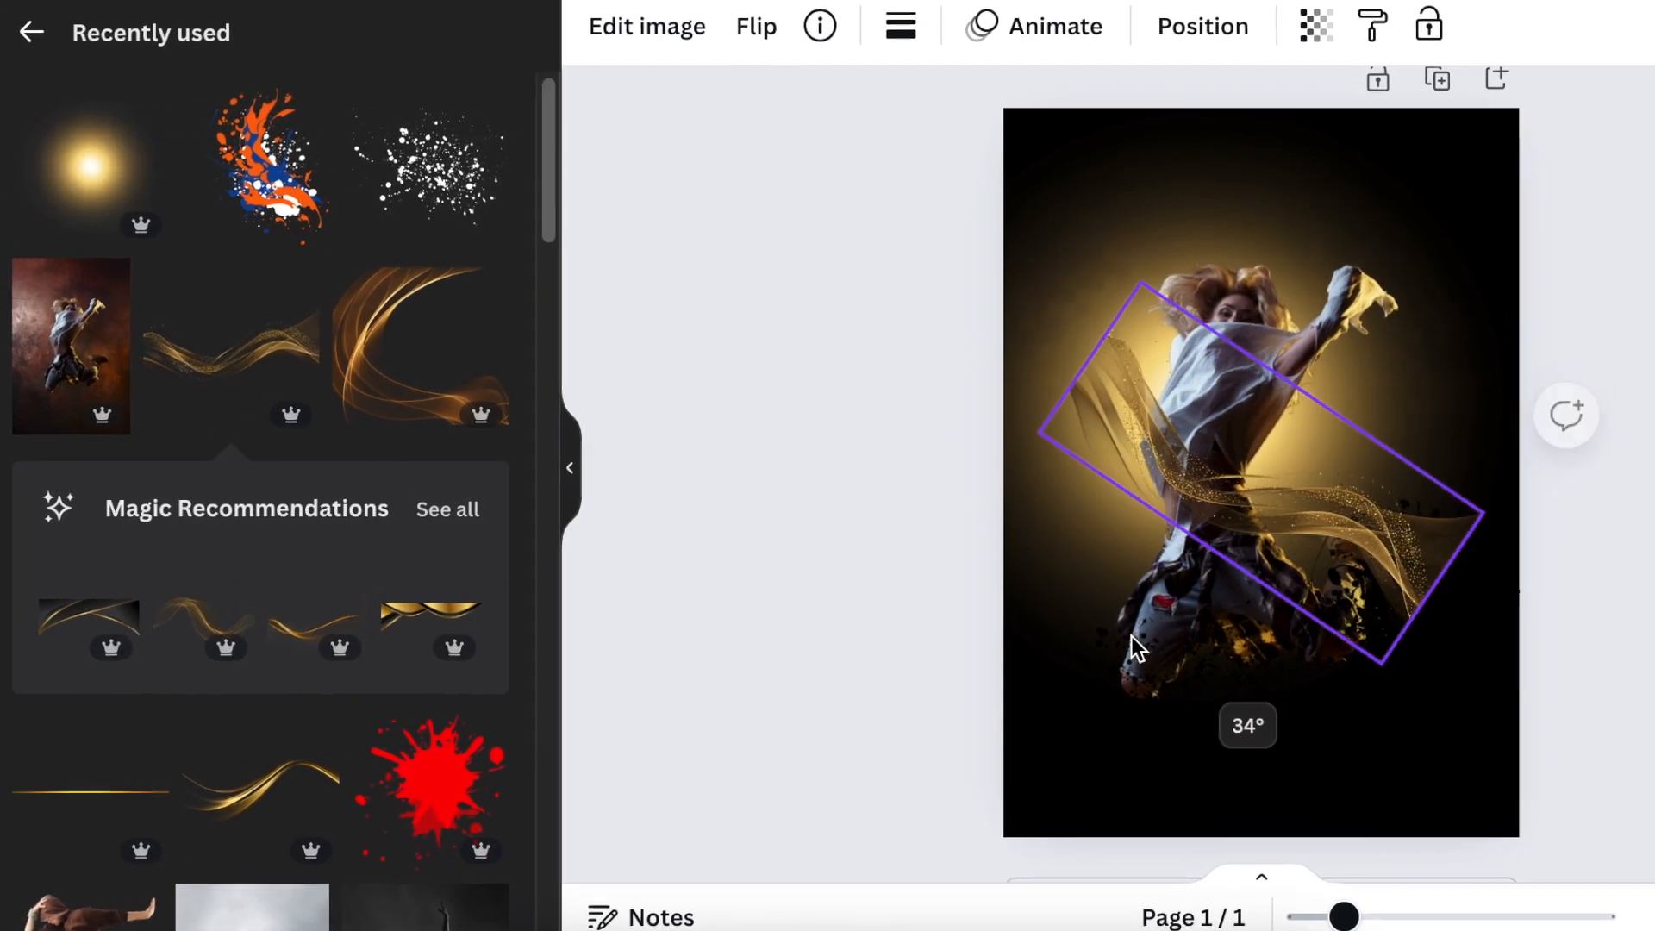
pyautogui.moveTo(1131, 637); pyautogui.dragTo(784, 327)
pyautogui.moveTo(478, 310); pyautogui.dragTo(471, 266)
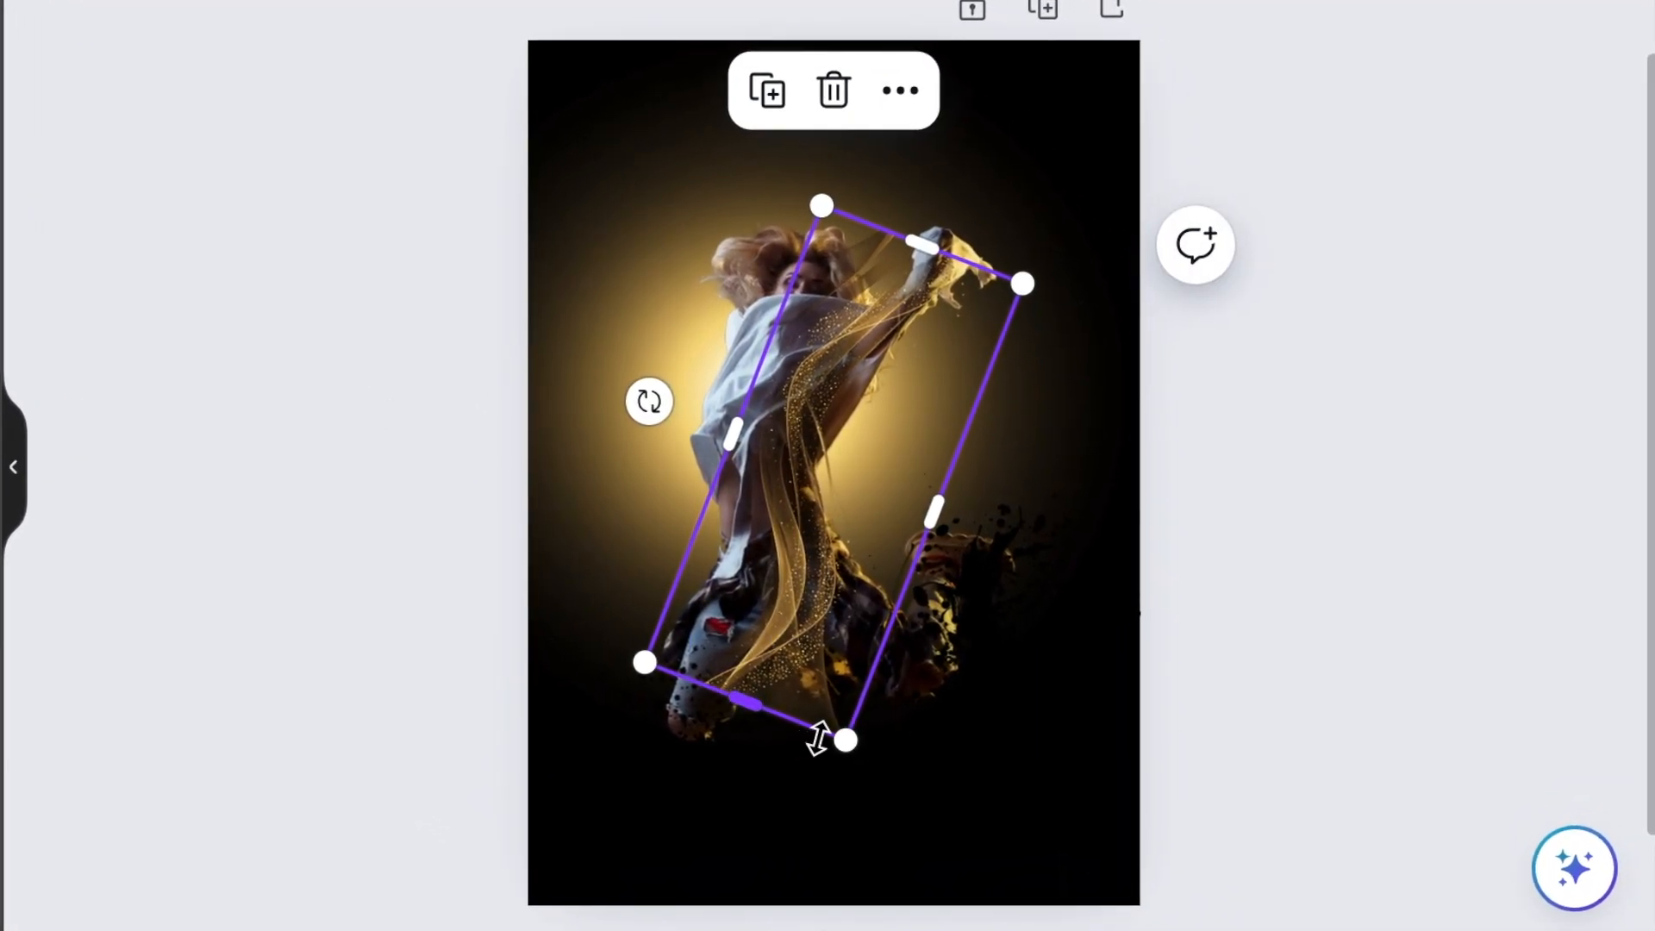
pyautogui.moveTo(818, 738); pyautogui.dragTo(866, 924)
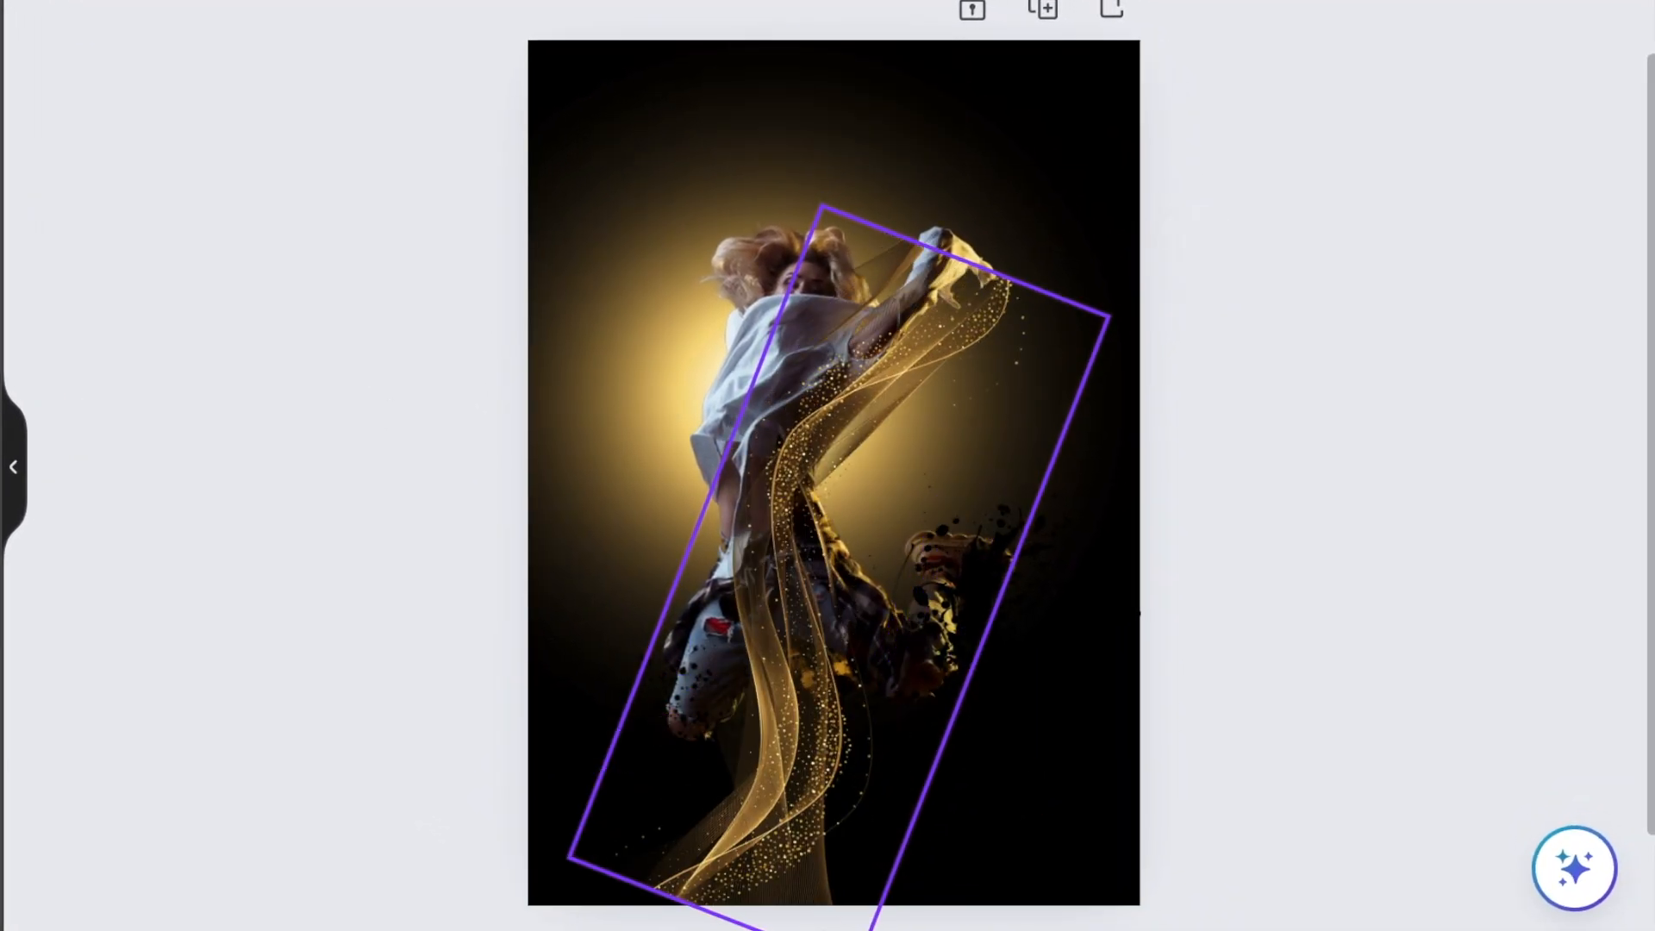
# Move, enlarge and tilt the gold wave so it sweeps diagonally from the poster's lower-left corner to its upper-right corner.
pyautogui.moveTo(753, 731); pyautogui.dragTo(697, 593)
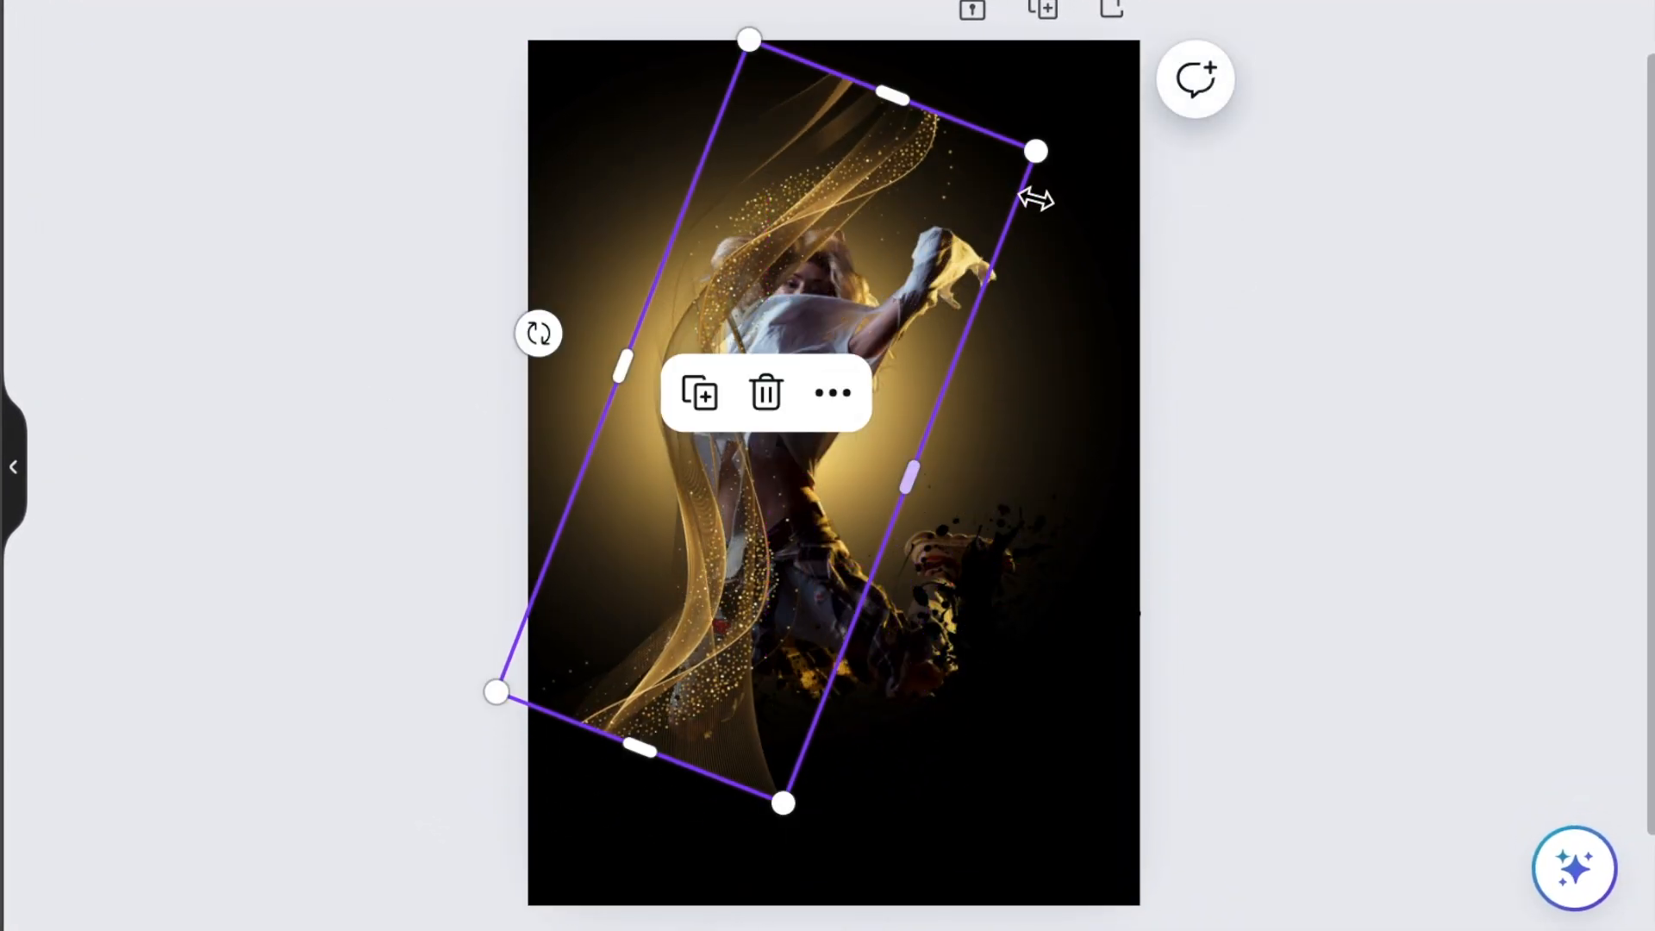
pyautogui.click(1039, 152)
pyautogui.click(942, 163)
pyautogui.moveTo(1037, 151); pyautogui.dragTo(1157, 31)
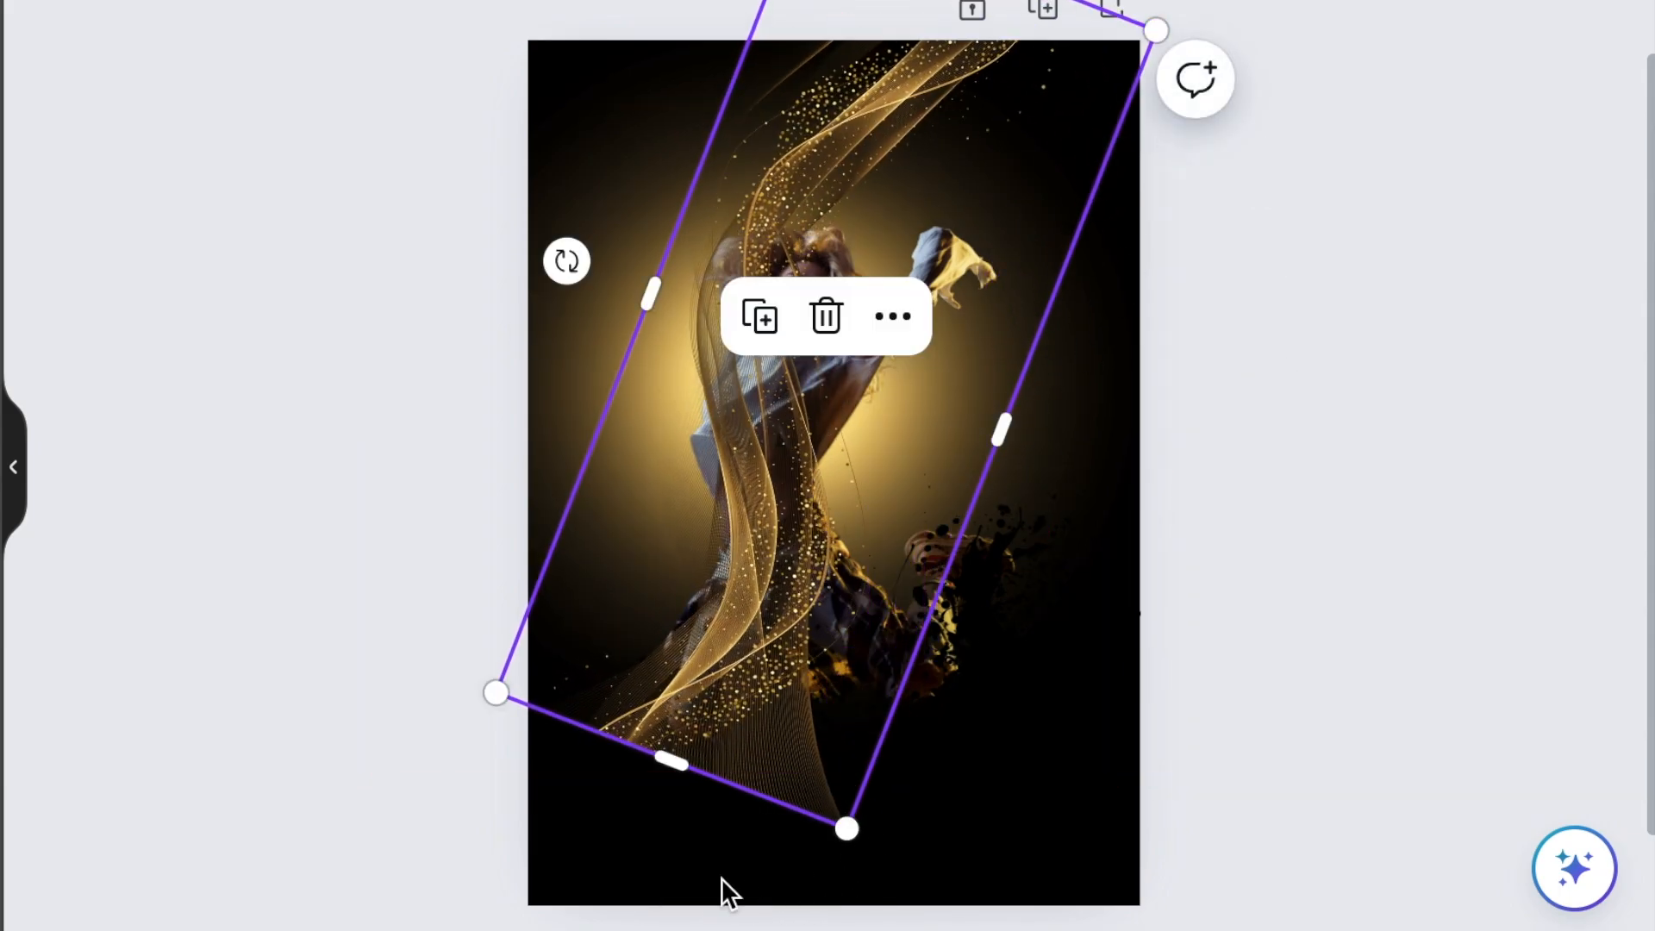
pyautogui.moveTo(566, 261); pyautogui.dragTo(613, 188)
pyautogui.moveTo(683, 810); pyautogui.dragTo(657, 927)
pyautogui.moveTo(714, 572); pyautogui.dragTo(733, 587)
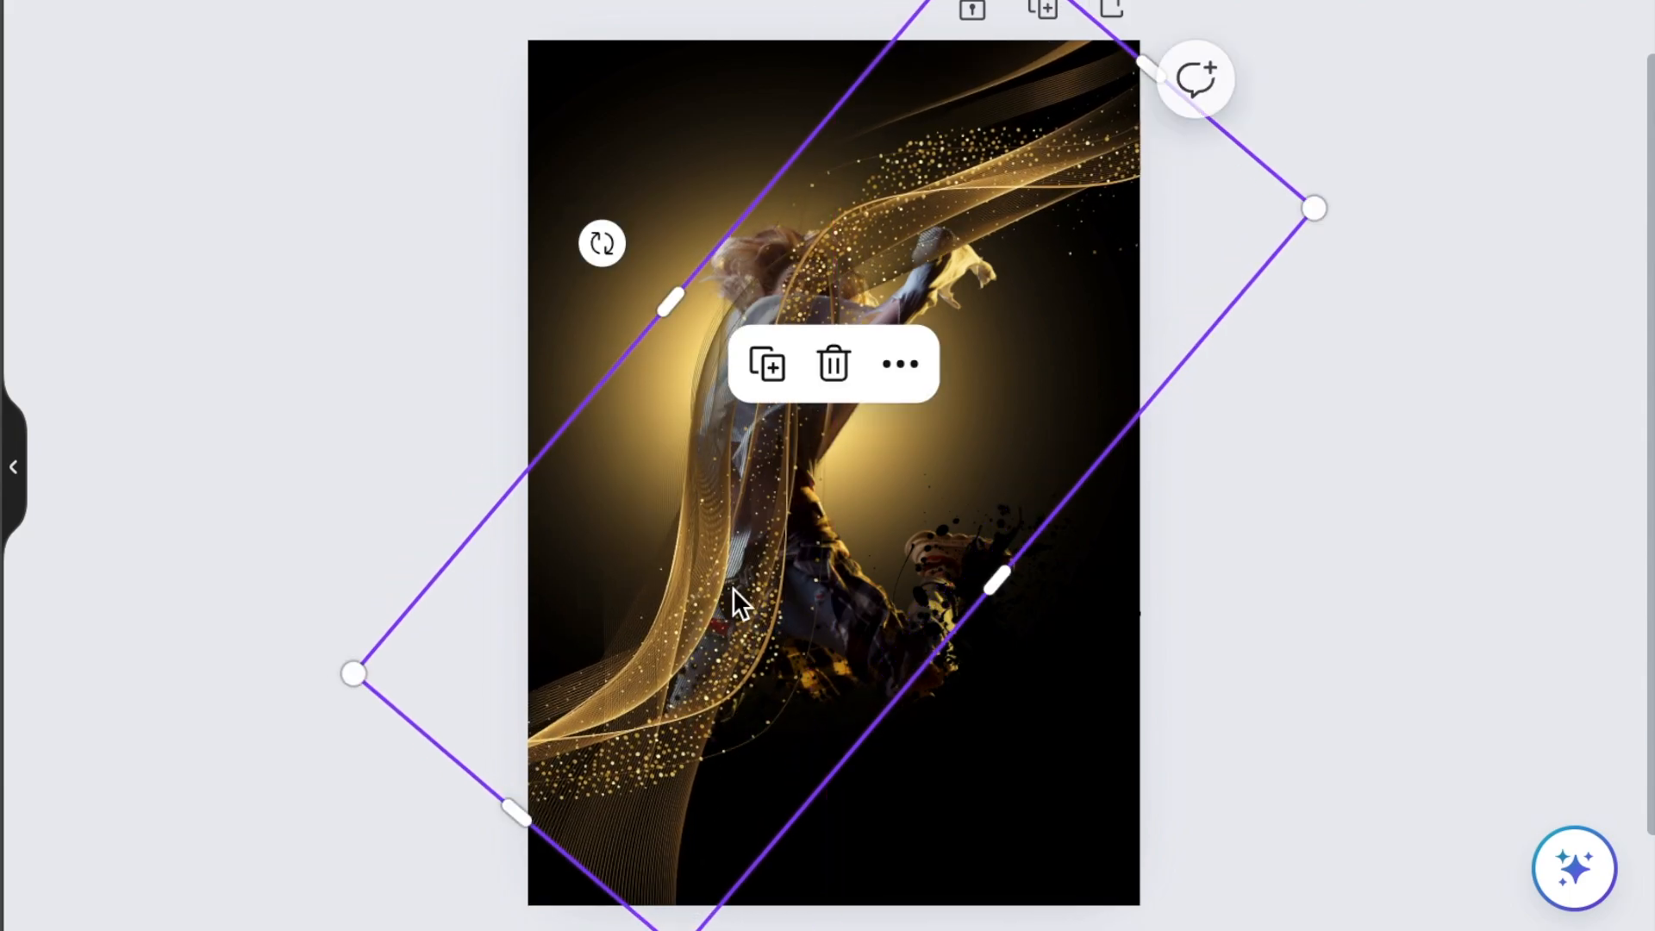
# Send the gold wave to the back, set its transparency to 52 and deselect it.
pyautogui.click(905, 369)
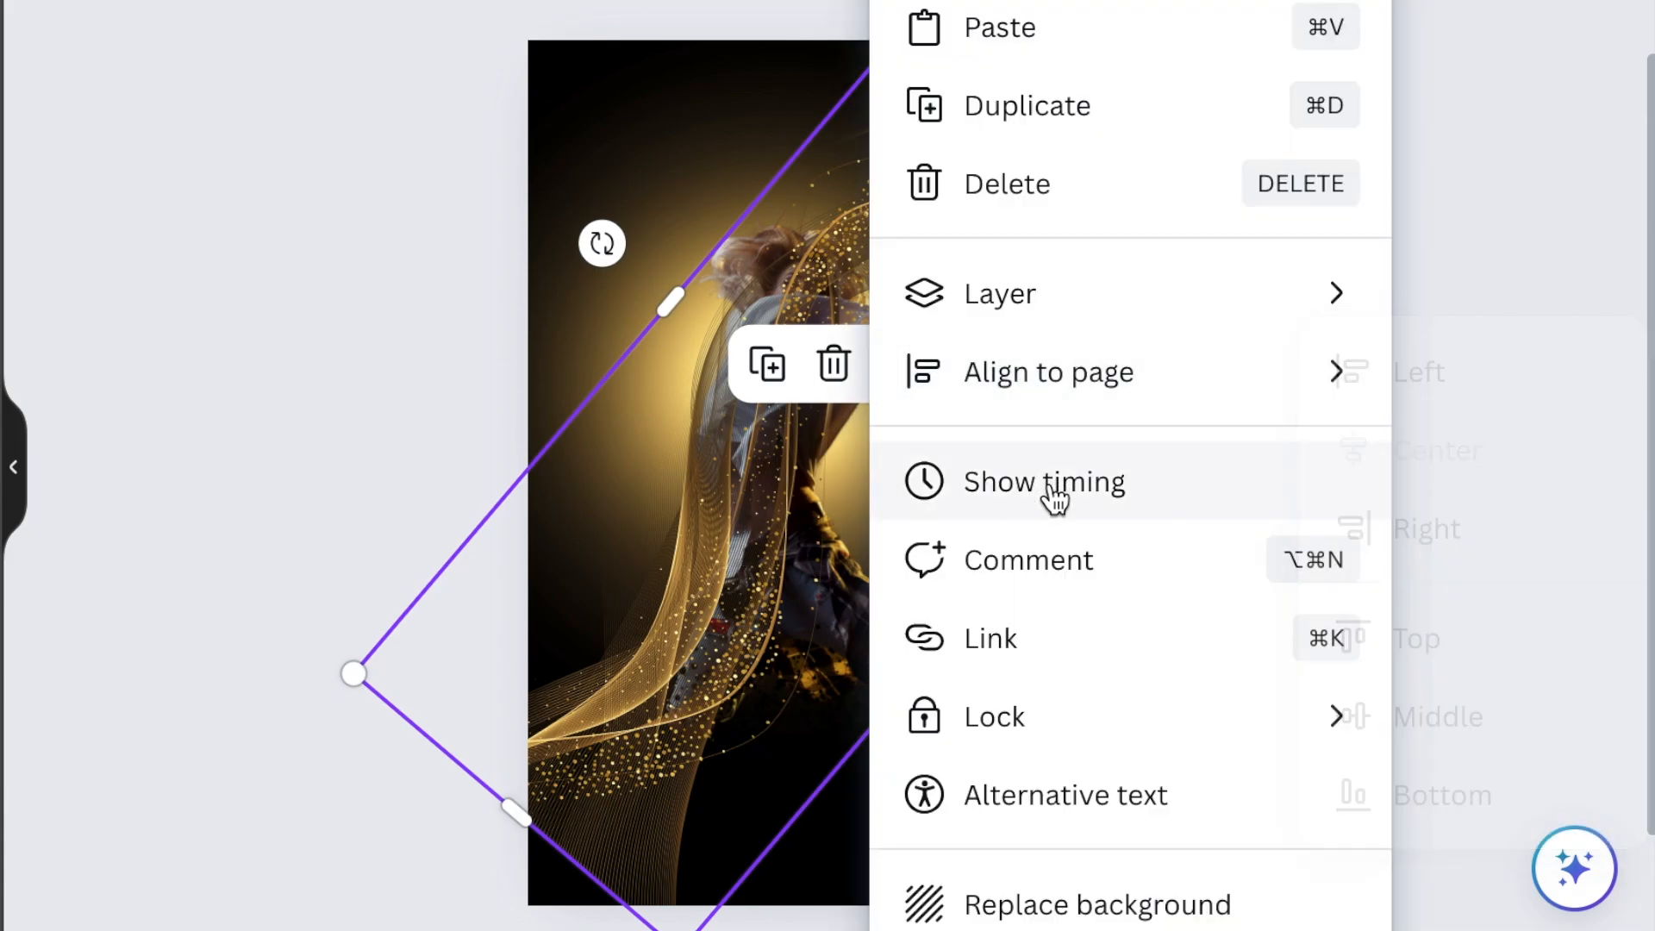
pyautogui.moveTo(1113, 333)
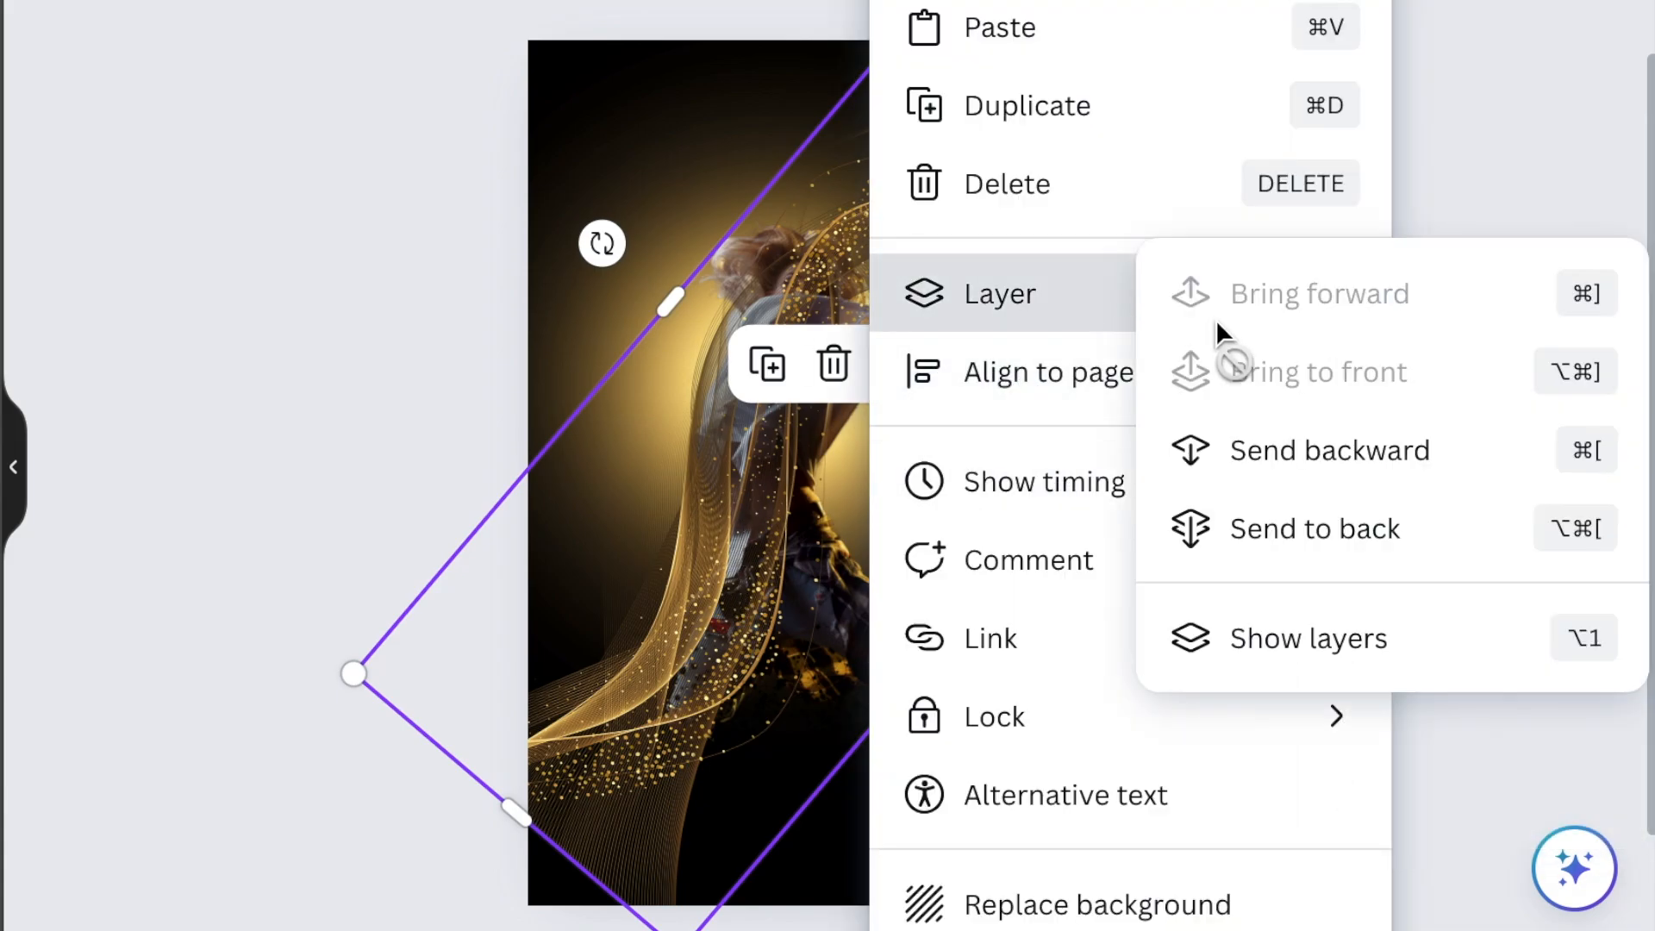
pyautogui.click(1370, 541)
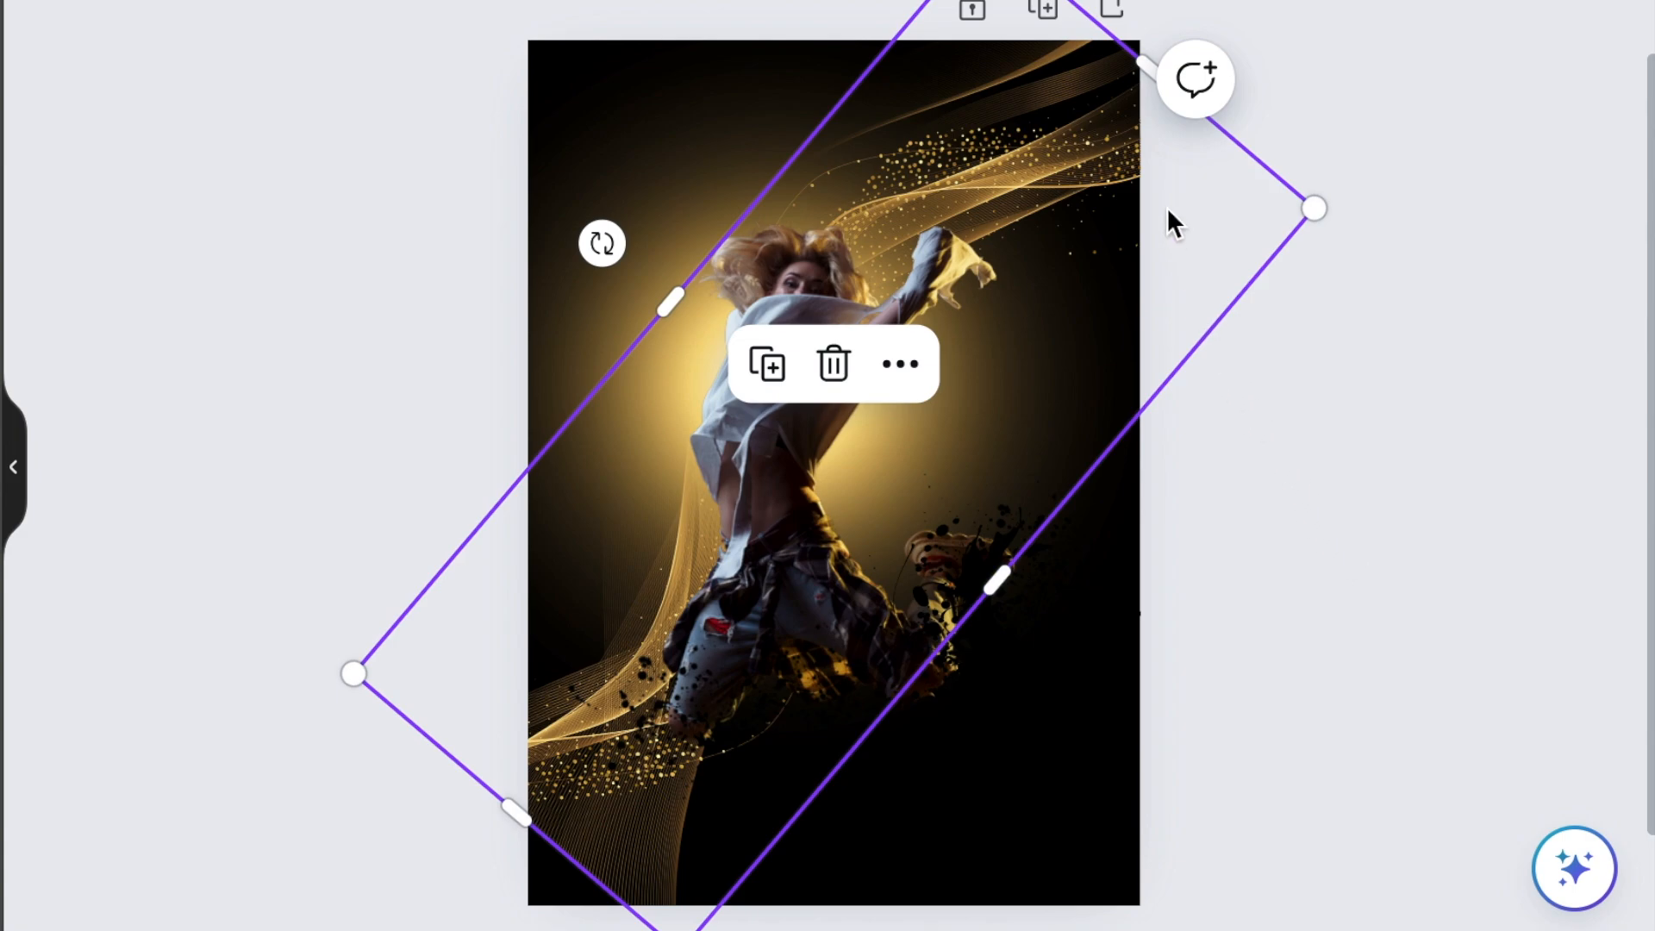
pyautogui.click(973, 11)
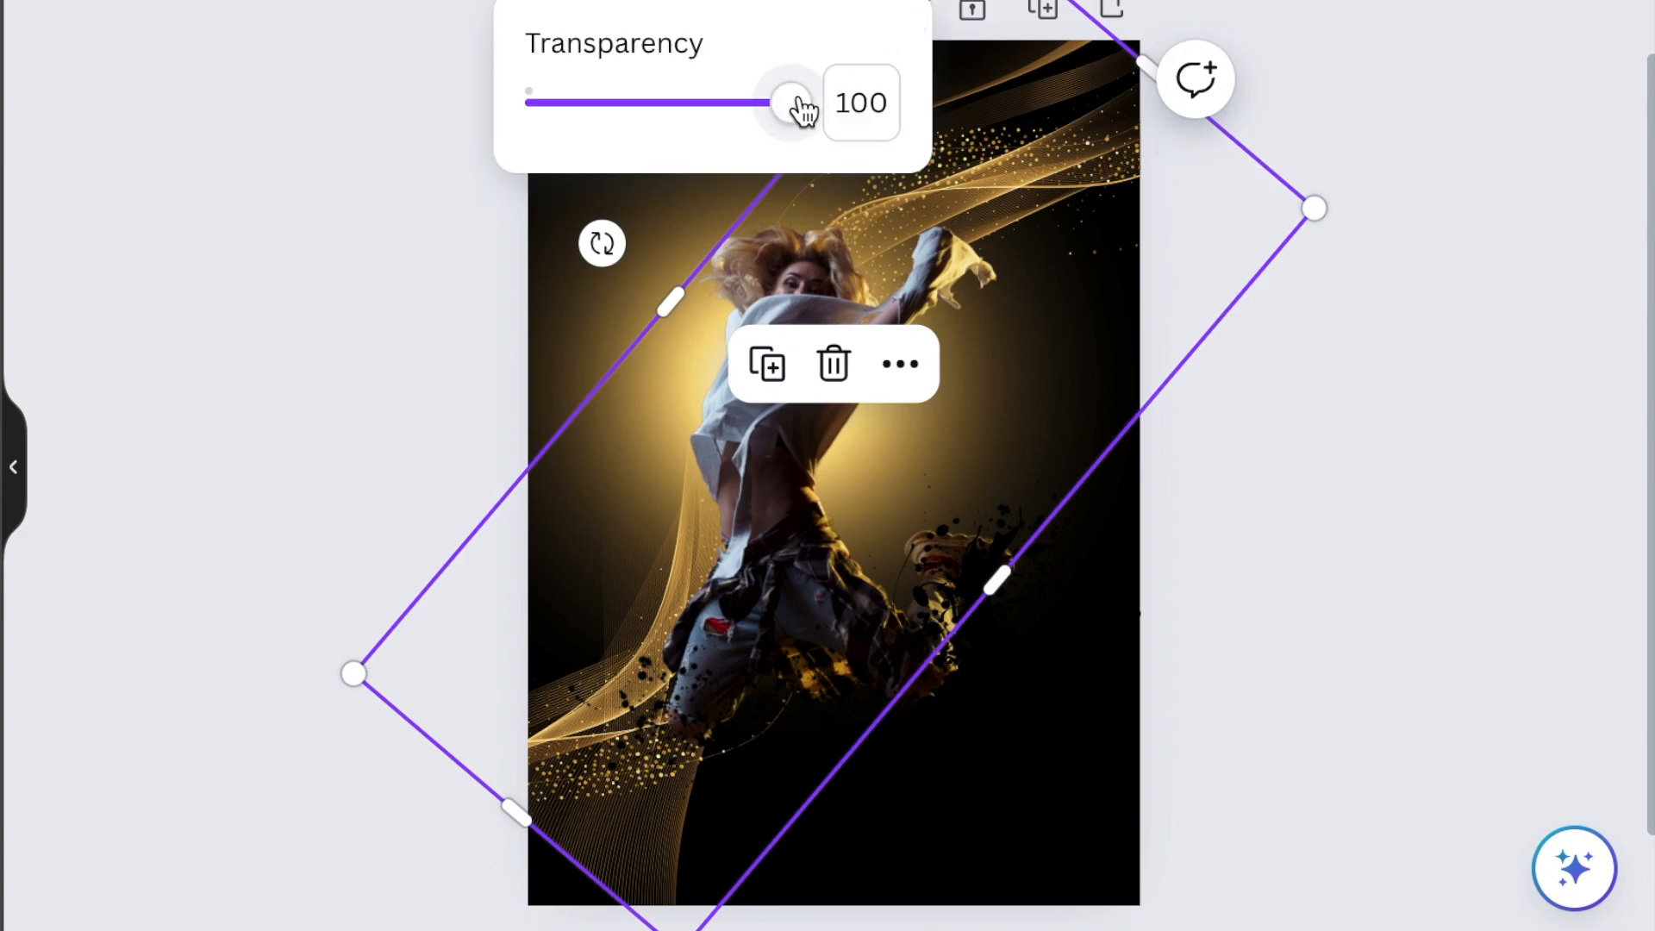
pyautogui.moveTo(801, 108); pyautogui.dragTo(722, 105)
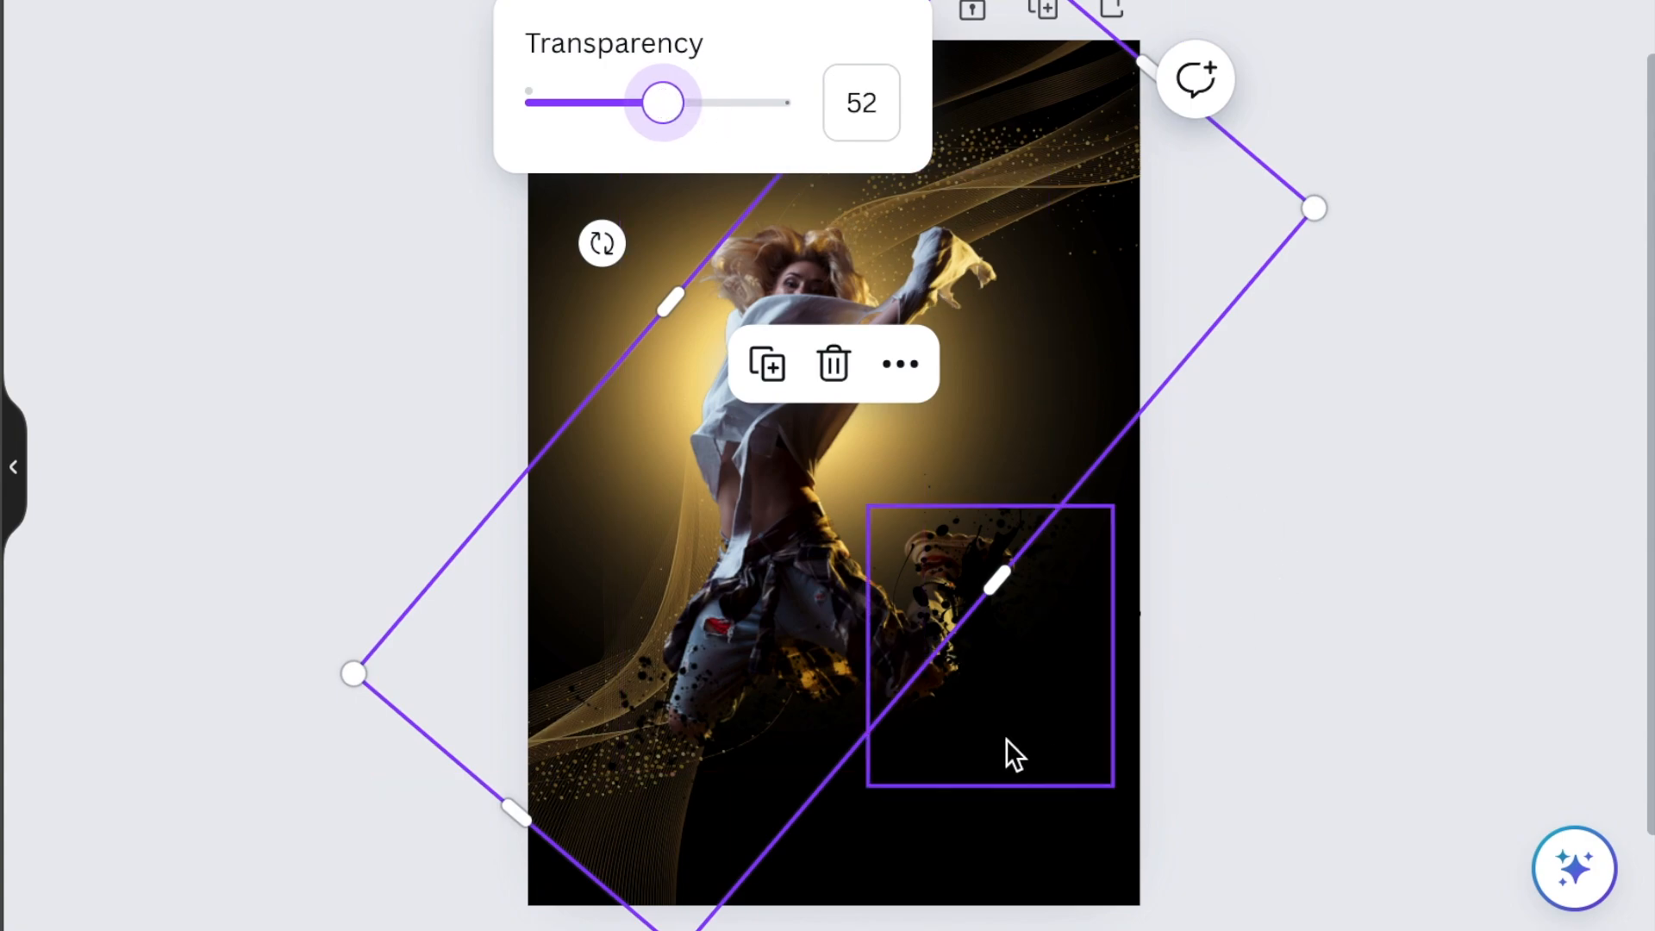
pyautogui.click(982, 853)
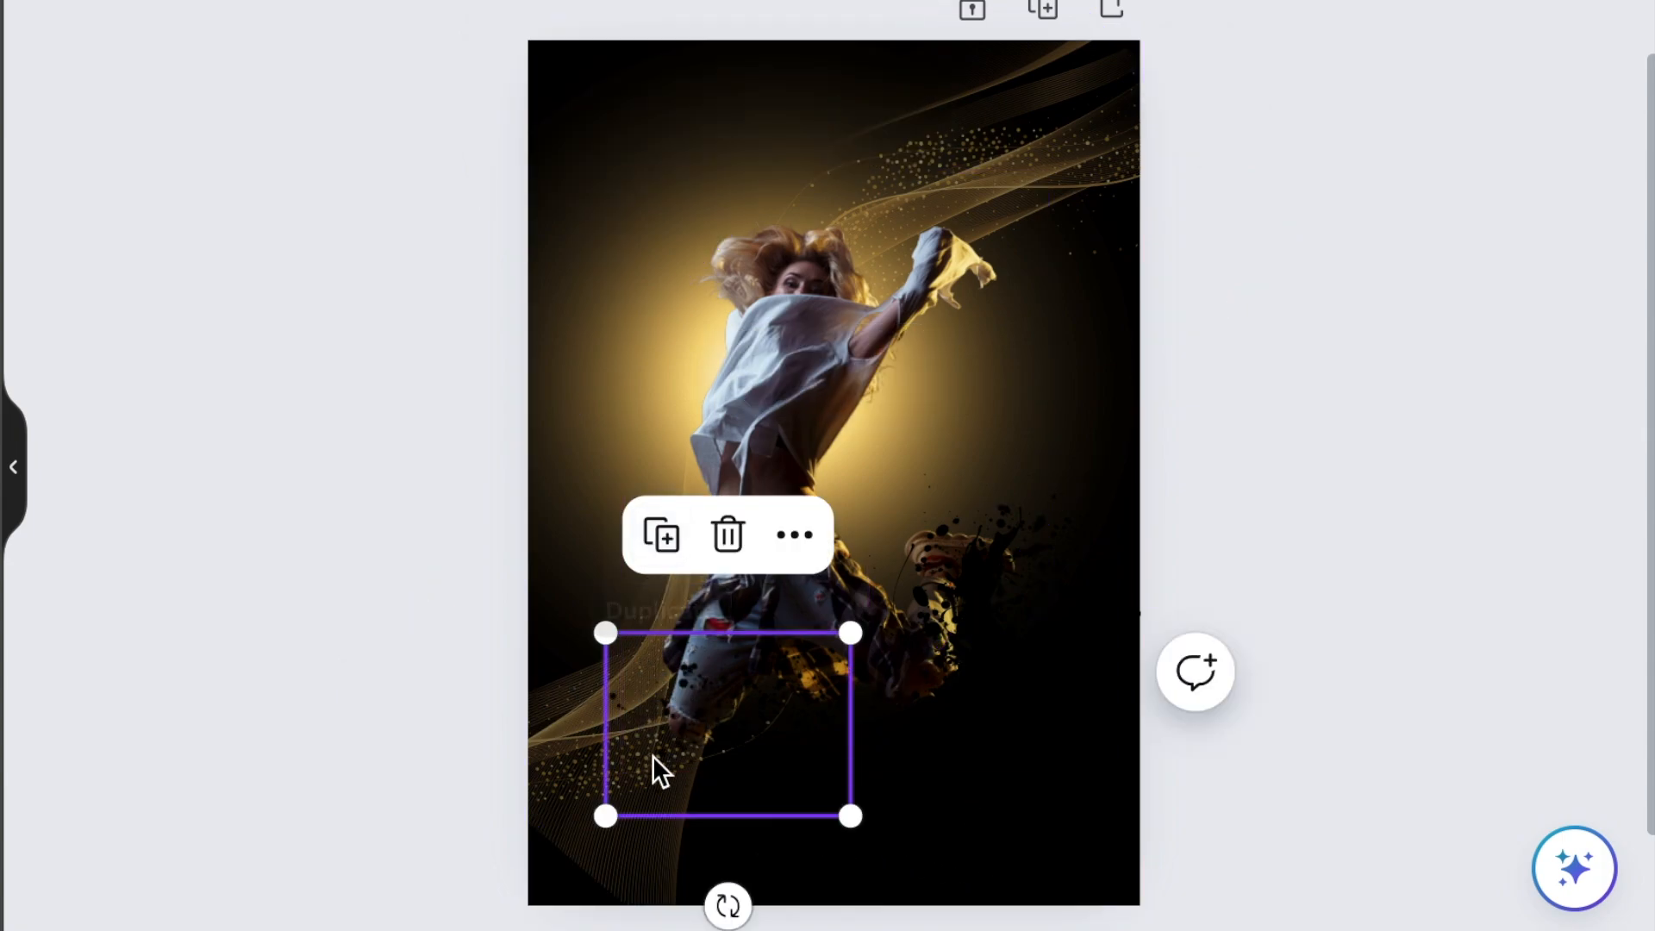
# Duplicate the splatter near the dancer's lower leg, recolor the copy gold, then resize, rotate and place it across her waist.
pyautogui.click(670, 527)
pyautogui.moveTo(705, 797); pyautogui.dragTo(642, 583)
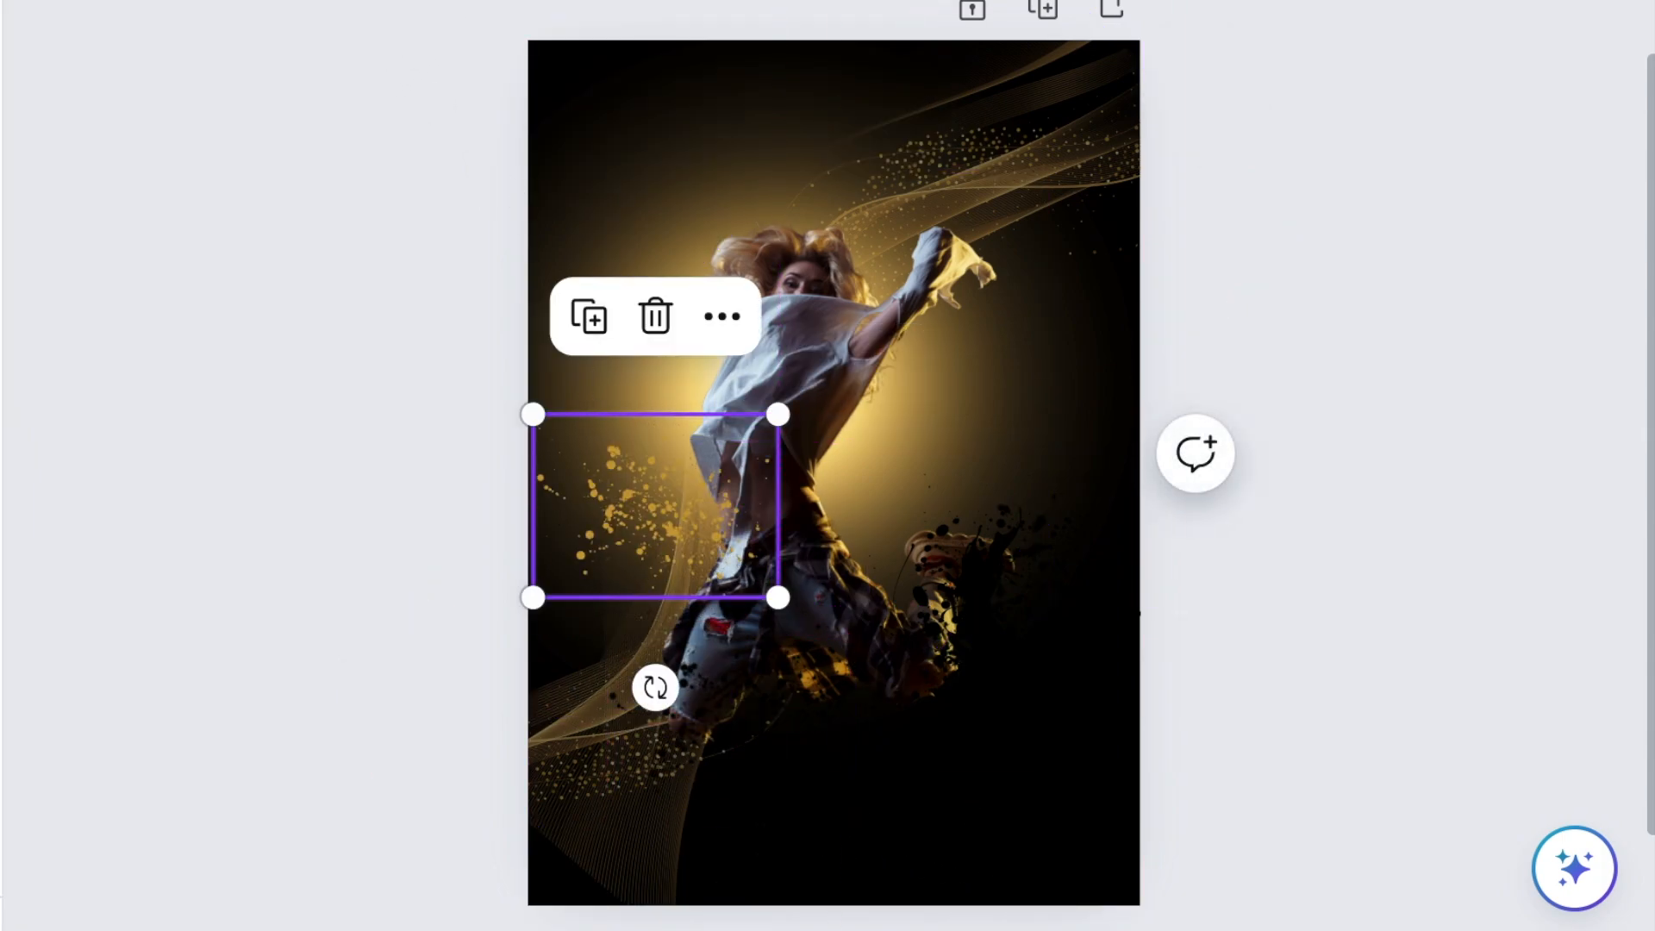
pyautogui.moveTo(778, 597); pyautogui.dragTo(966, 736)
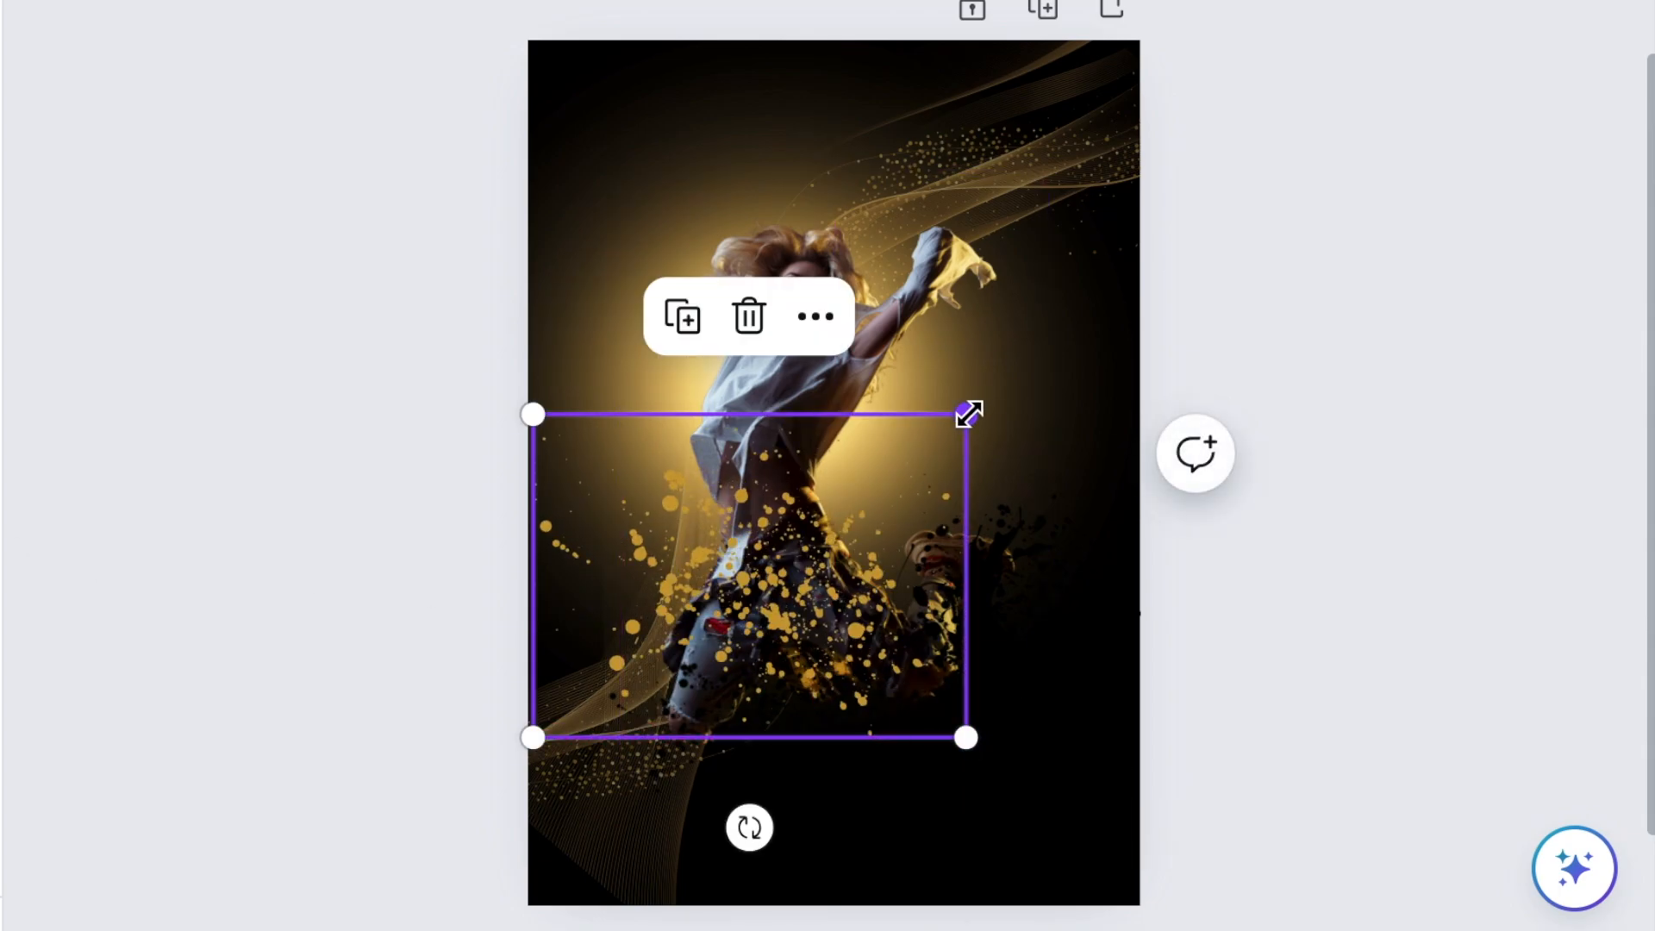
pyautogui.moveTo(967, 414); pyautogui.dragTo(822, 521)
pyautogui.moveTo(678, 827); pyautogui.dragTo(577, 696)
pyautogui.moveTo(715, 609); pyautogui.dragTo(757, 494)
# Duplicate the gold splatter, send the copy to the back and position it beside the right side of the dancer's waist.
pyautogui.click(660, 183)
pyautogui.moveTo(714, 190); pyautogui.dragTo(866, 469)
pyautogui.click(924, 191)
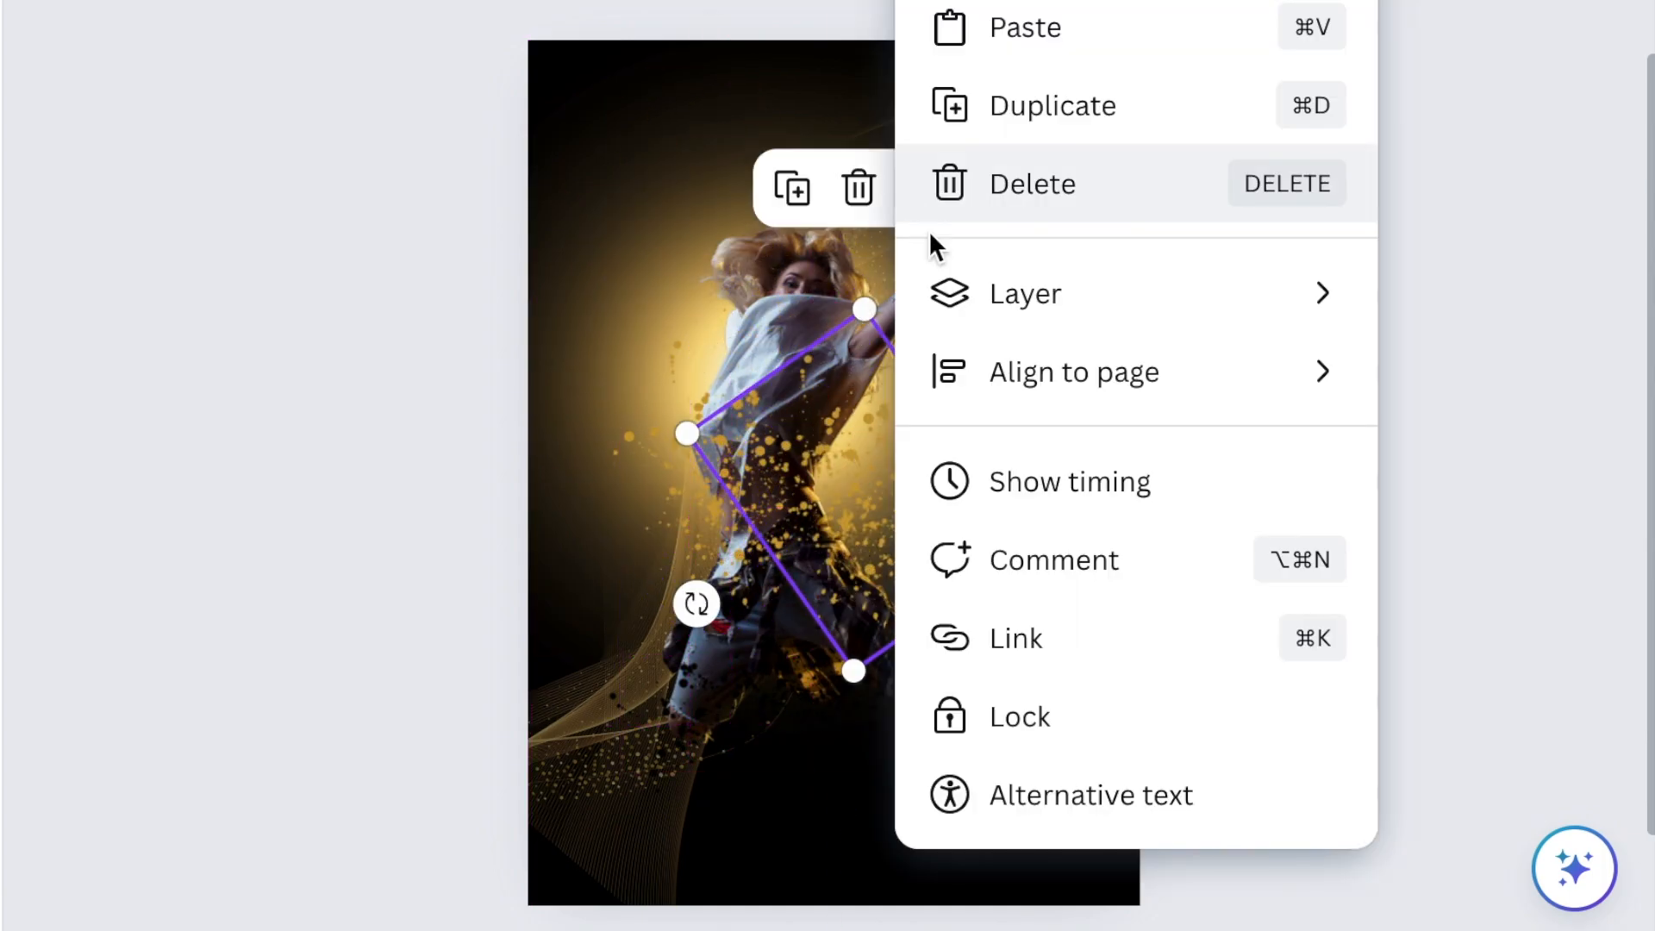
pyautogui.moveTo(1031, 328)
pyautogui.click(1237, 539)
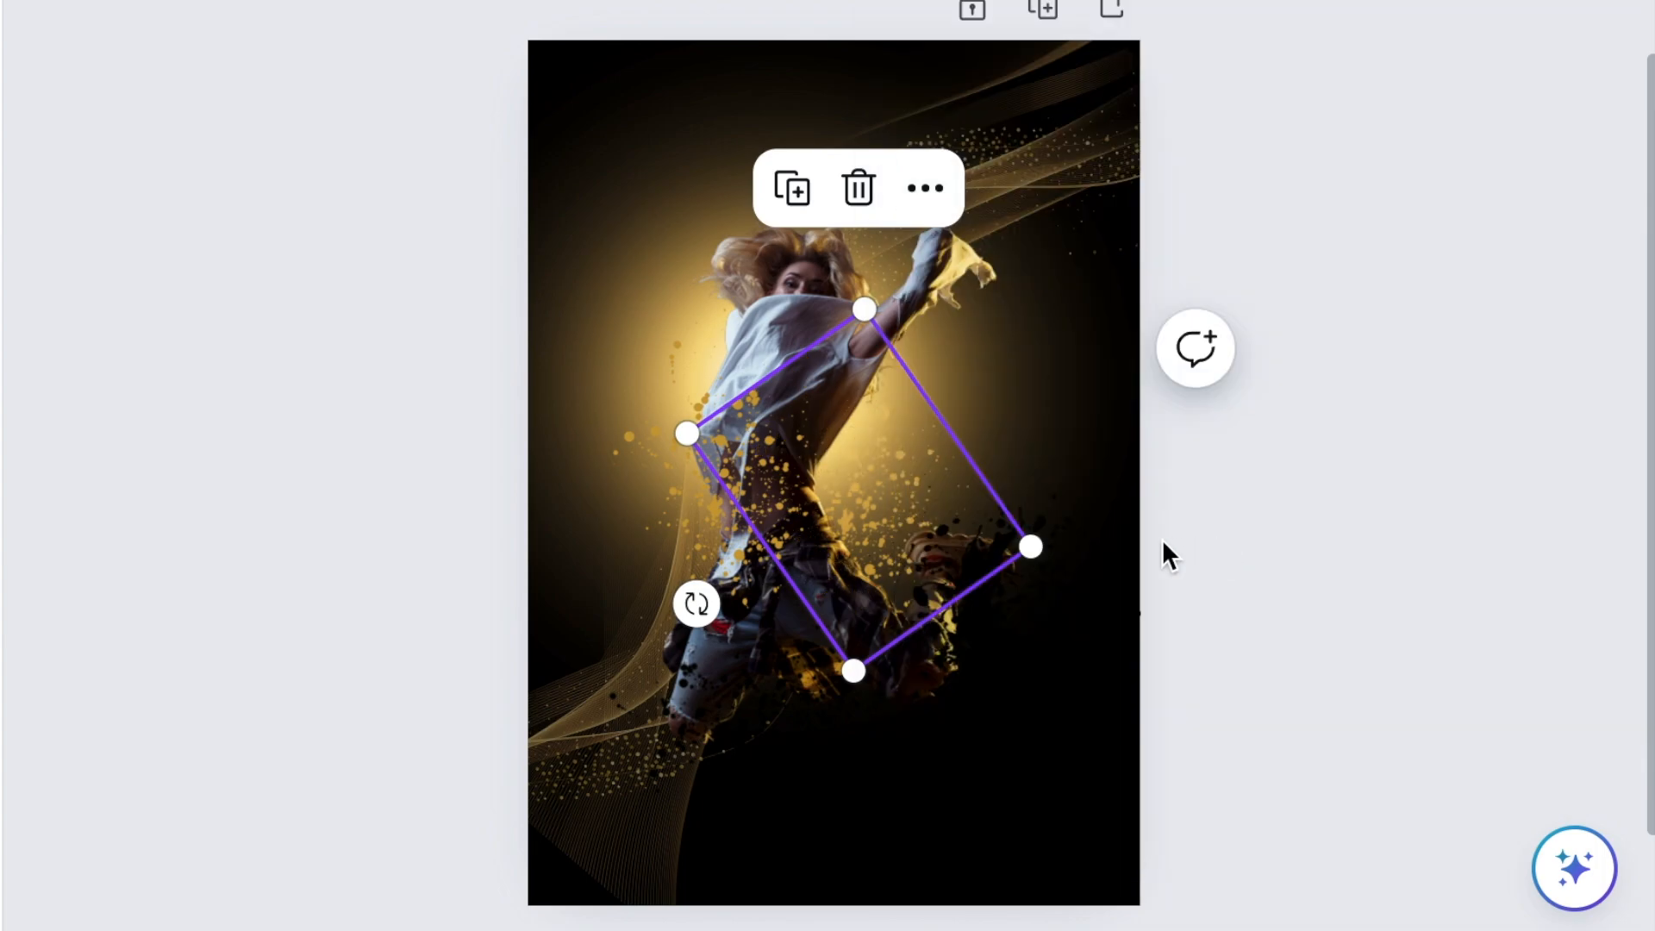
pyautogui.moveTo(904, 465); pyautogui.dragTo(854, 425)
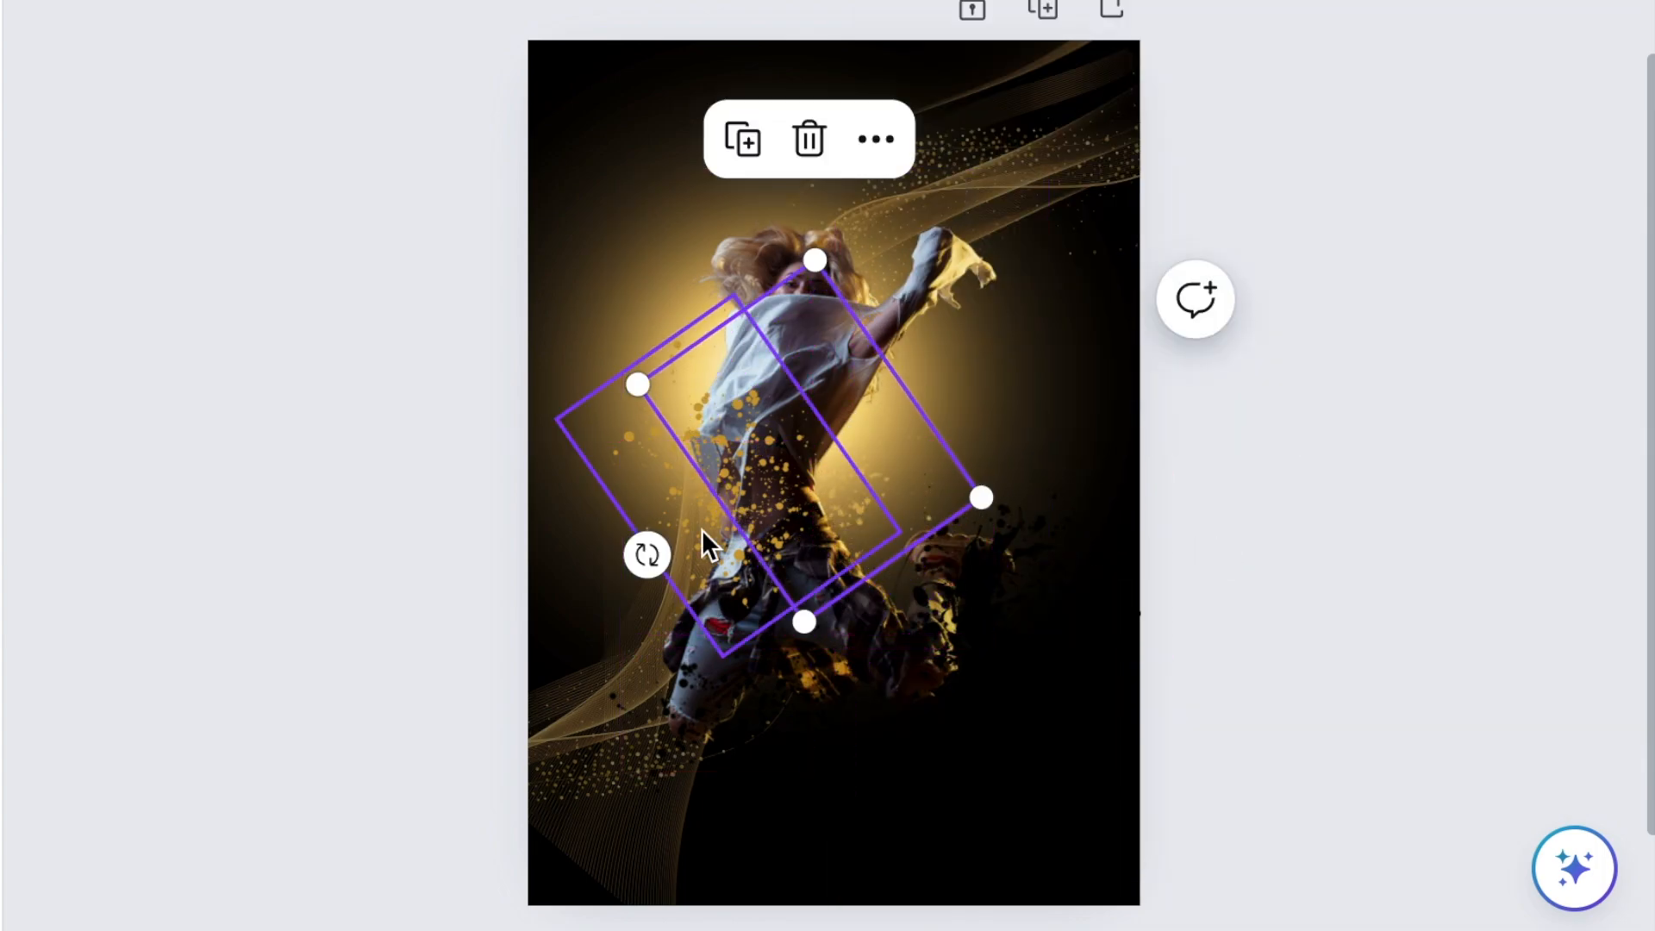
# Send the first gold splatter behind the dancer, move it up beside her torso and deselect it.
pyautogui.click(701, 529)
pyautogui.click(792, 179)
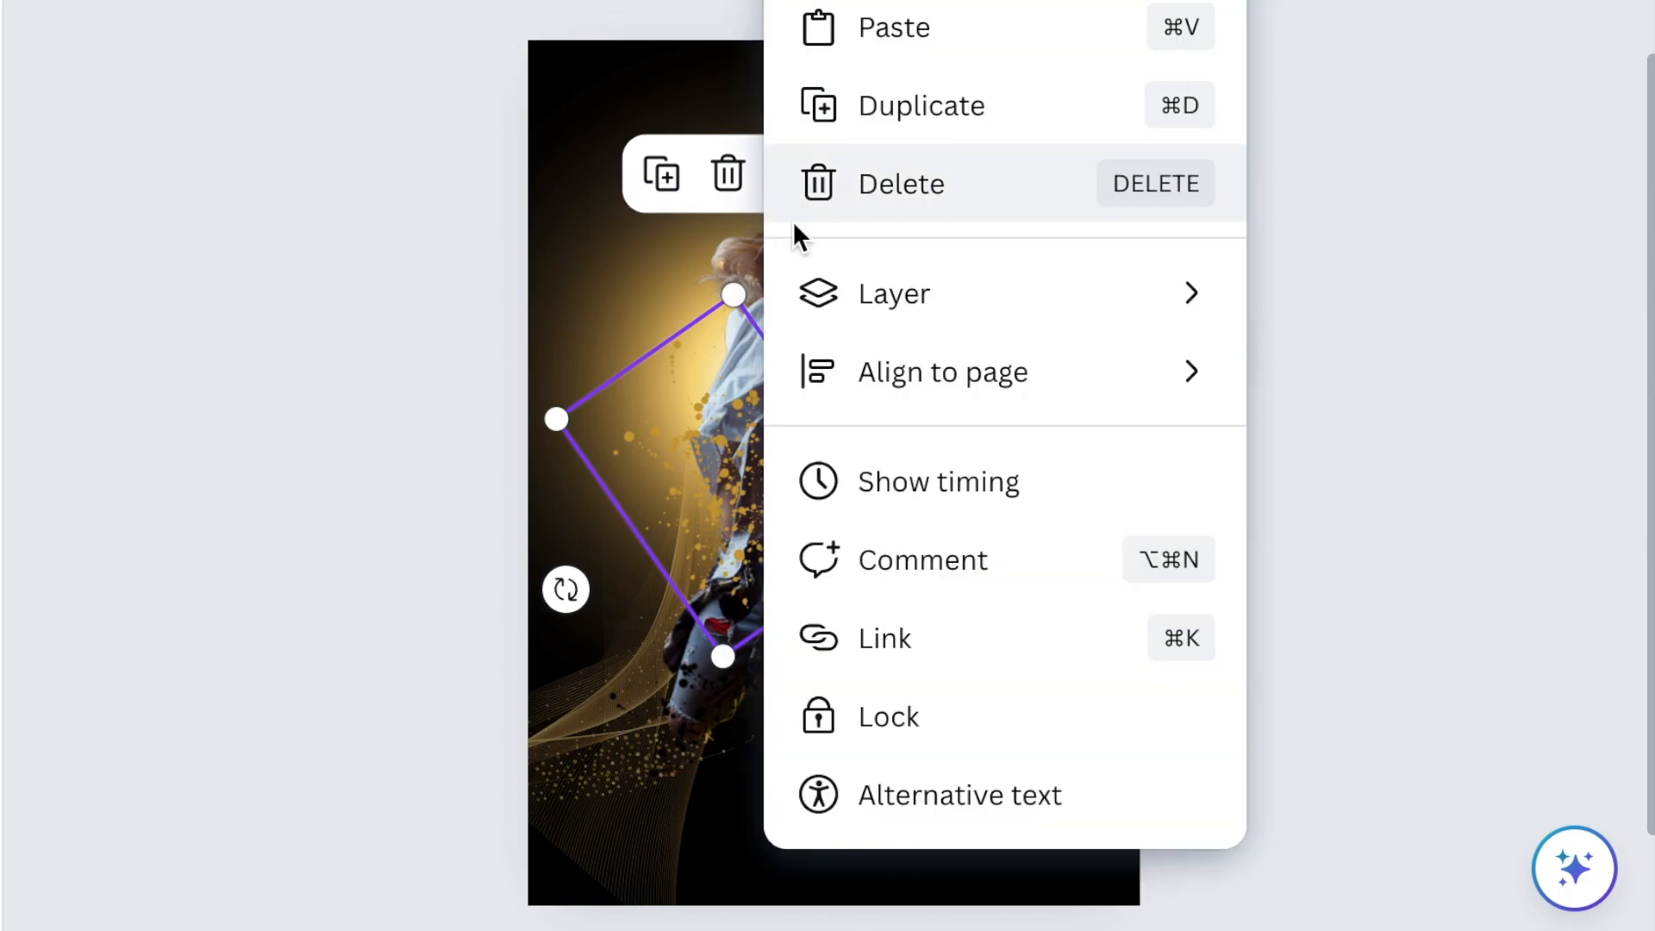
pyautogui.moveTo(916, 328)
pyautogui.click(1215, 483)
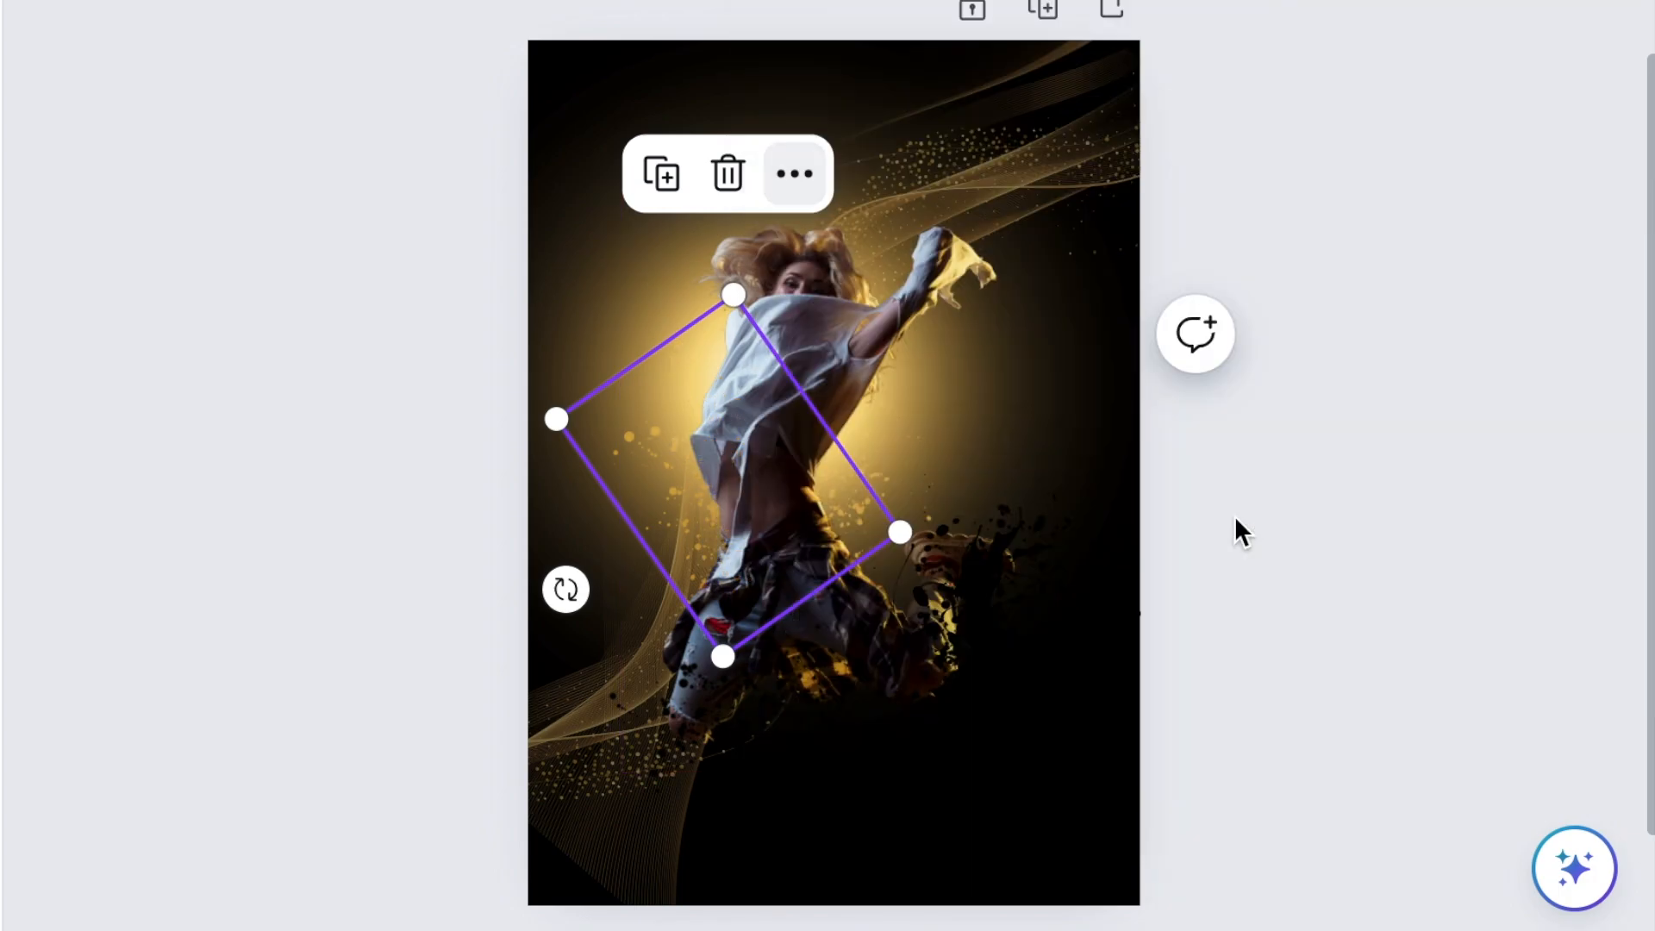
pyautogui.moveTo(599, 453); pyautogui.dragTo(605, 405)
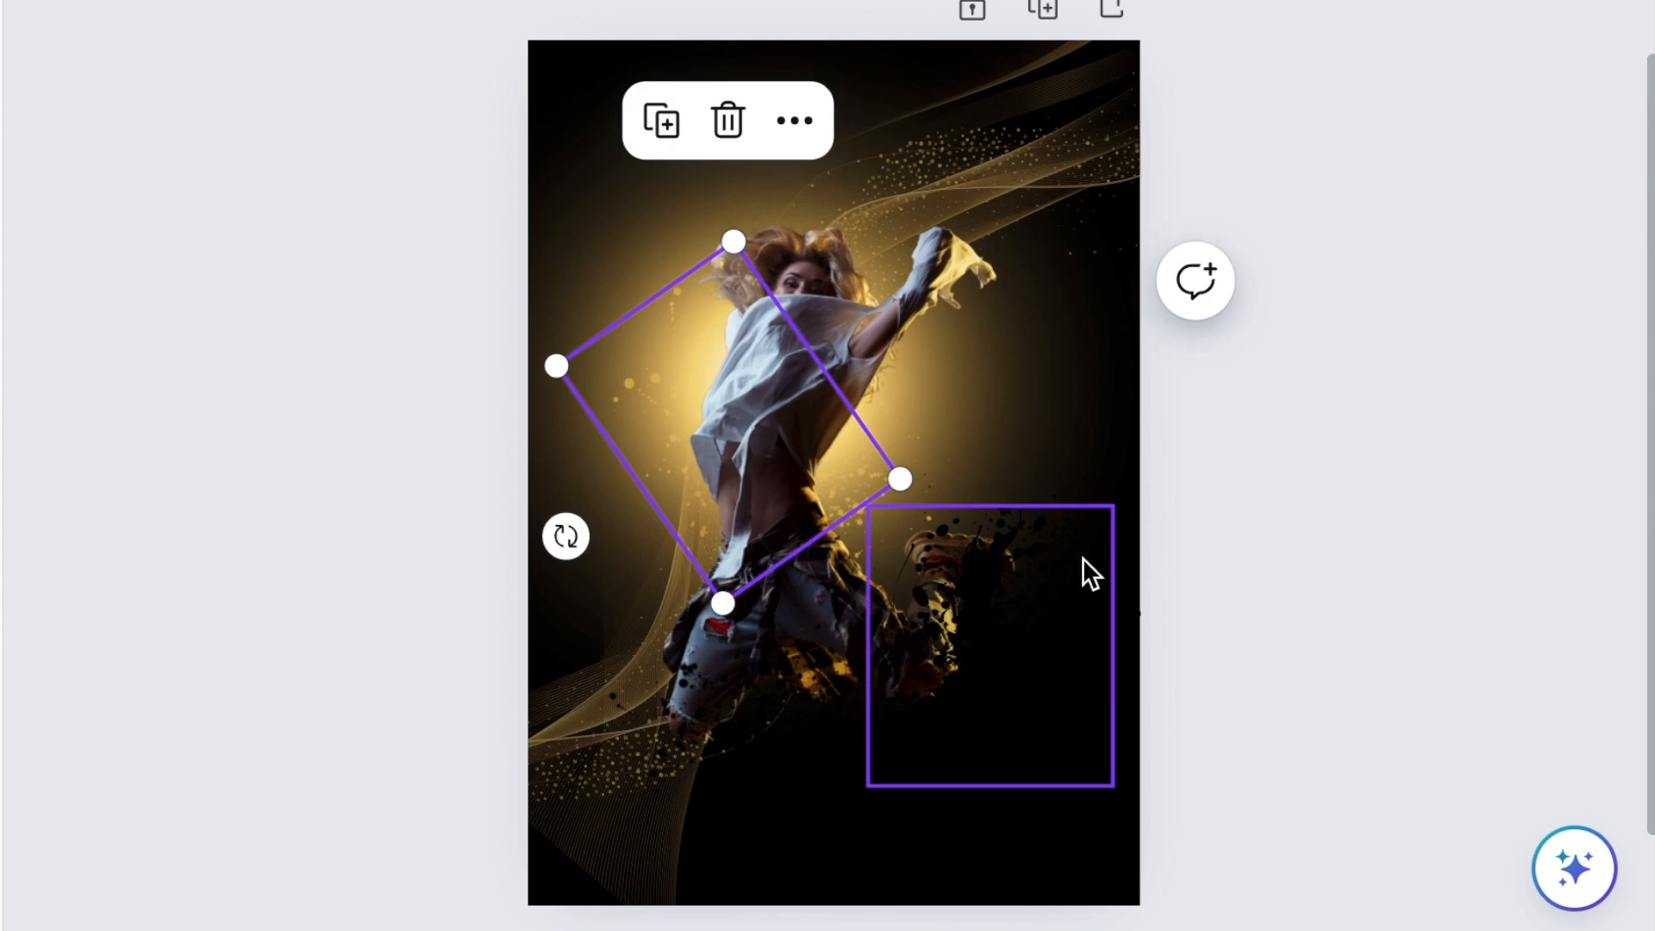
pyautogui.click(1417, 575)
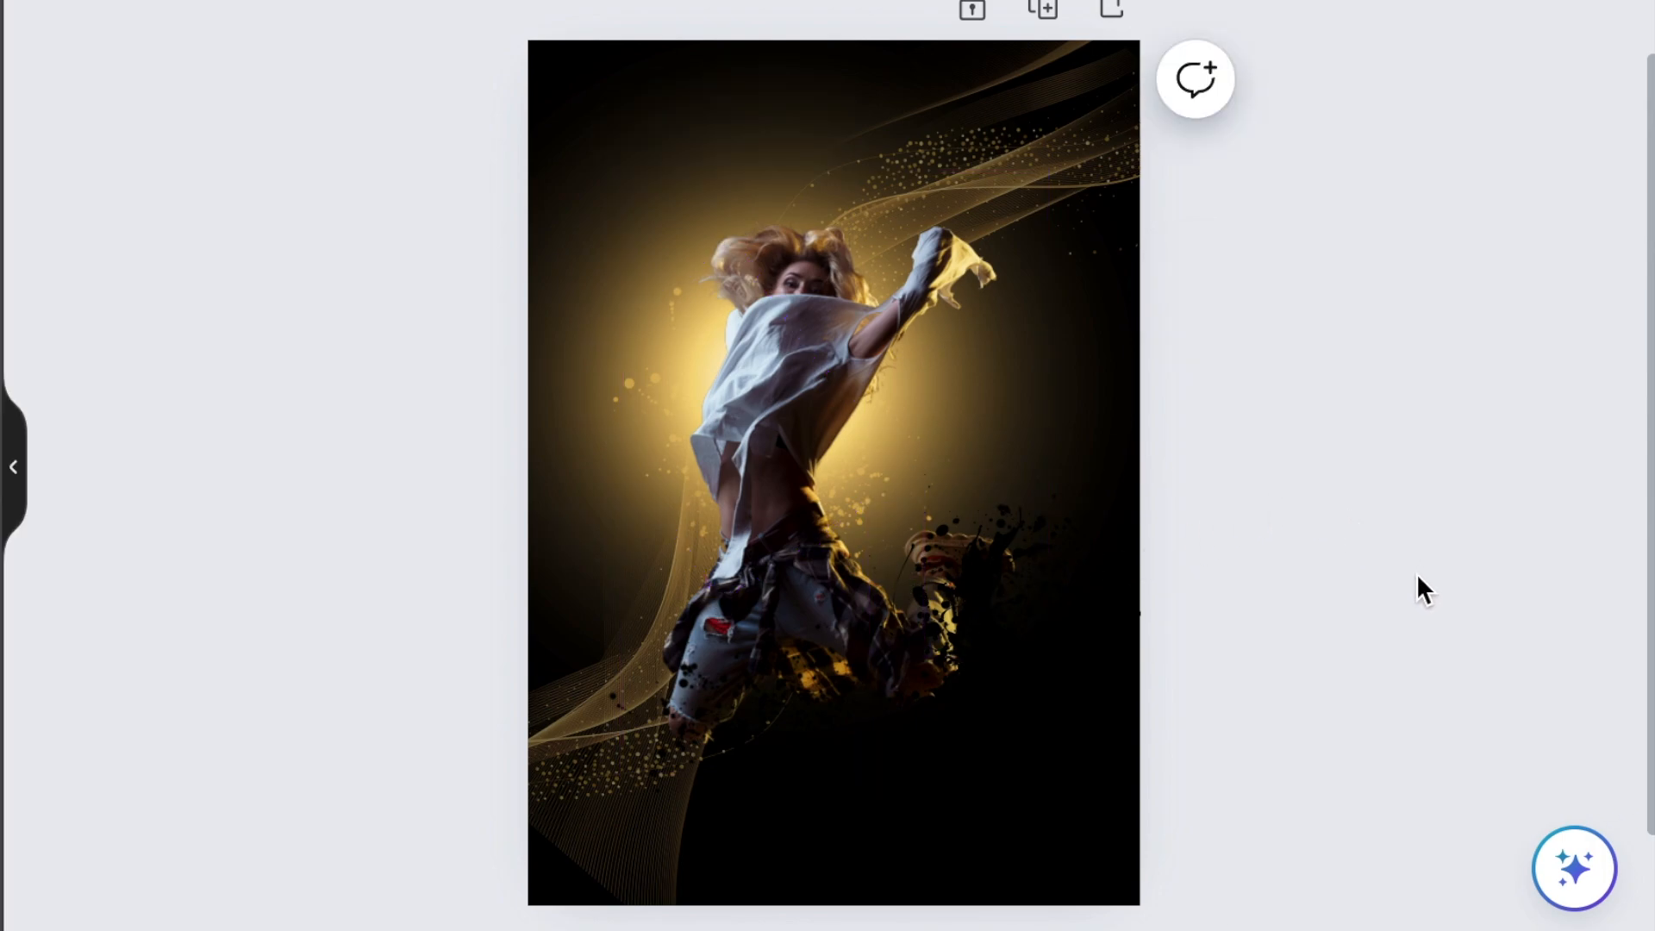
# Add the recently used JOIN NOW text combination and place it in the poster's lower-right corner.
pyautogui.scroll(-3, 1417, 582)
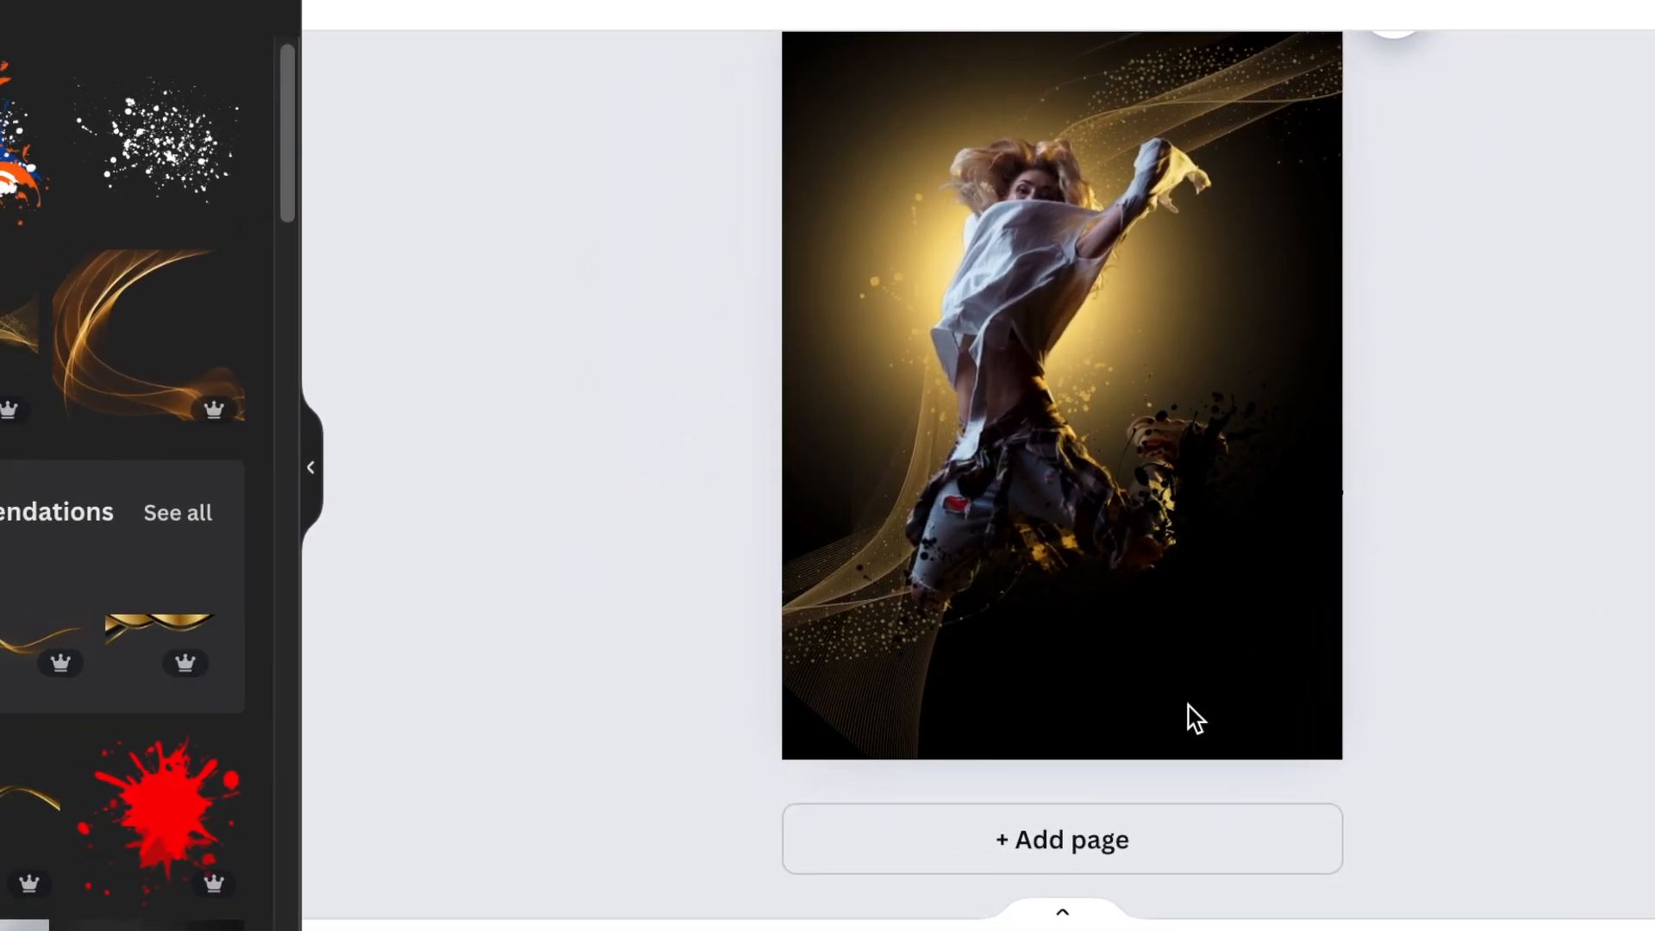
pyautogui.click(11, 305)
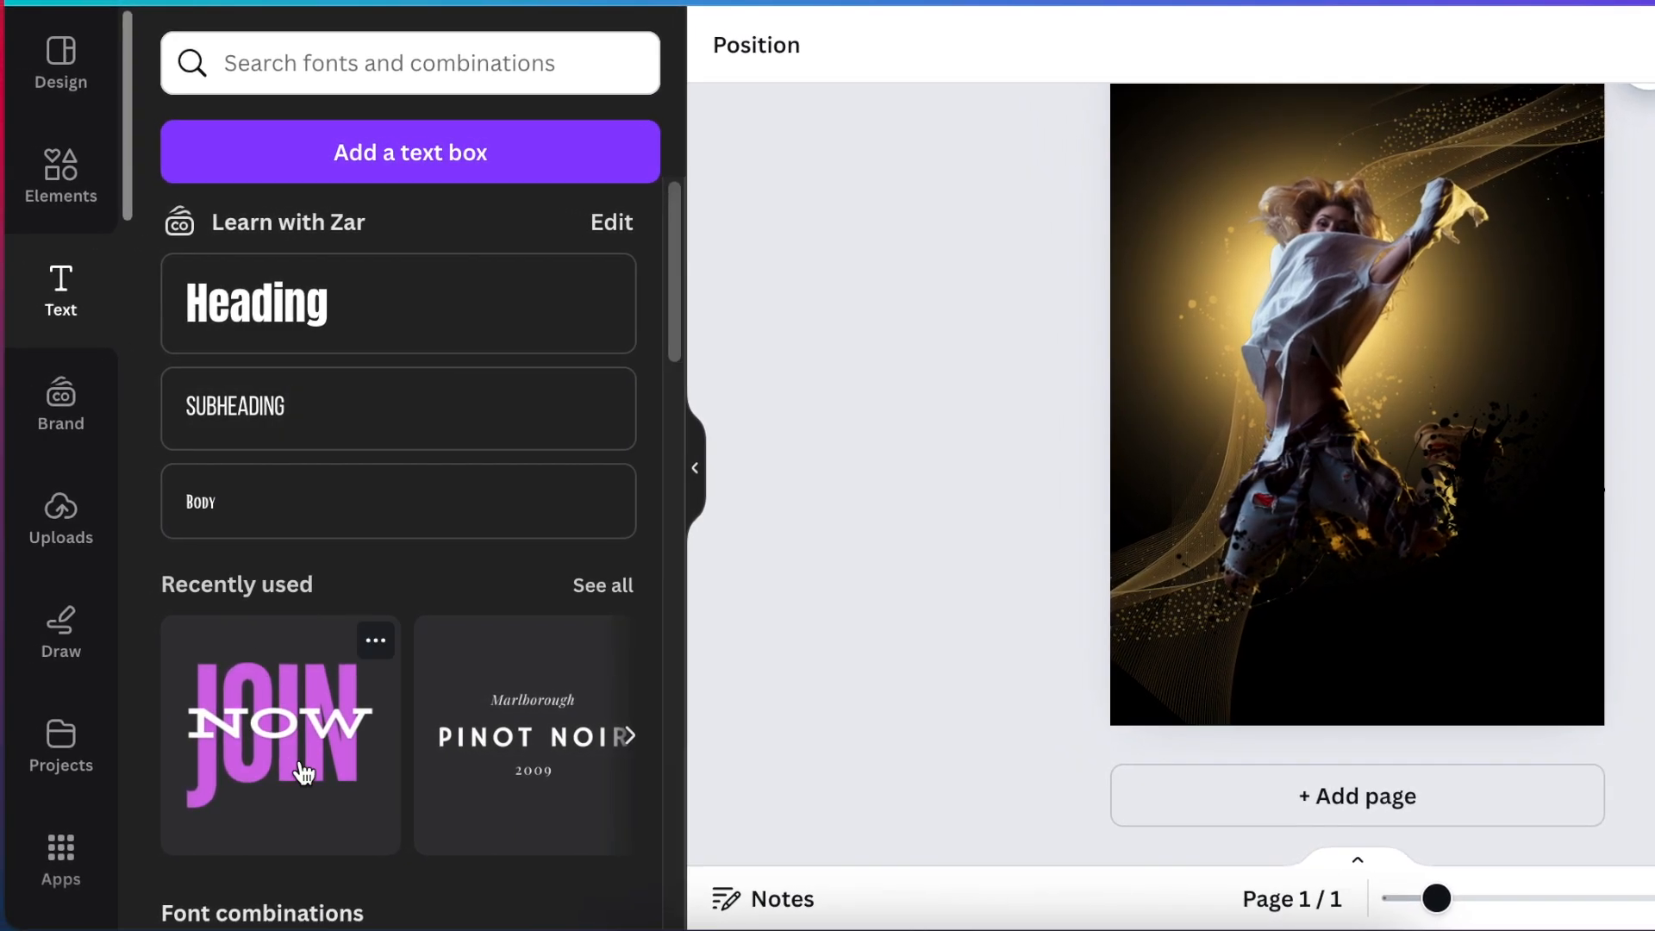
pyautogui.scroll(-1, 245, 707)
pyautogui.click(255, 667)
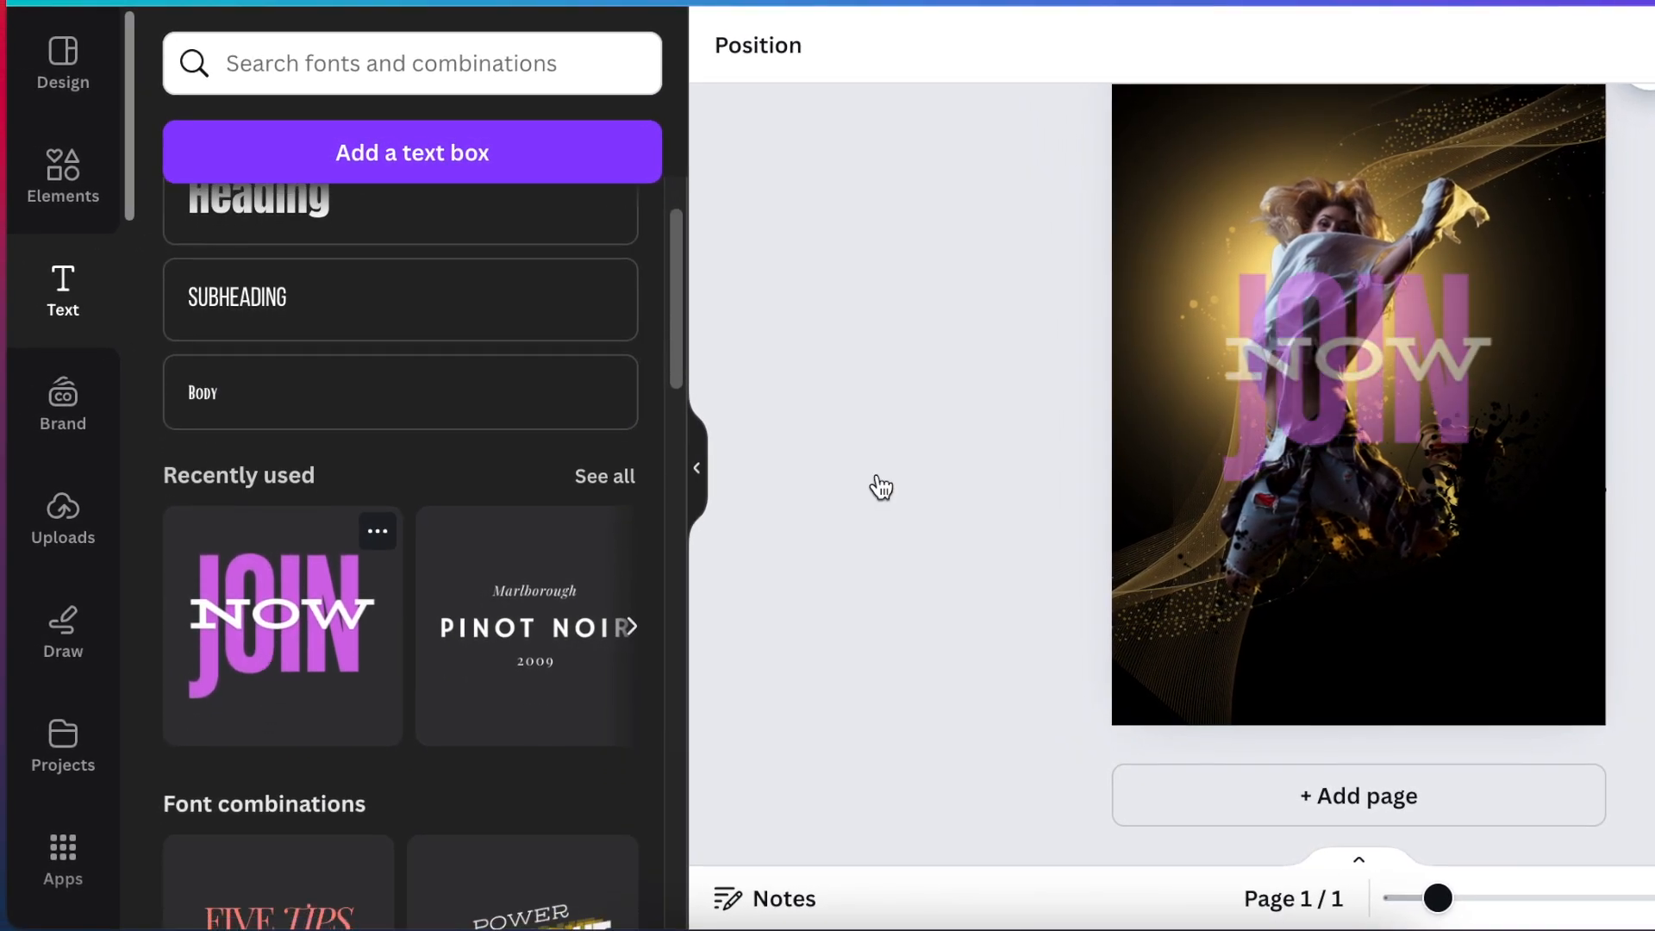
pyautogui.click(1334, 396)
pyautogui.moveTo(1335, 397); pyautogui.dragTo(1424, 652)
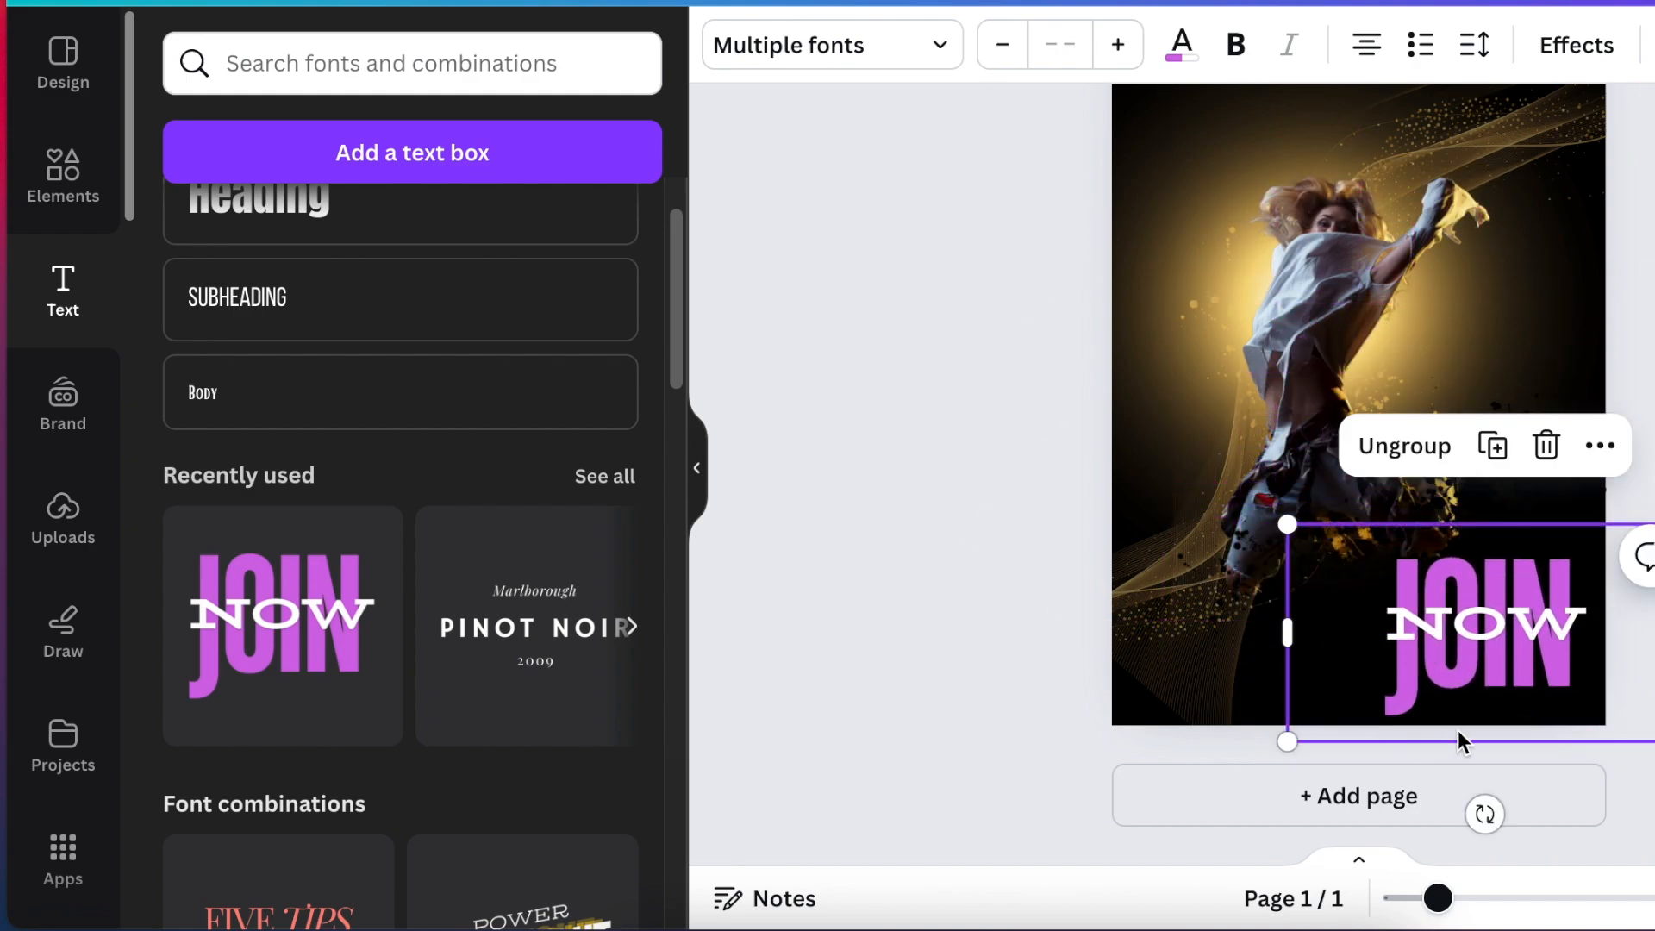
# Recolor only the word JOIN to gold #cb9e34, leaving NOW white, and deselect the text.
pyautogui.click(1174, 58)
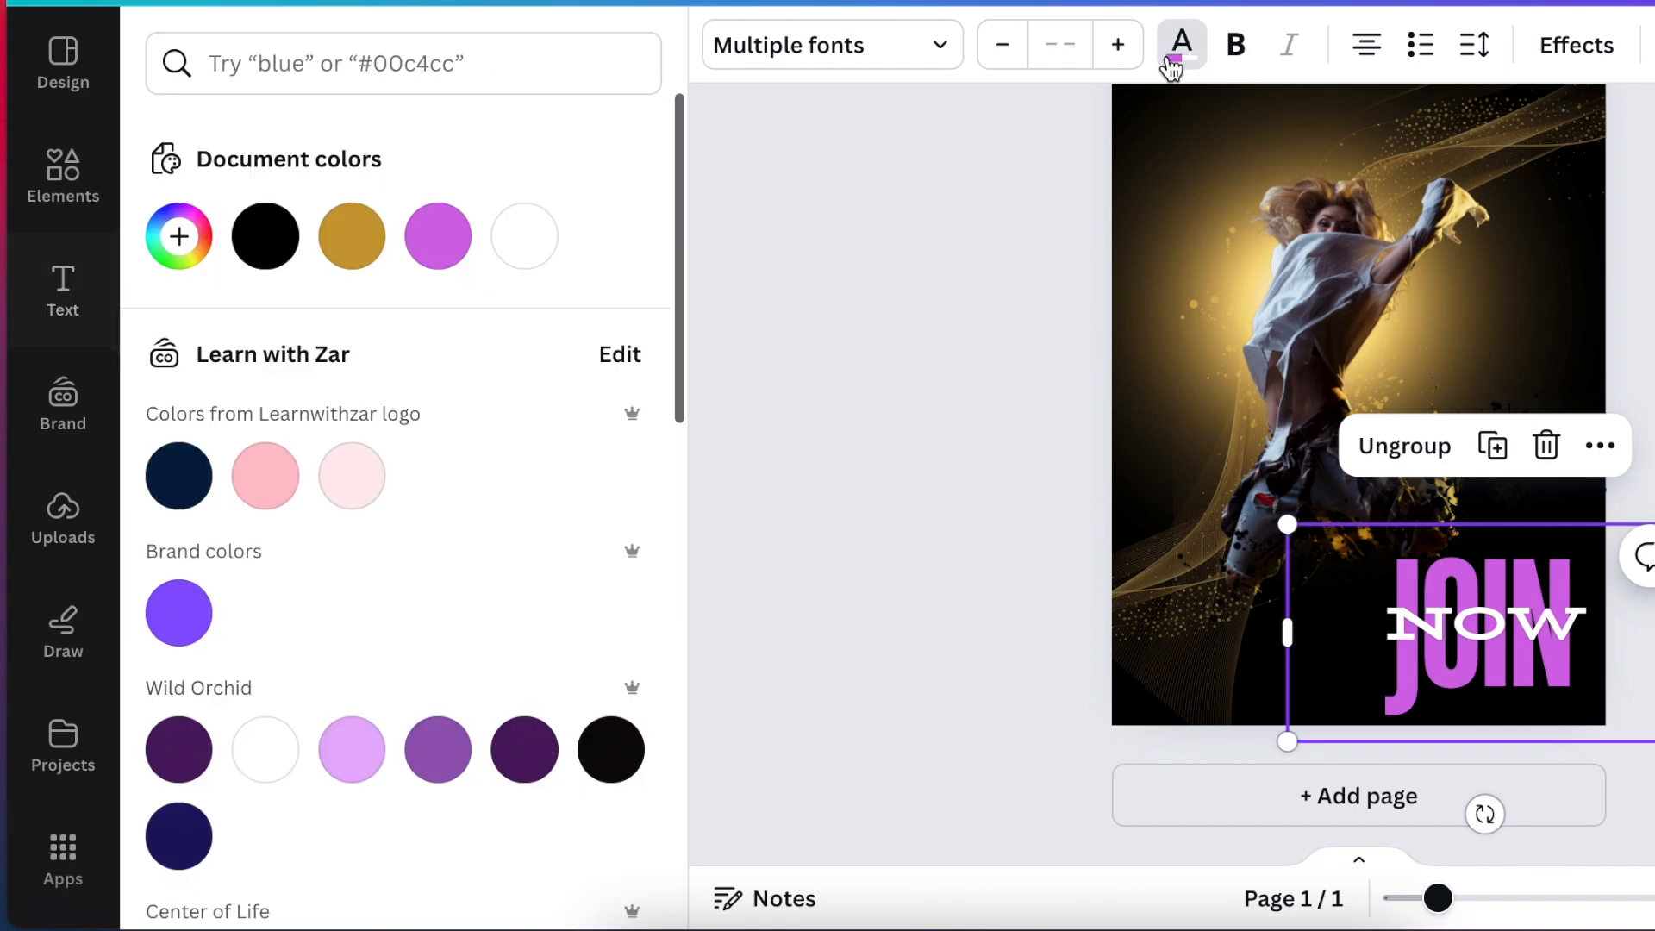
pyautogui.click(356, 252)
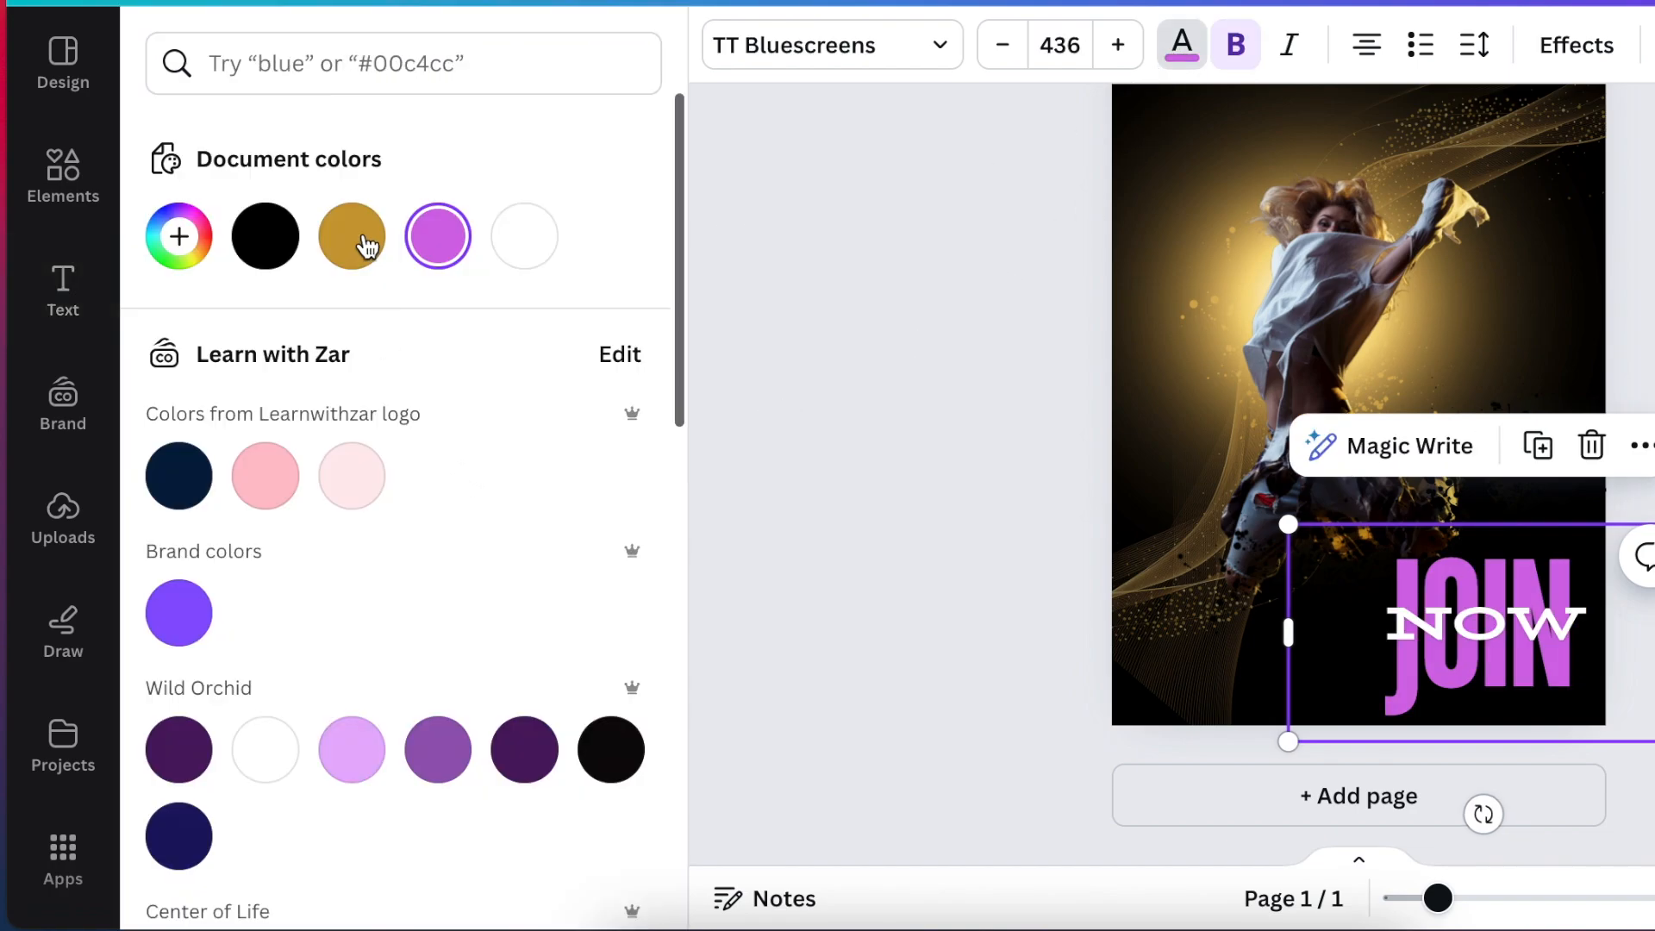
pyautogui.click(367, 247)
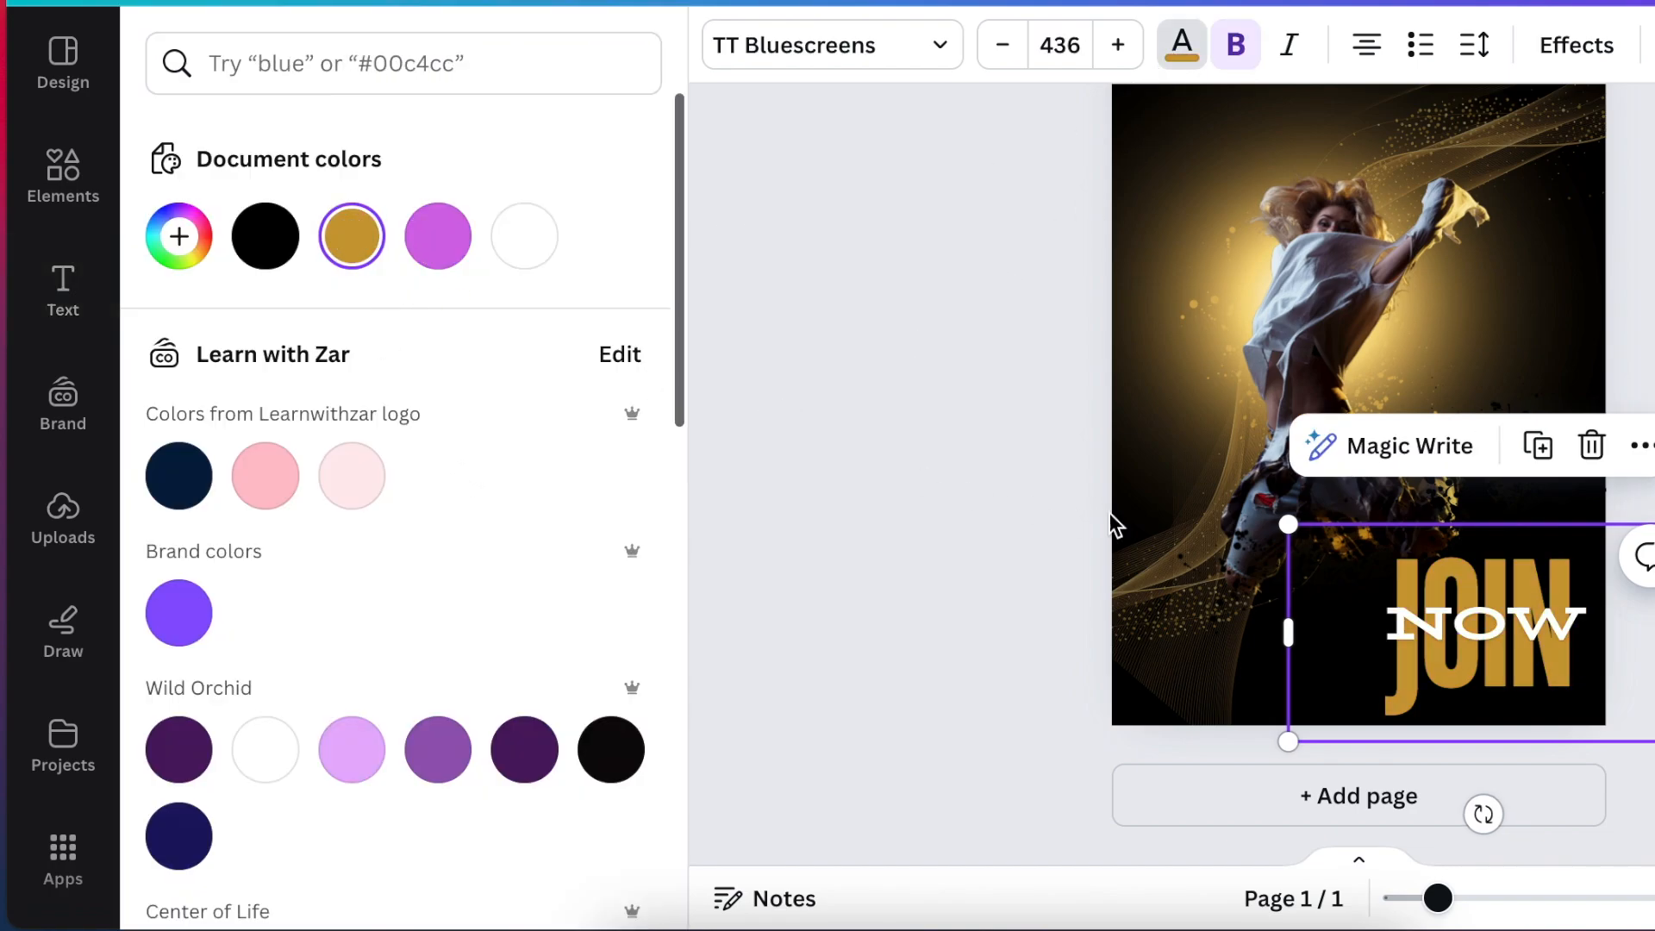
pyautogui.click(923, 413)
pyautogui.scroll(2, 922, 414)
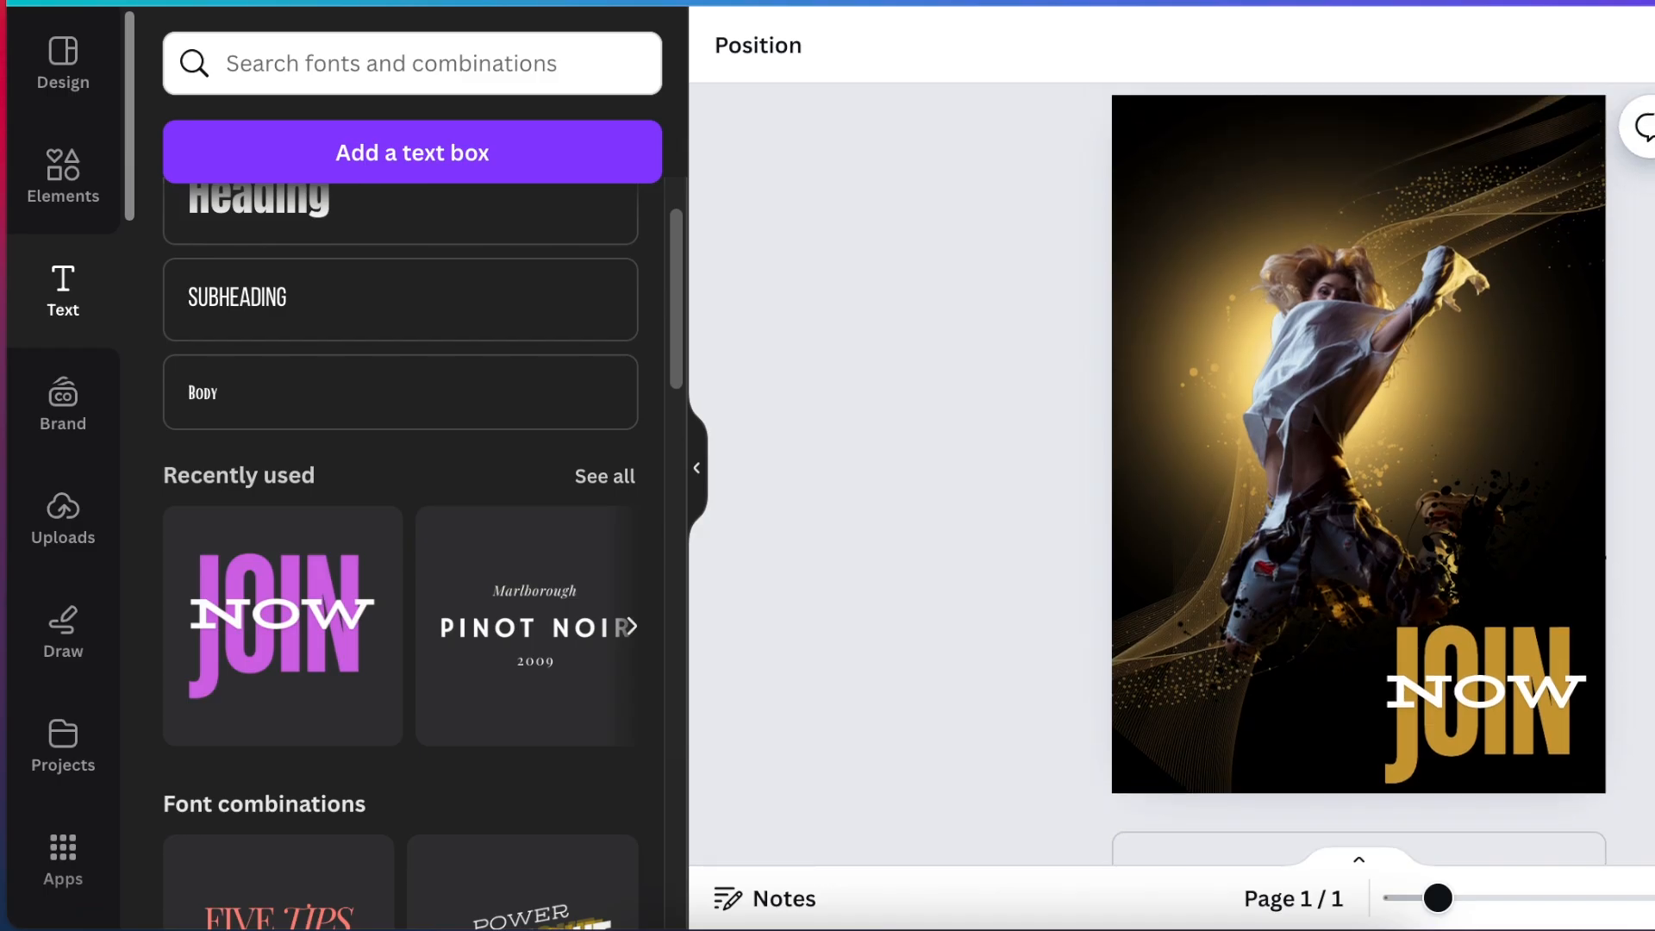